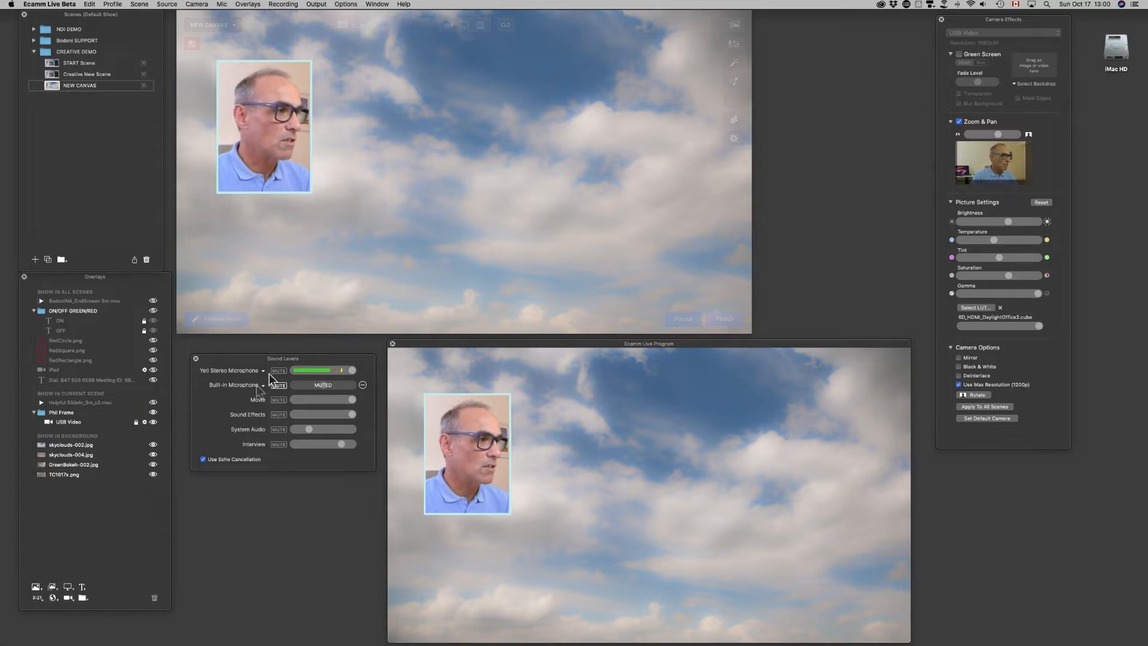
# Step: Hide the skyclouds-002.jpg, skyclouds-004.jpg and GreenBokeh-002.jpg backgrounds one after another, and show skyclouds-002.jpg again
pyautogui.click(152, 446)
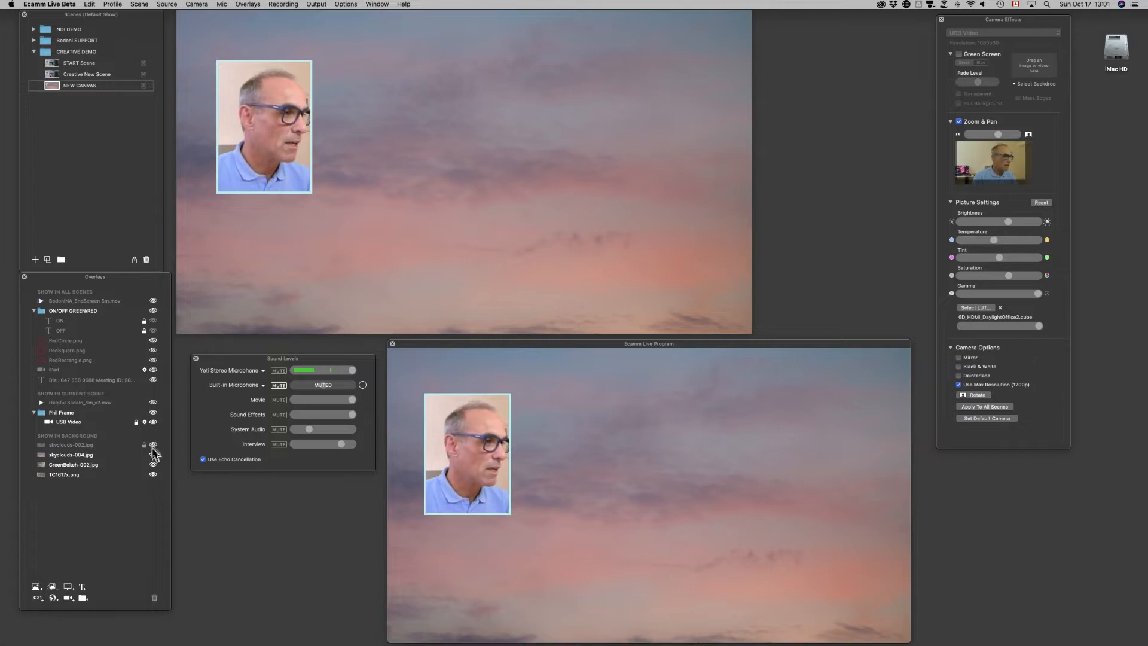
pyautogui.click(153, 455)
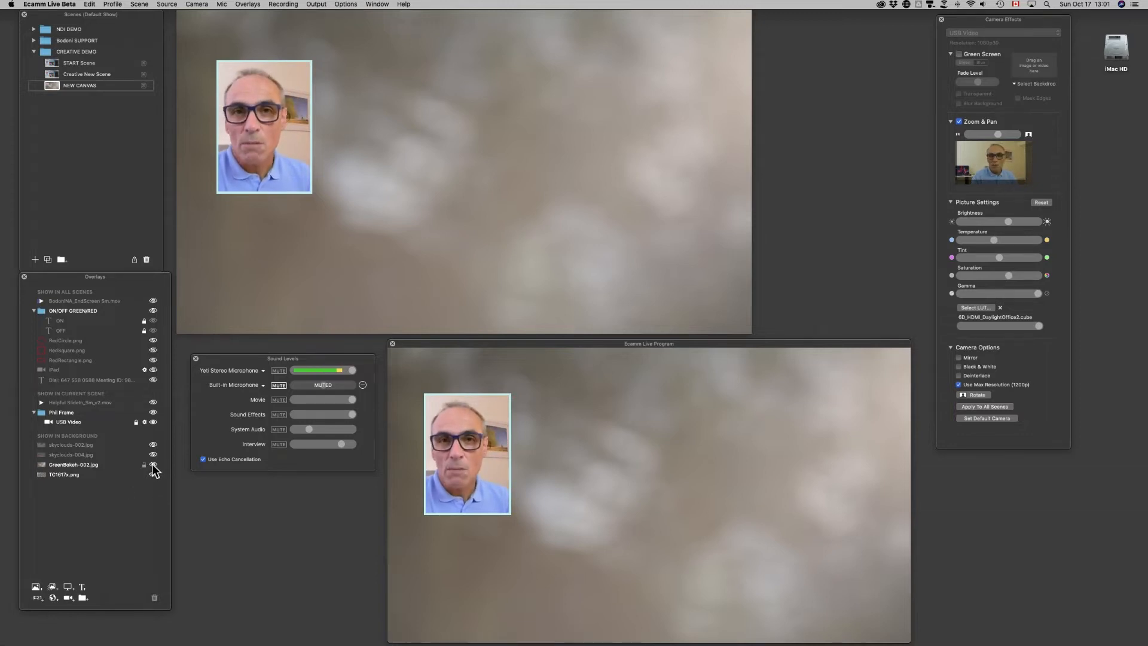
pyautogui.click(153, 465)
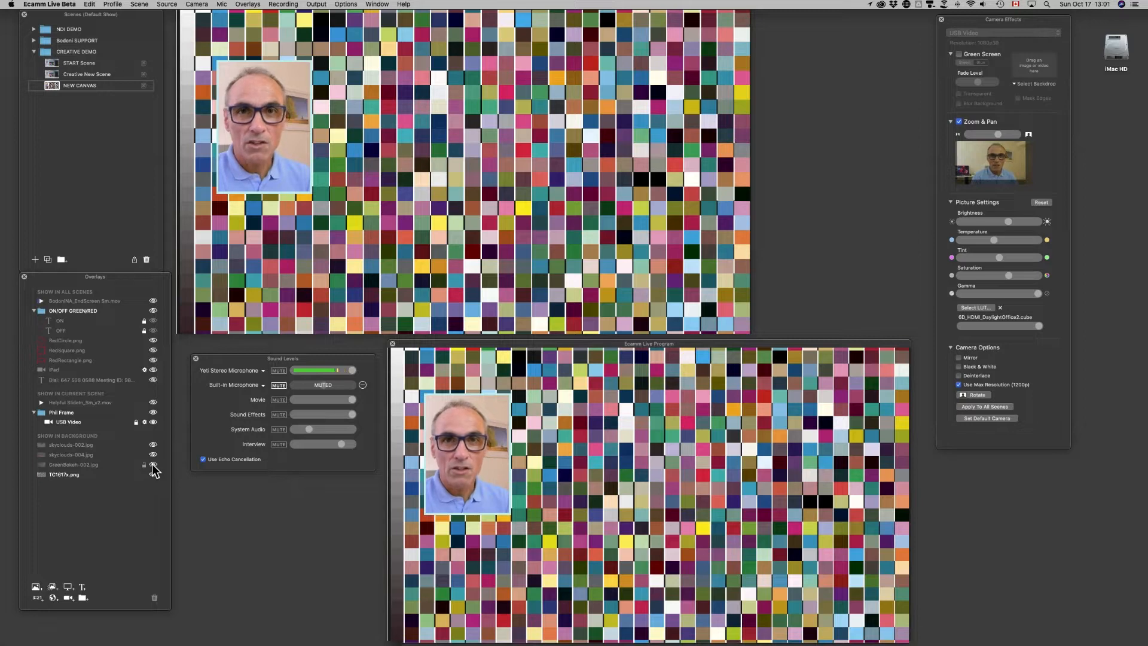
pyautogui.click(153, 446)
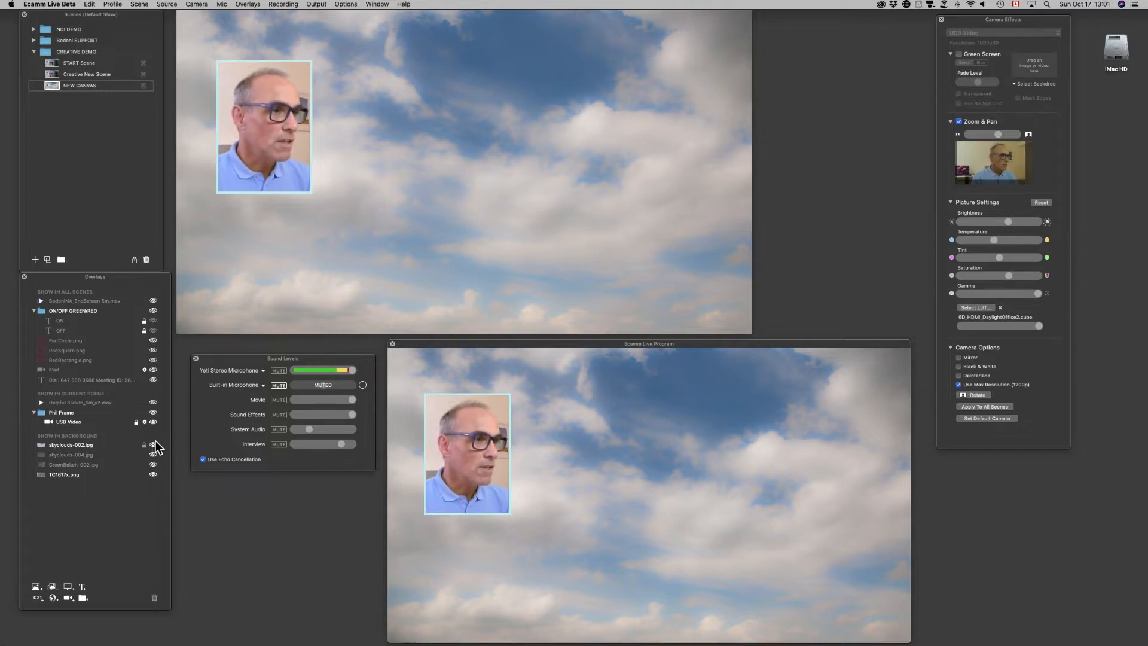
# Step: Review the shape presets available in the camera overlay's settings without changing the custom shape
pyautogui.moveTo(272, 175)
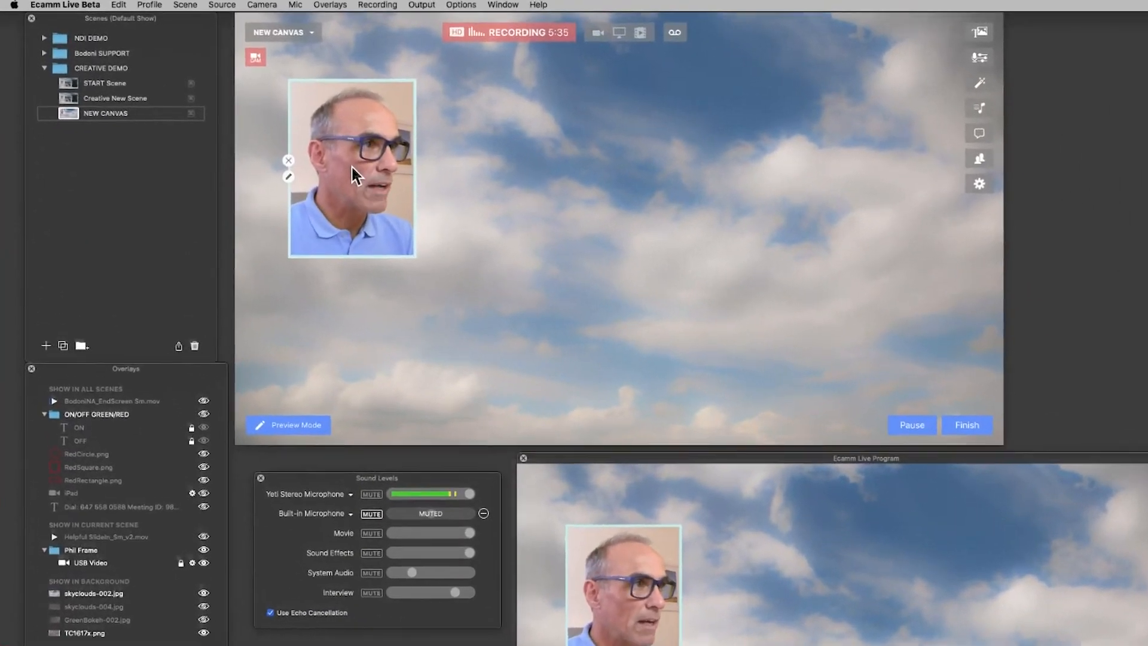
pyautogui.click(264, 125)
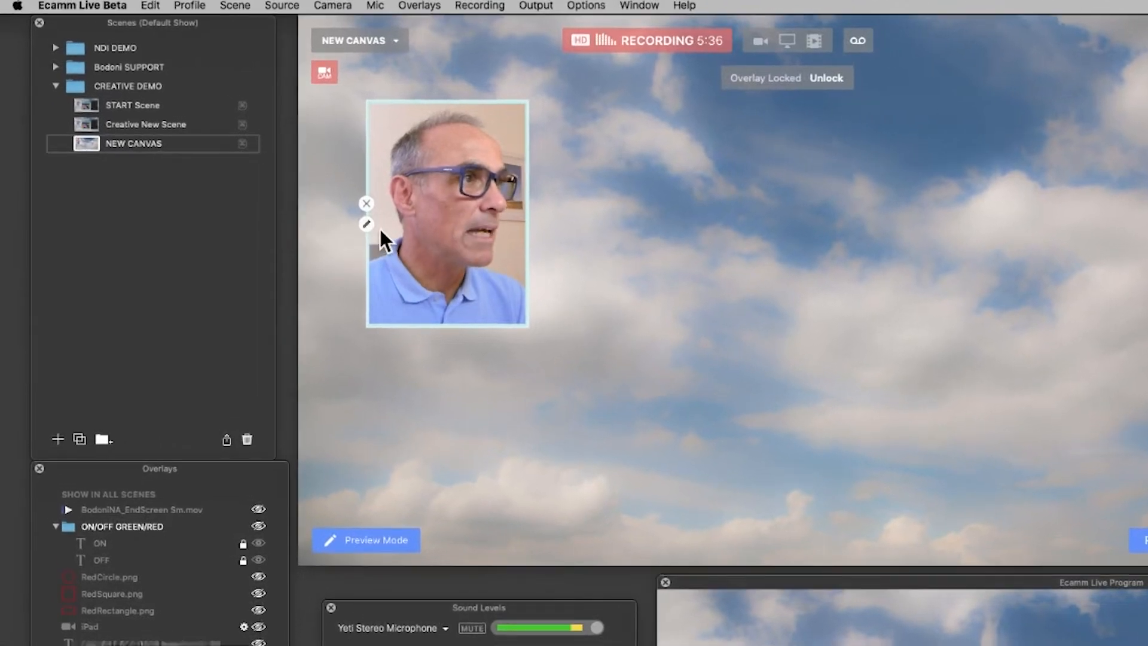
pyautogui.click(366, 224)
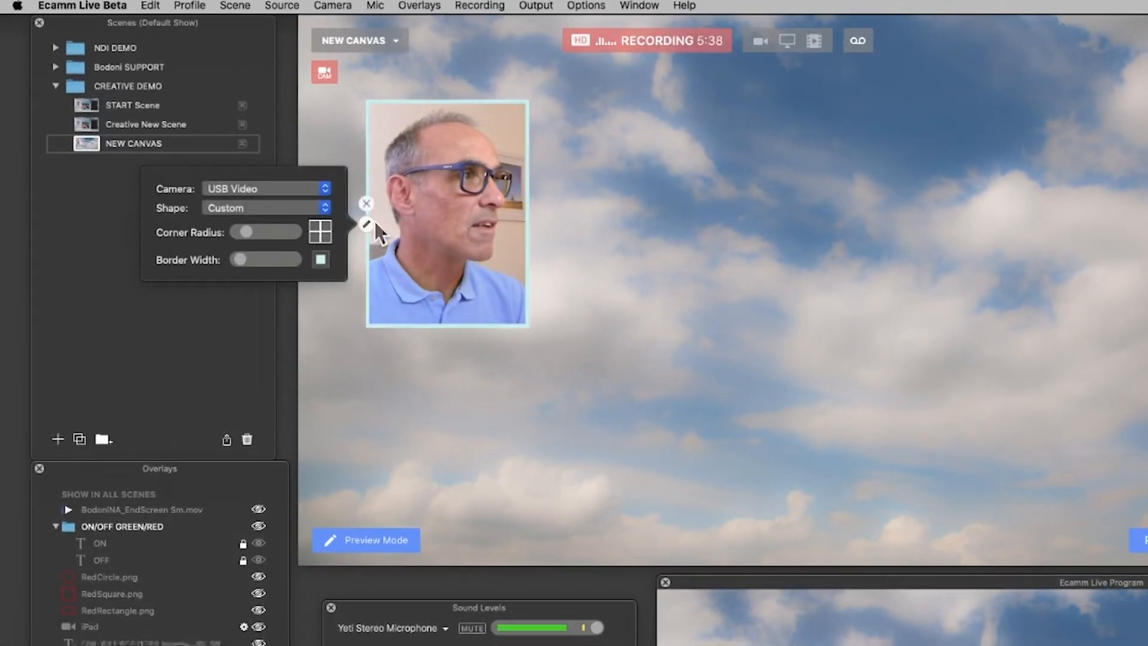
pyautogui.click(277, 206)
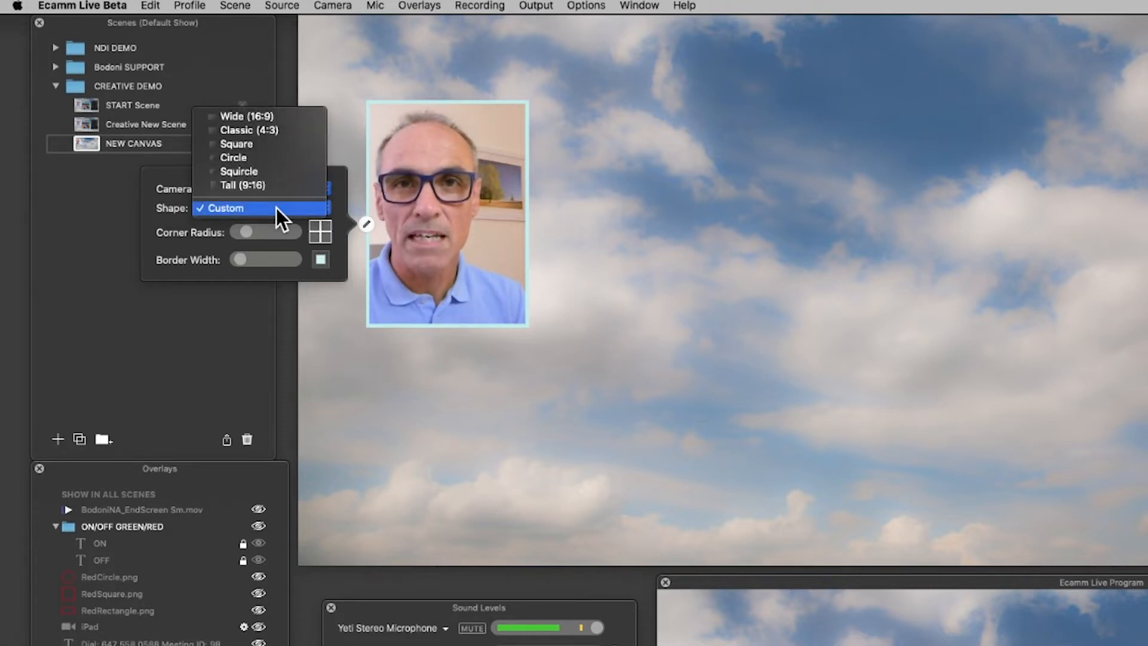
pyautogui.click(276, 206)
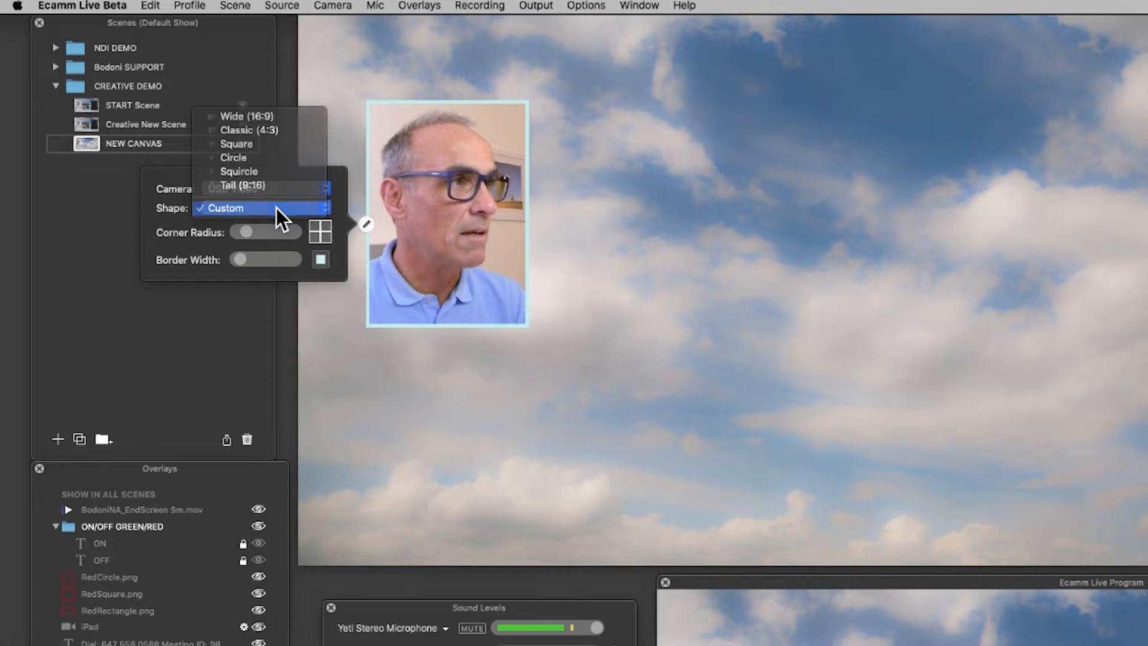
pyautogui.click(457, 213)
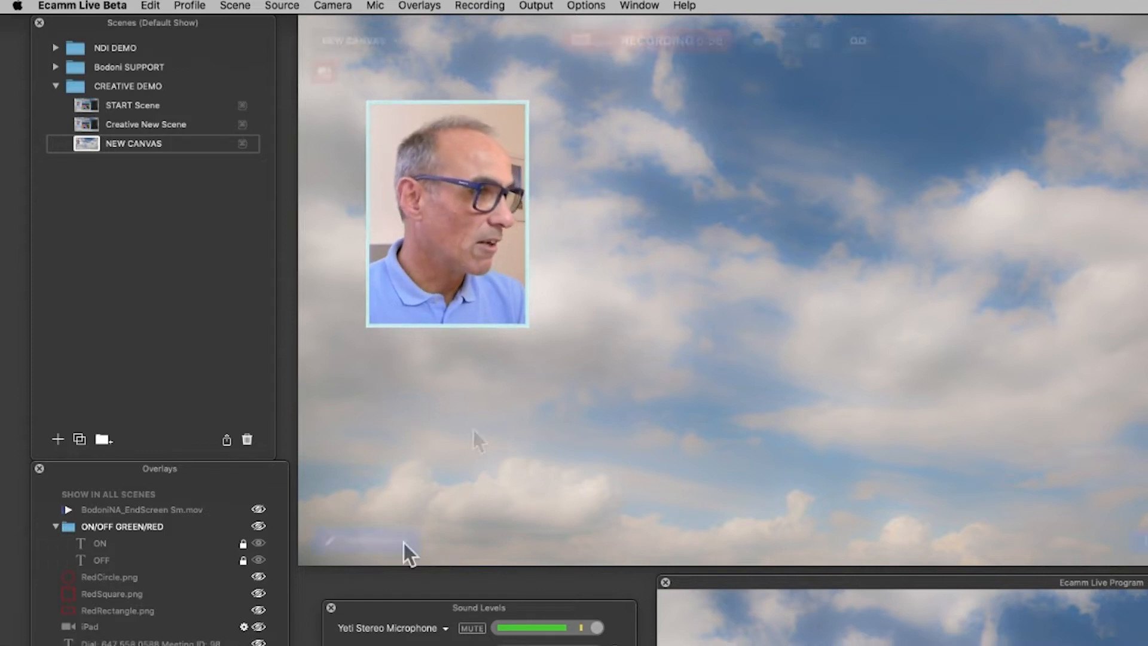
# Step: Reset the camera overlay's crop to the full camera picture and reposition the overlay in the canvas's upper-left area
pyautogui.rightClick(454, 218)
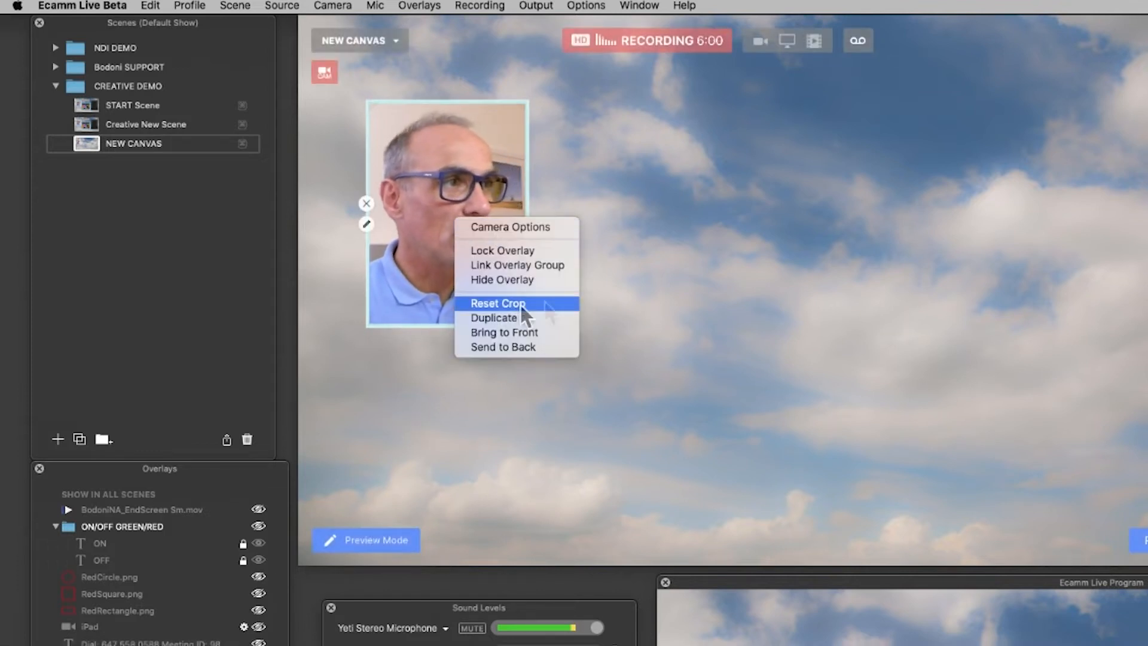
pyautogui.click(552, 304)
pyautogui.moveTo(508, 179); pyautogui.dragTo(545, 186)
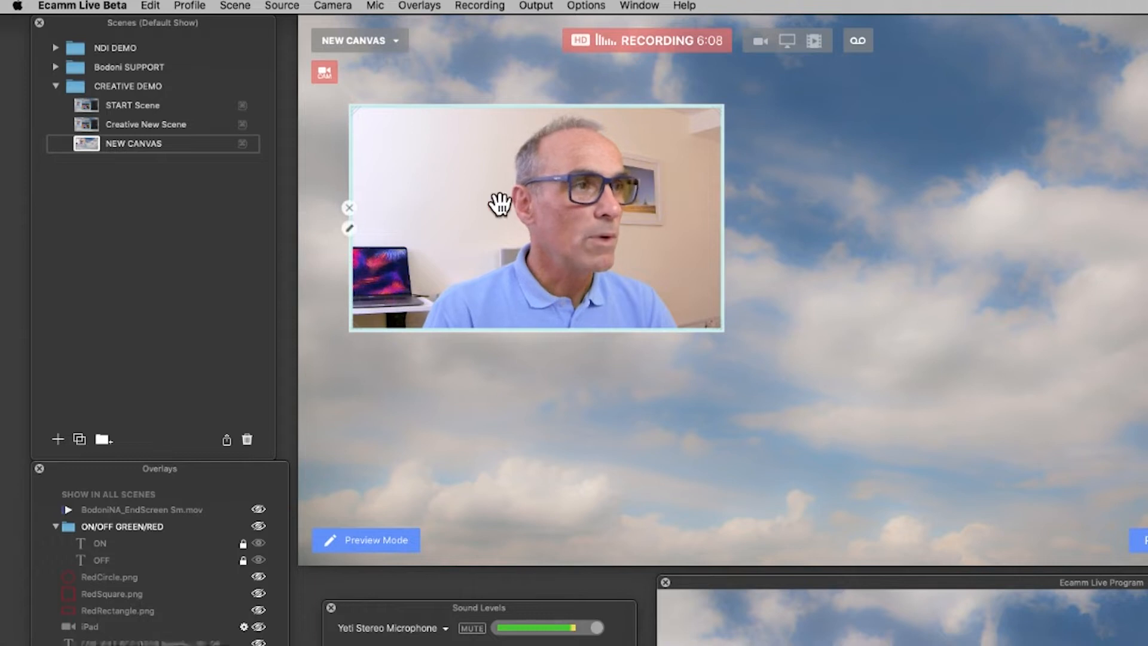
# Step: Examine the shape presets for the uncropped camera overlay and keep its custom shape
pyautogui.click(349, 228)
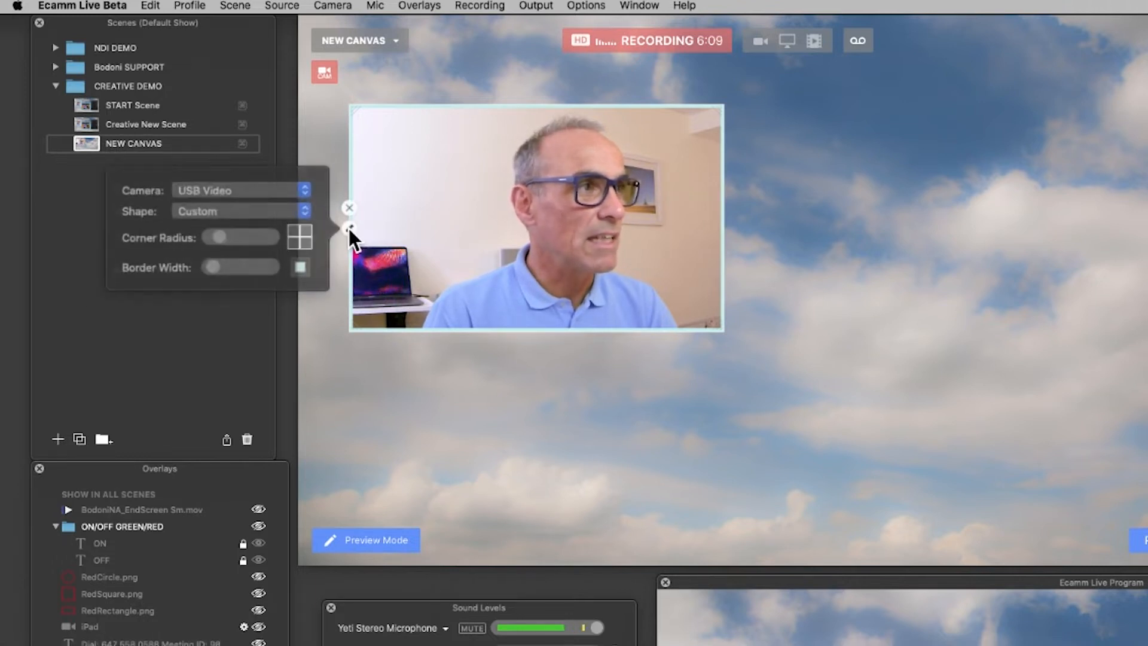
pyautogui.click(263, 213)
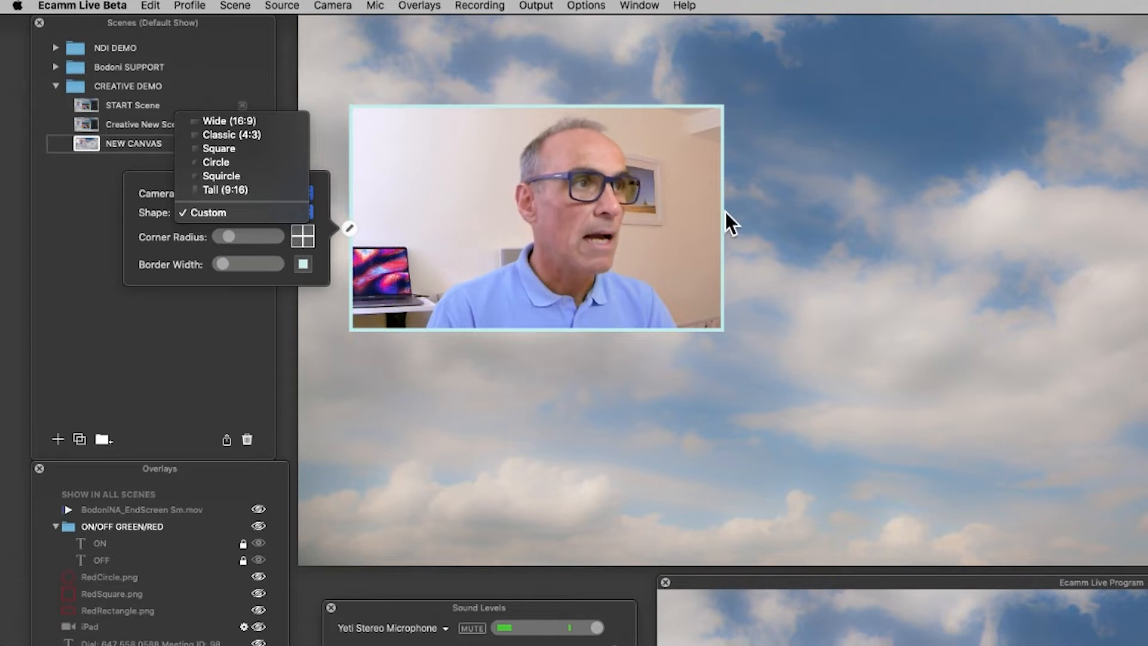
pyautogui.click(799, 231)
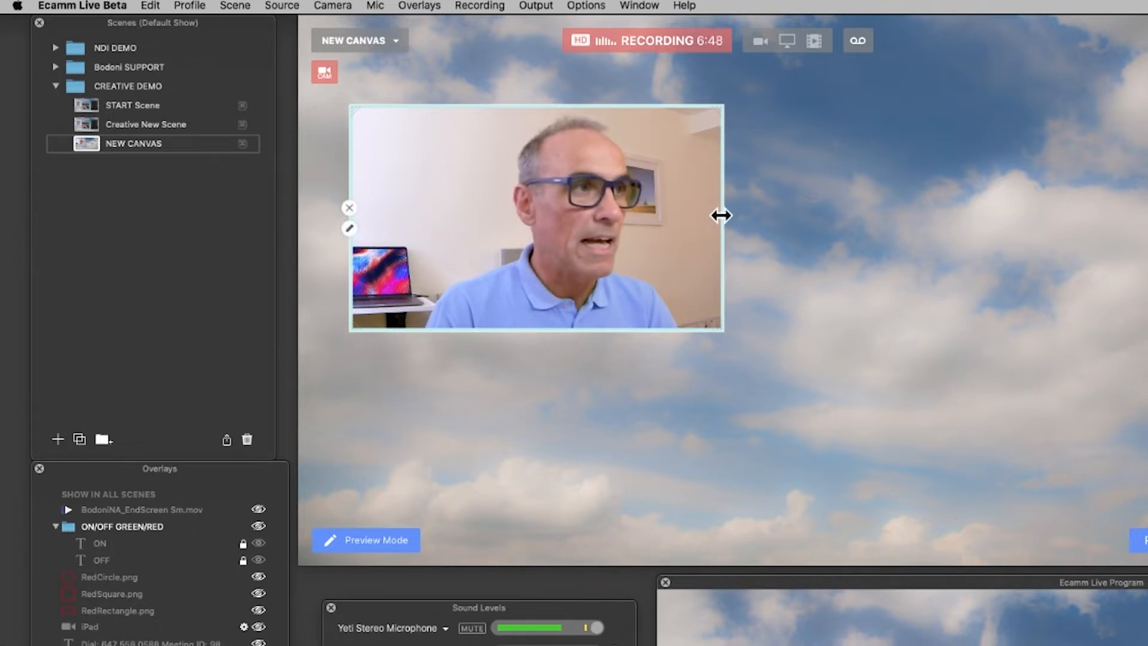
# Step: Crop both sides of the camera overlay to a narrow portrait frame and move it to the canvas's upper-left area
pyautogui.moveTo(720, 215); pyautogui.dragTo(655, 221)
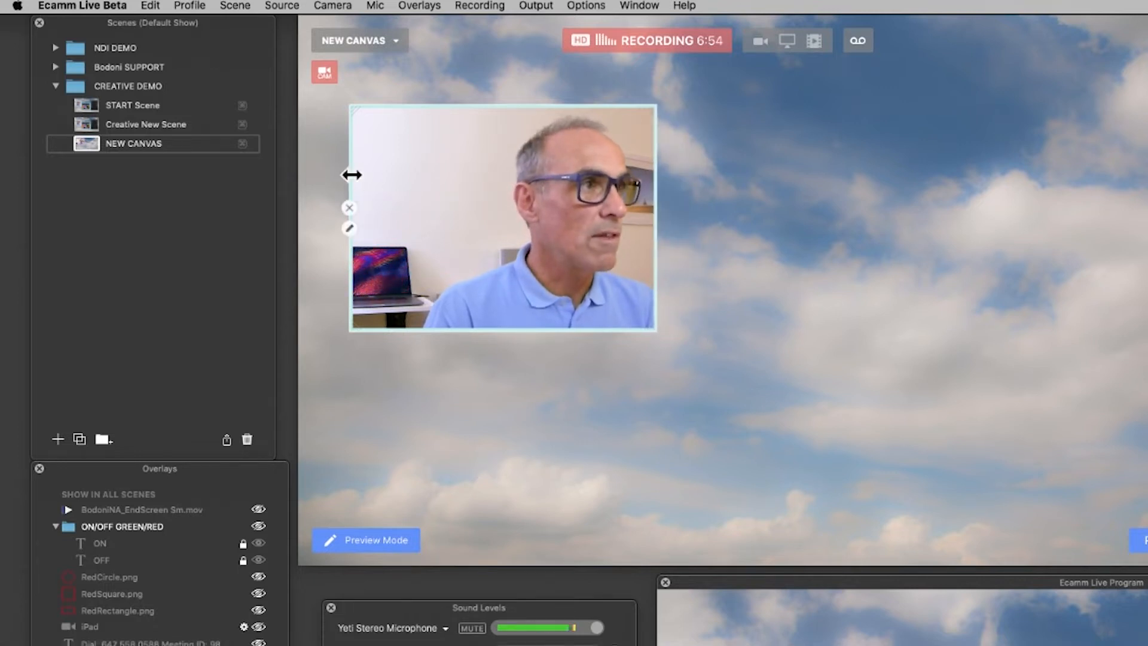
pyautogui.moveTo(352, 174); pyautogui.dragTo(482, 177)
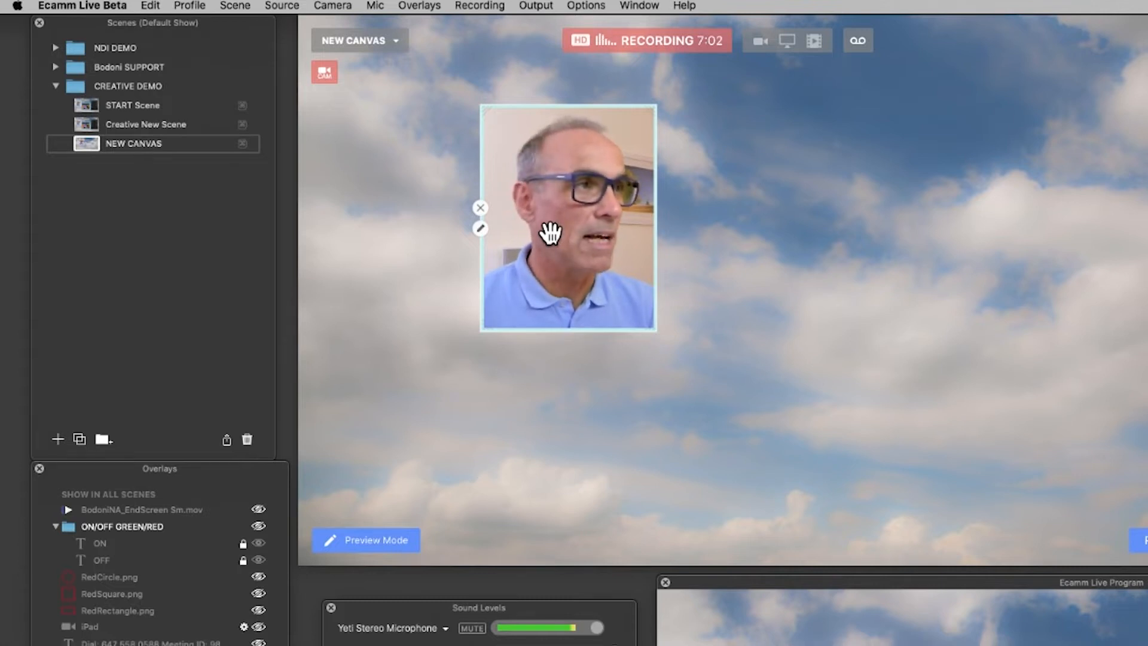
pyautogui.moveTo(592, 221); pyautogui.dragTo(486, 189)
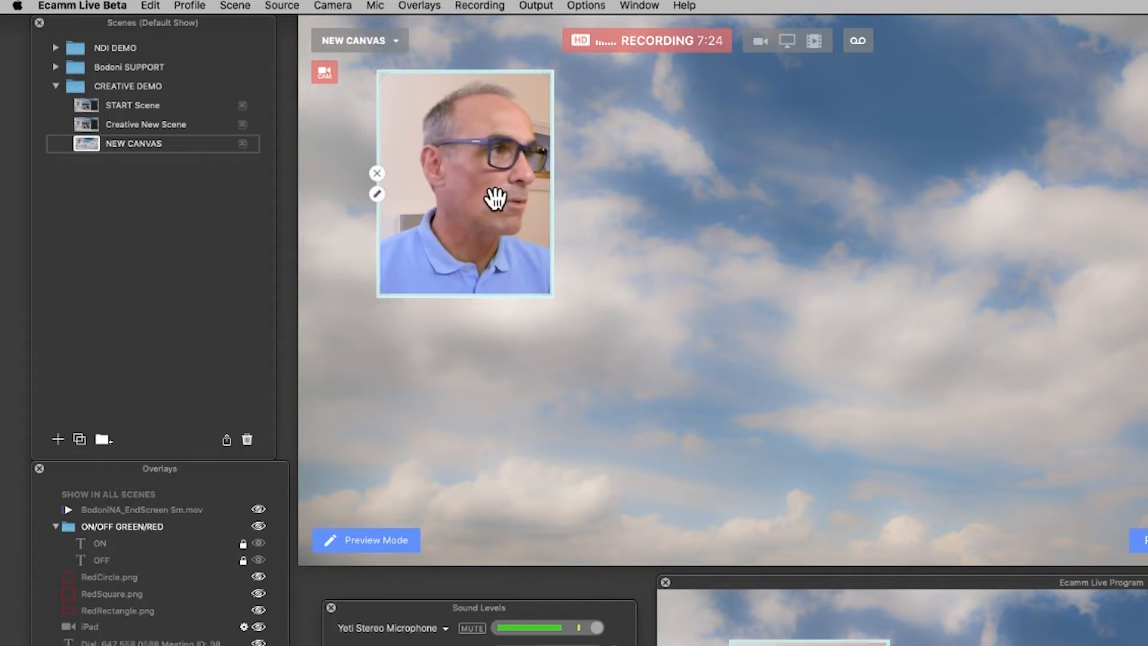
# Step: Round all four corners of the camera overlay and fine-tune its corner radius and border width
pyautogui.click(377, 193)
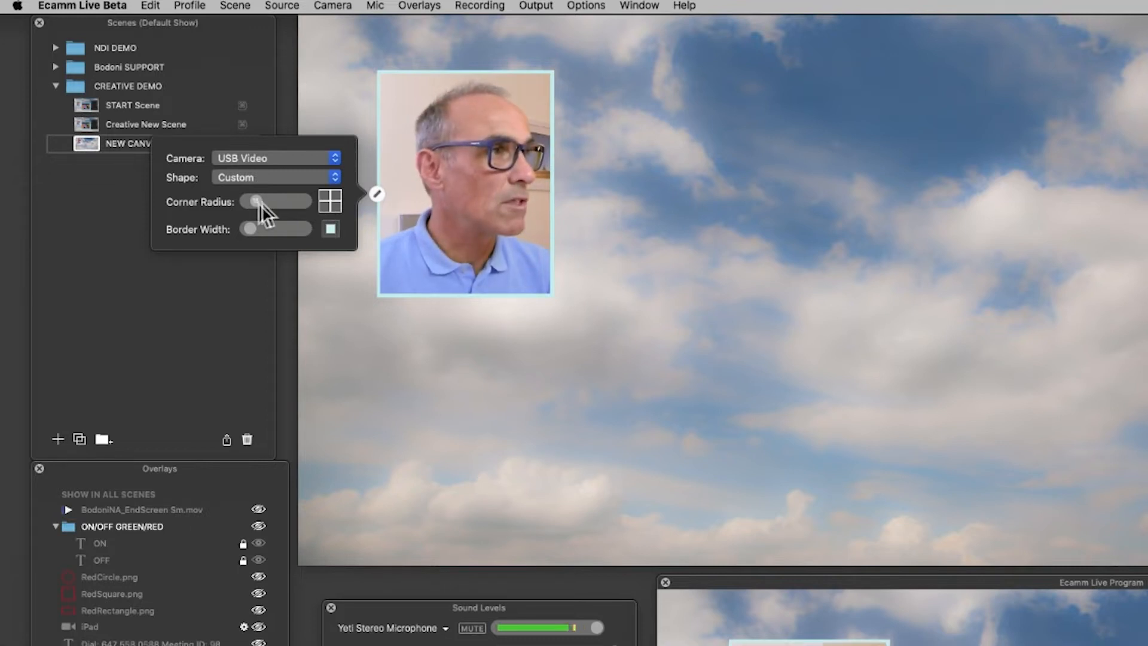
pyautogui.click(325, 196)
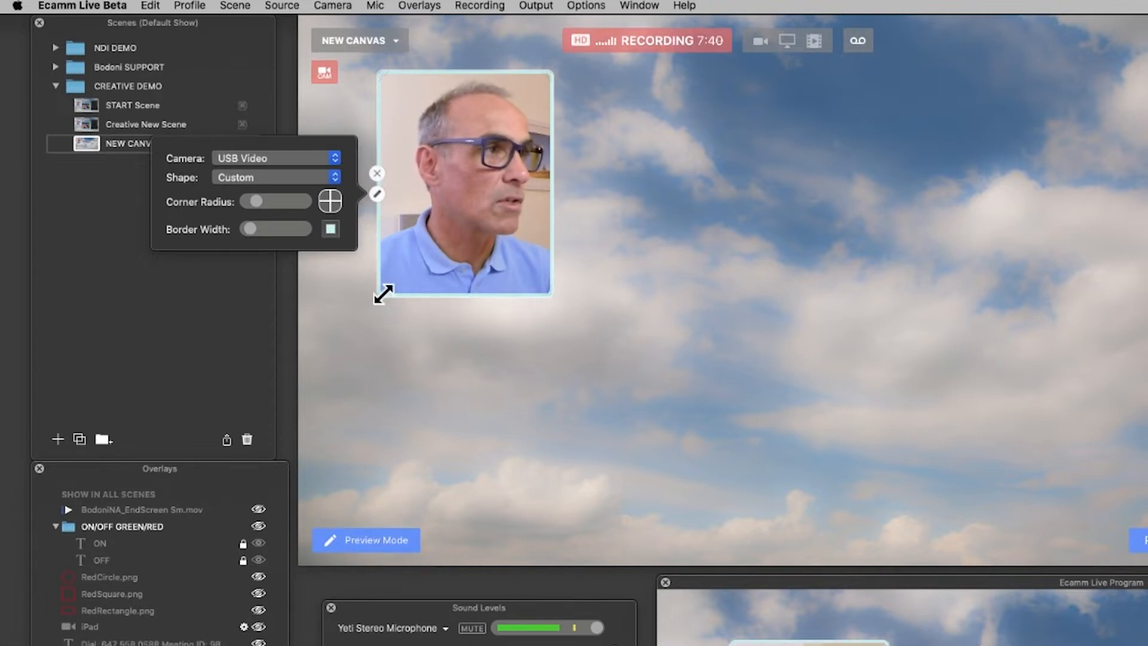
pyautogui.moveTo(254, 202)
pyautogui.mouseDown()
pyautogui.moveTo(291, 202)
pyautogui.moveTo(253, 205)
pyautogui.mouseUp()
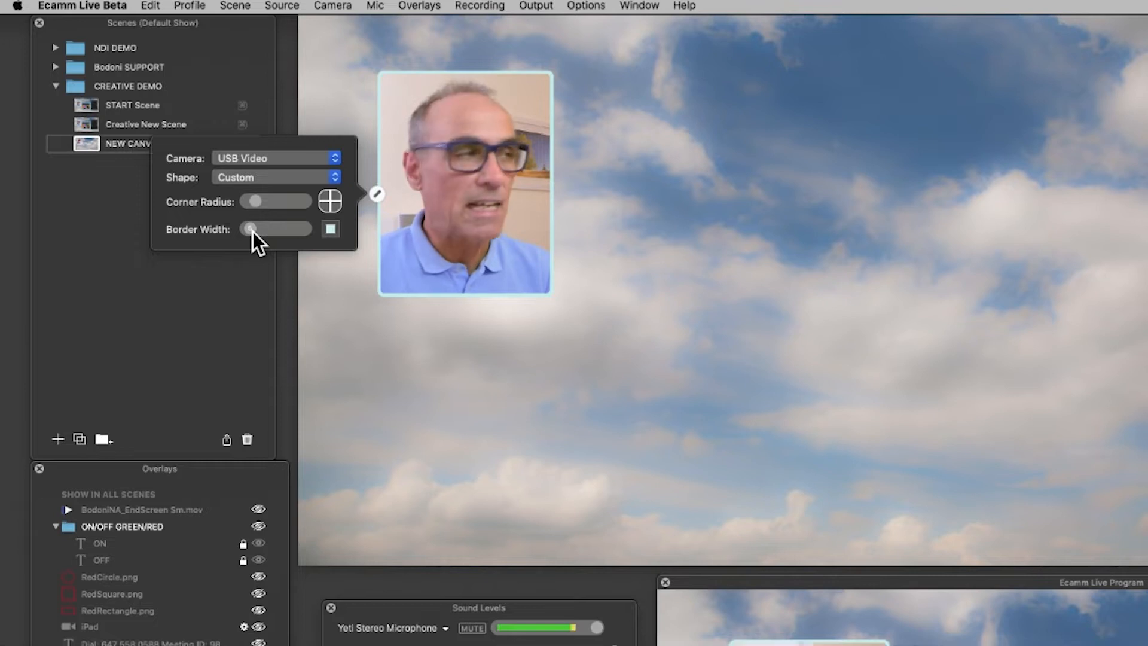
pyautogui.moveTo(252, 232)
pyautogui.mouseDown()
pyautogui.moveTo(289, 233)
pyautogui.moveTo(253, 239)
pyautogui.mouseUp()
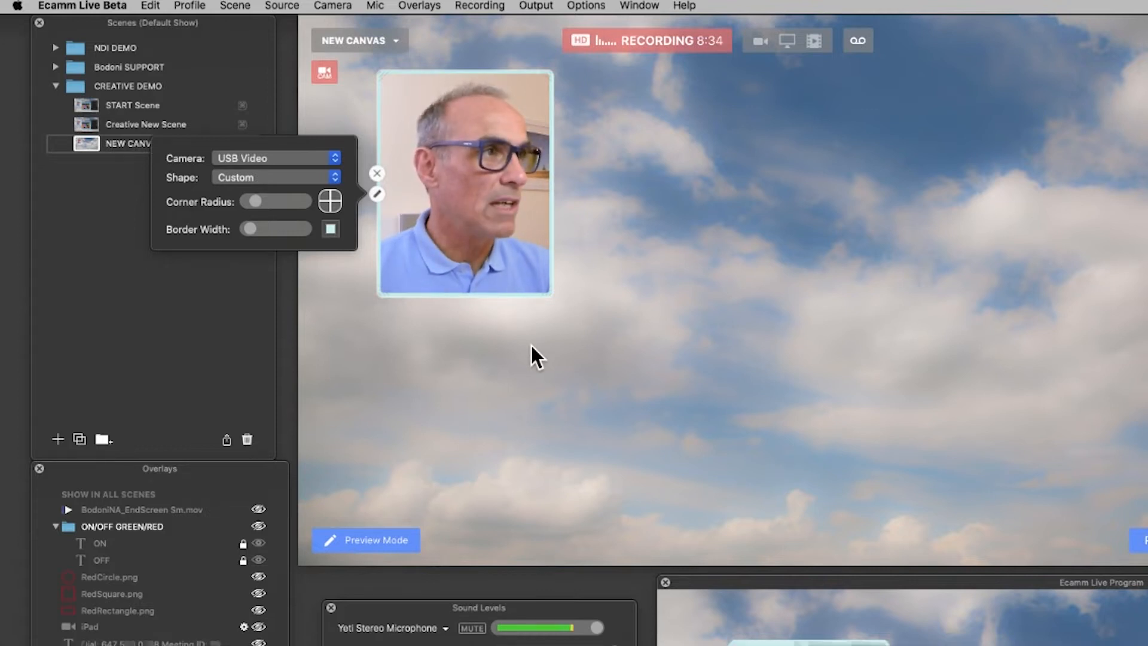
# Step: Review the camera overlay's shape presets and its Reset Crop option without applying either
pyautogui.click(300, 179)
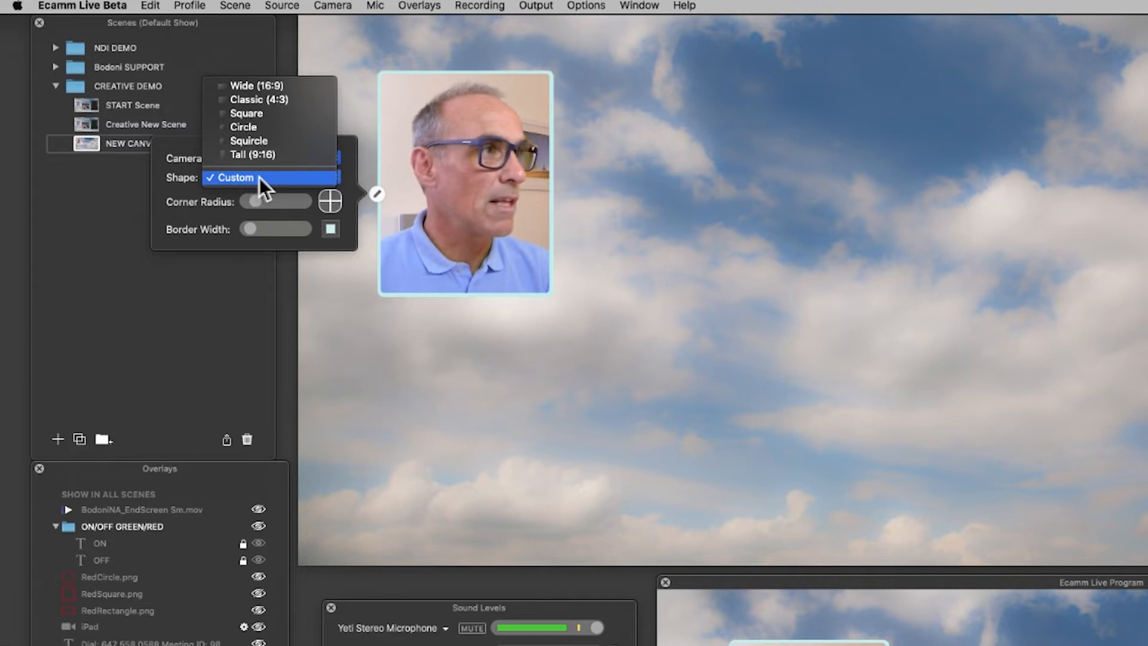
pyautogui.click(372, 326)
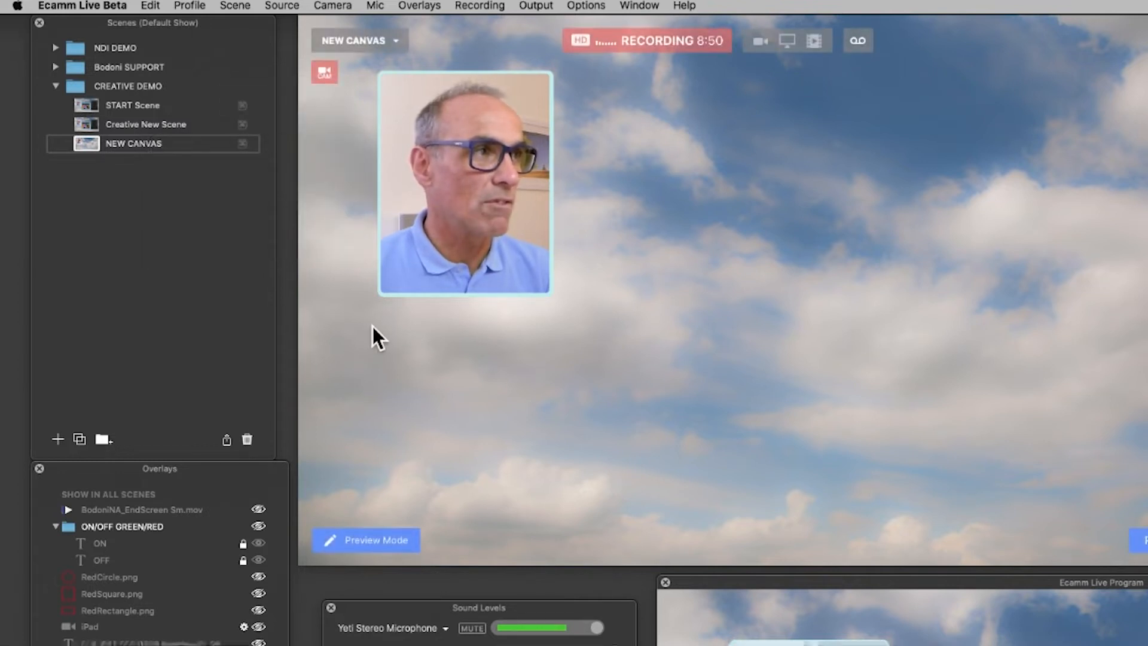
pyautogui.rightClick(477, 186)
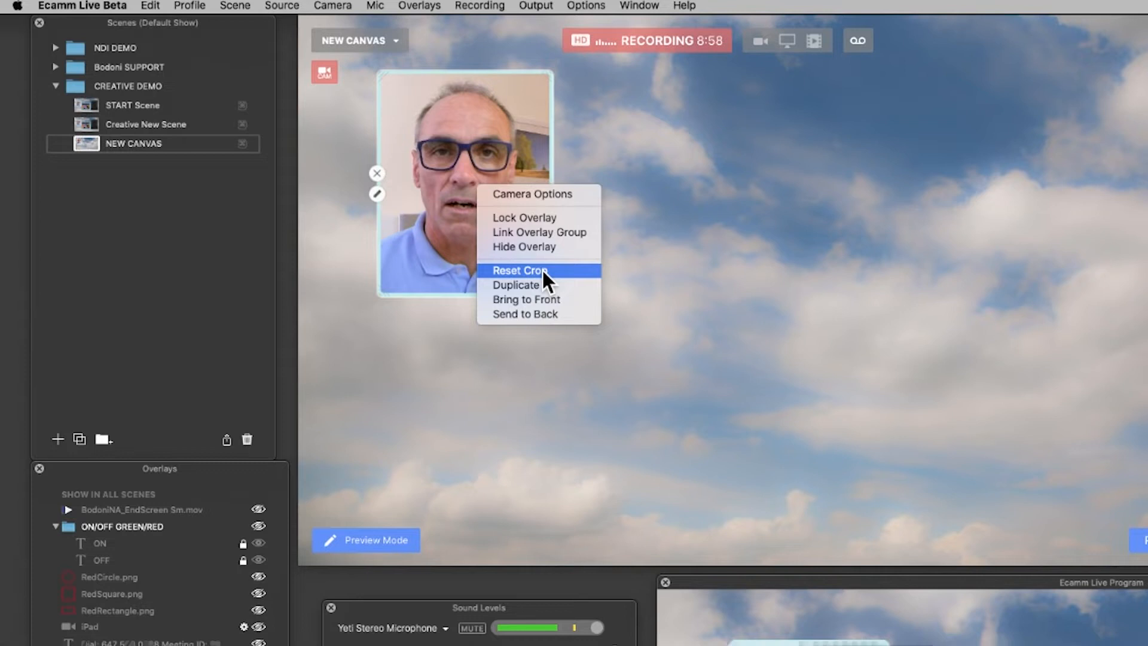
pyautogui.click(486, 146)
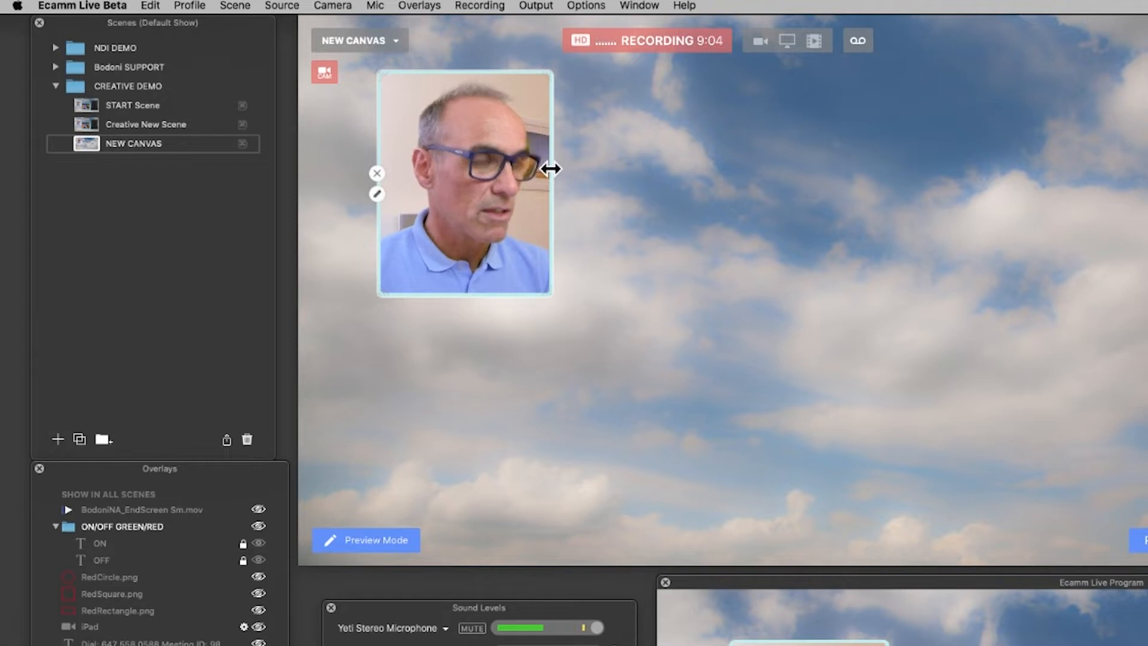
# Step: Widen the camera overlay's crop slightly on its right side and move the overlay a little lower
pyautogui.moveTo(551, 169)
pyautogui.mouseDown()
pyautogui.moveTo(622, 172)
pyautogui.moveTo(570, 170)
pyautogui.mouseUp()
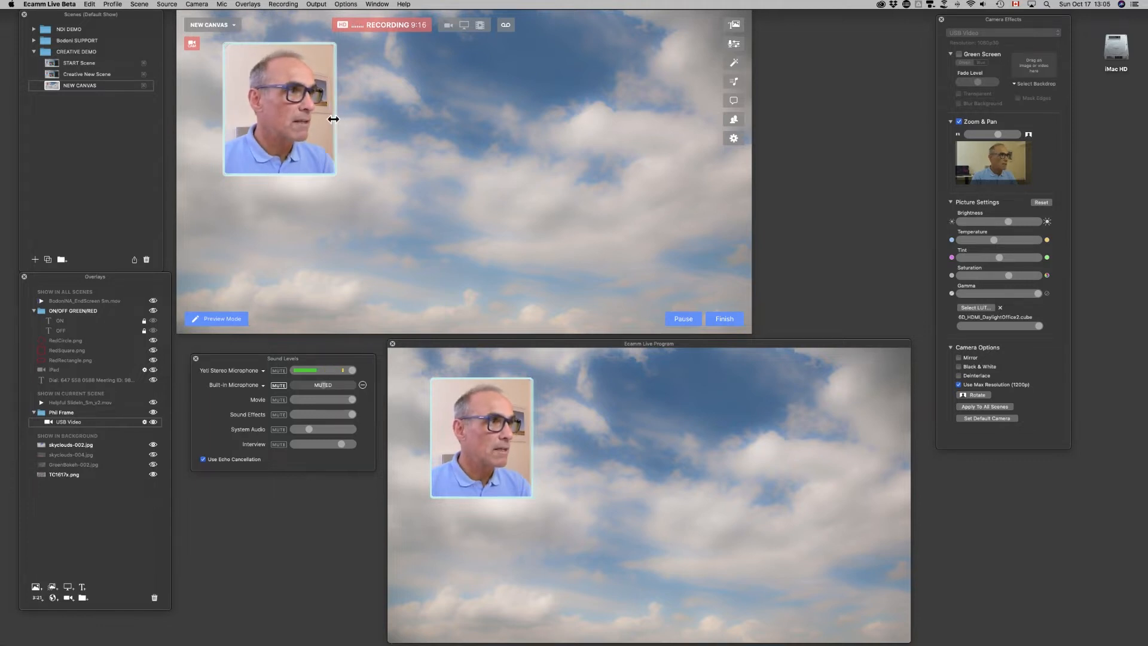
pyautogui.moveTo(285, 126); pyautogui.dragTo(287, 139)
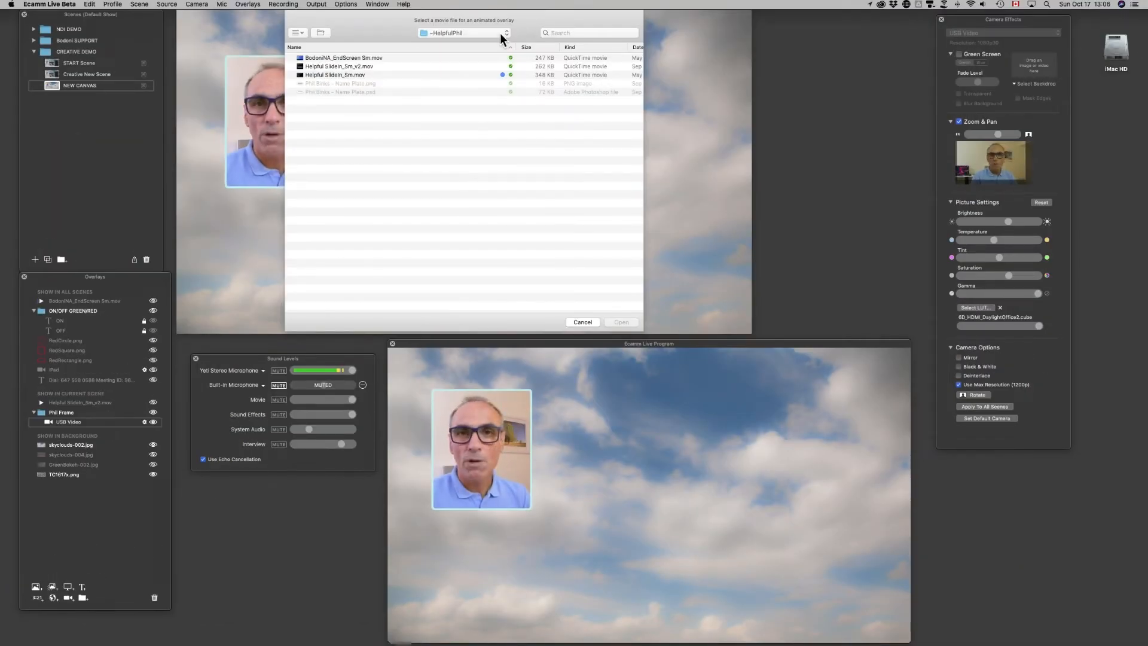
# Step: Add the movie file Helpful SlideIn_Sm.mov to the scene as an animated overlay
pyautogui.click(357, 76)
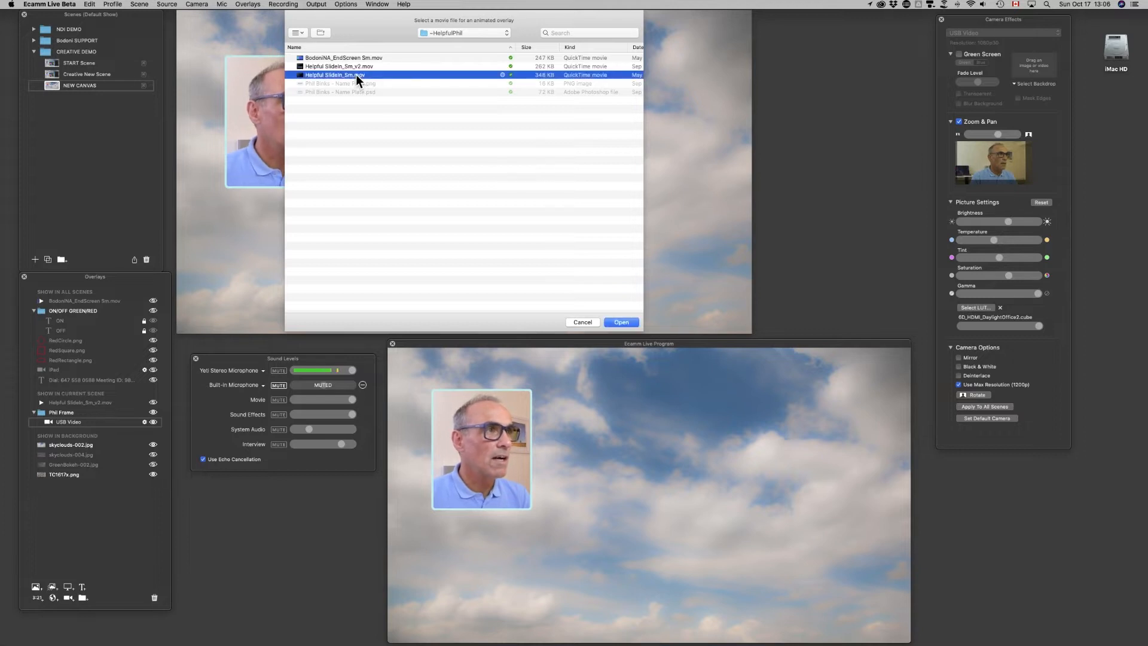
pyautogui.click(625, 322)
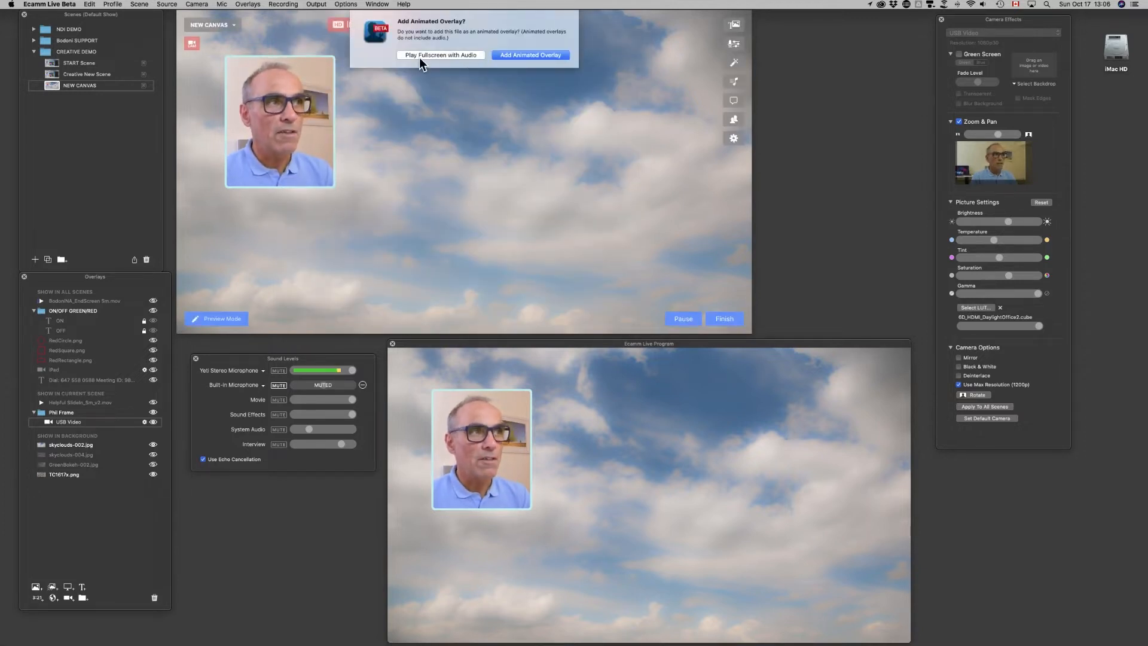
pyautogui.click(530, 55)
# Step: Move the Hexagon Blue Rotation overlay over the camera picture and place it beneath USB Video in the camera frame group
pyautogui.moveTo(474, 146); pyautogui.dragTo(506, 136)
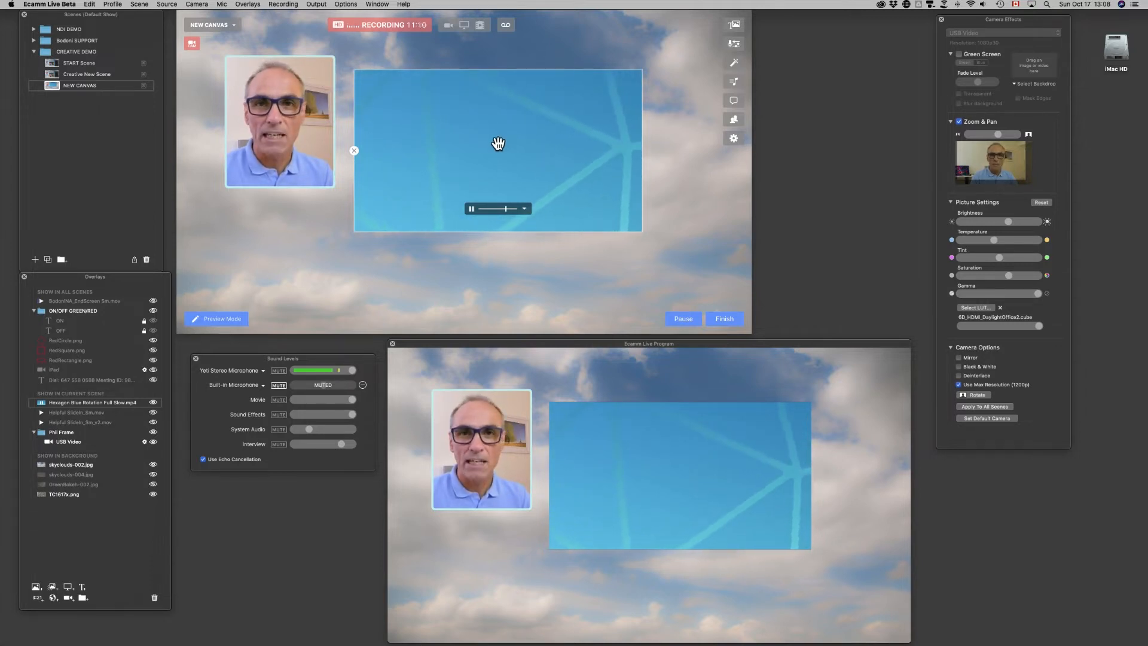
pyautogui.moveTo(521, 164); pyautogui.dragTo(511, 152)
pyautogui.moveTo(505, 145); pyautogui.dragTo(397, 149)
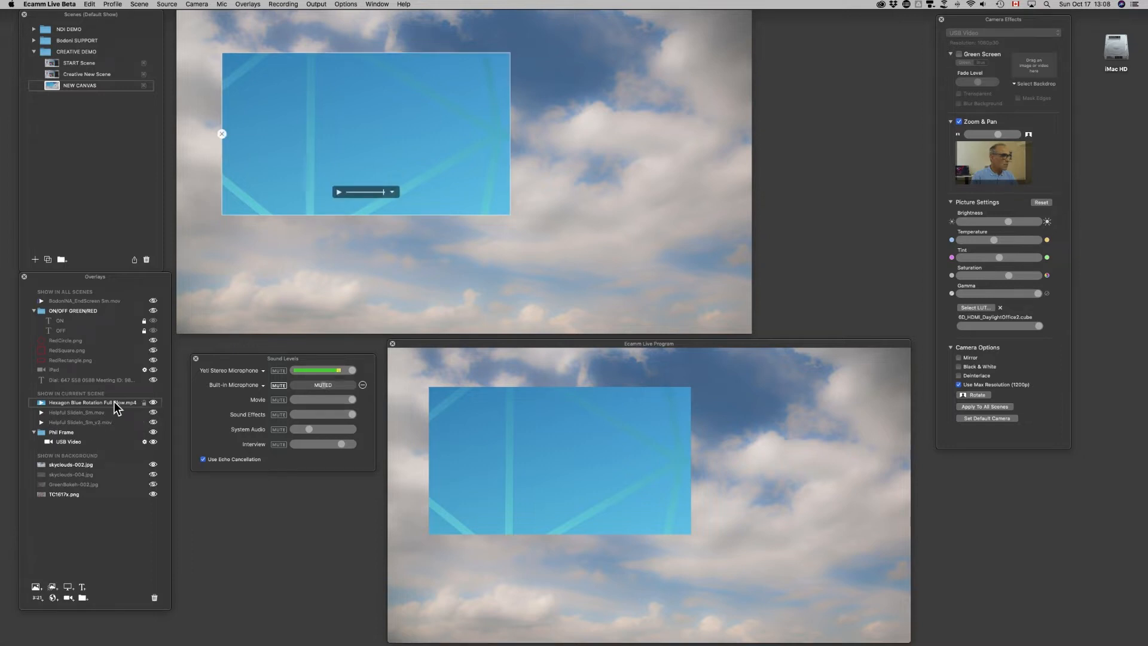
pyautogui.moveTo(114, 403); pyautogui.dragTo(116, 445)
pyautogui.moveTo(435, 126)
pyautogui.mouseDown()
pyautogui.moveTo(404, 120)
pyautogui.moveTo(428, 120)
pyautogui.mouseUp()
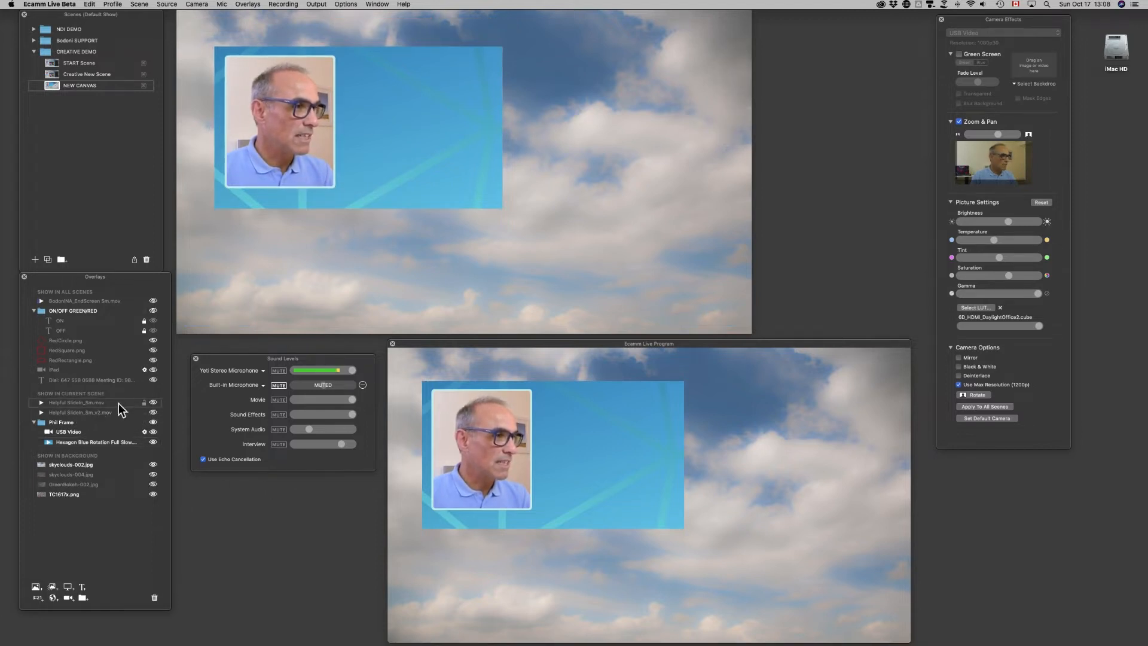
# Step: Delete the Helpful SlideIn_Sm.mov overlay from the current scene
pyautogui.press('Delete')
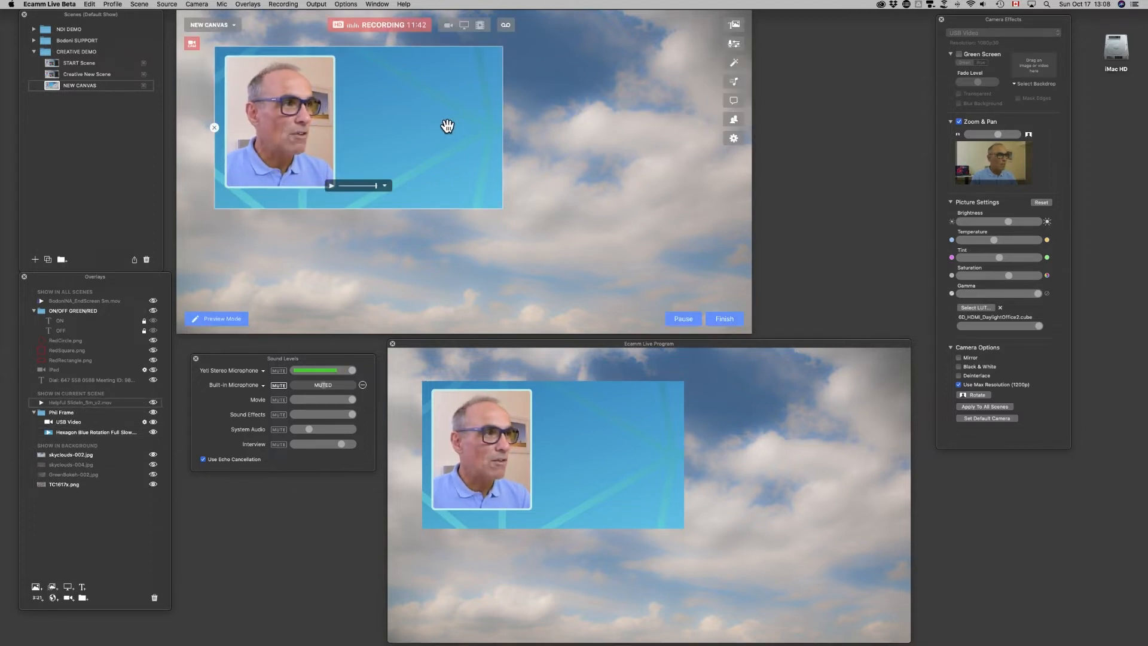
# Step: Choose a playback option for the Hexagon Blue Rotation animated overlay behind the camera picture
pyautogui.click(385, 186)
pyautogui.click(396, 241)
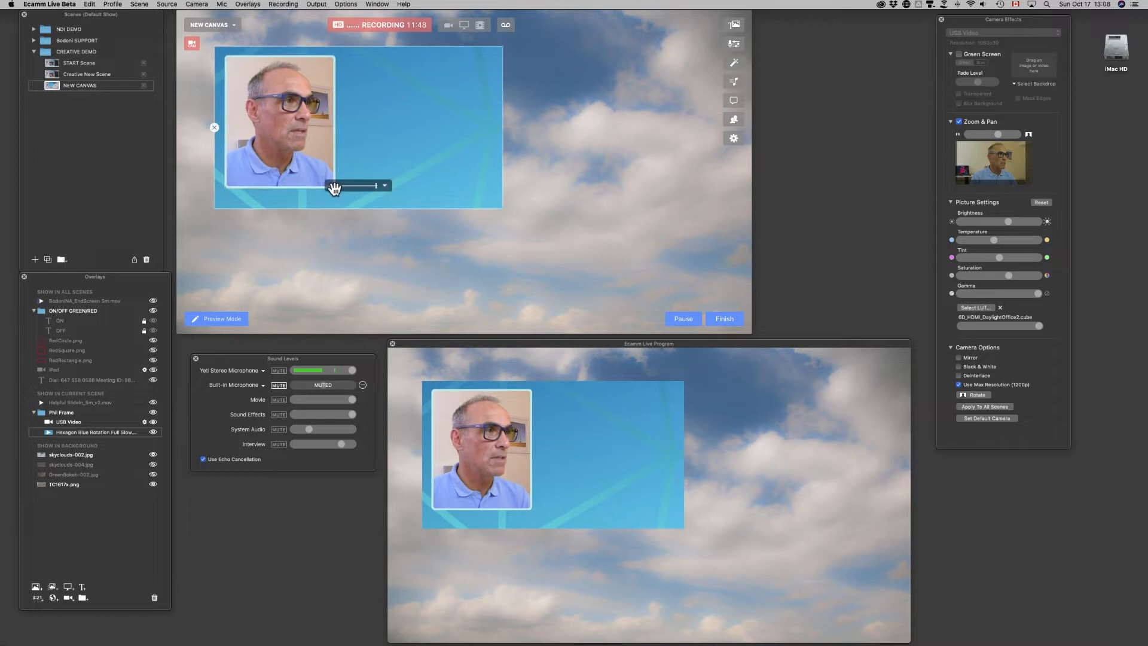
# Step: Position the Hexagon Blue Rotation overlay behind the camera picture and crop its outer and lower edges to a narrow border around it
pyautogui.moveTo(394, 173); pyautogui.dragTo(424, 151)
pyautogui.moveTo(354, 186)
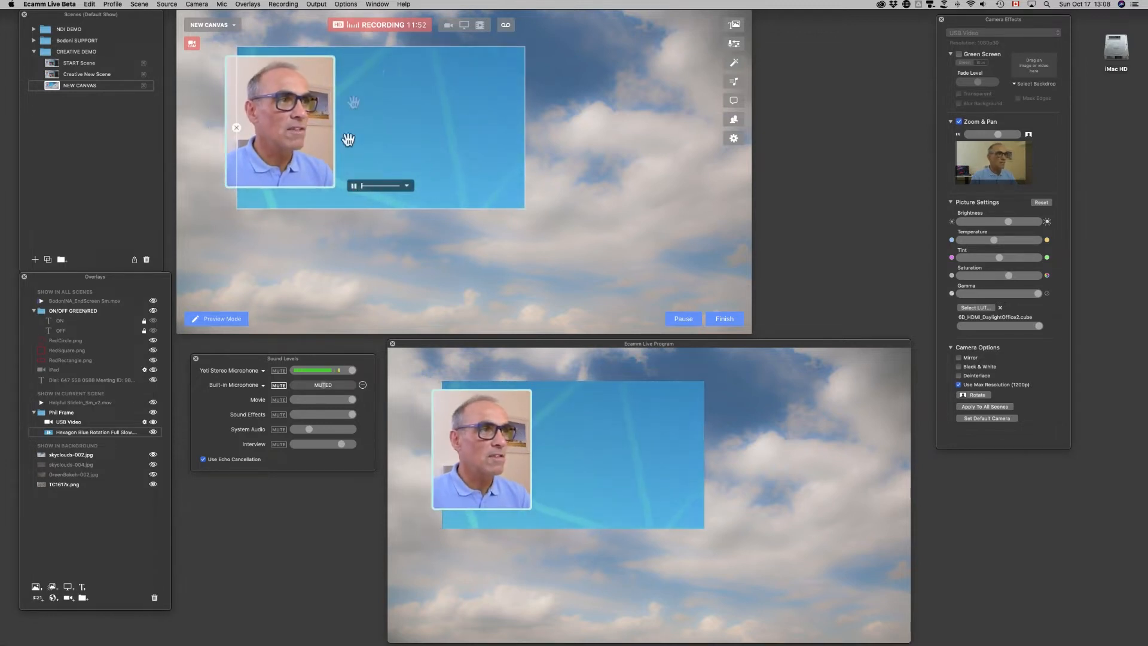
pyautogui.moveTo(454, 123); pyautogui.dragTo(437, 127)
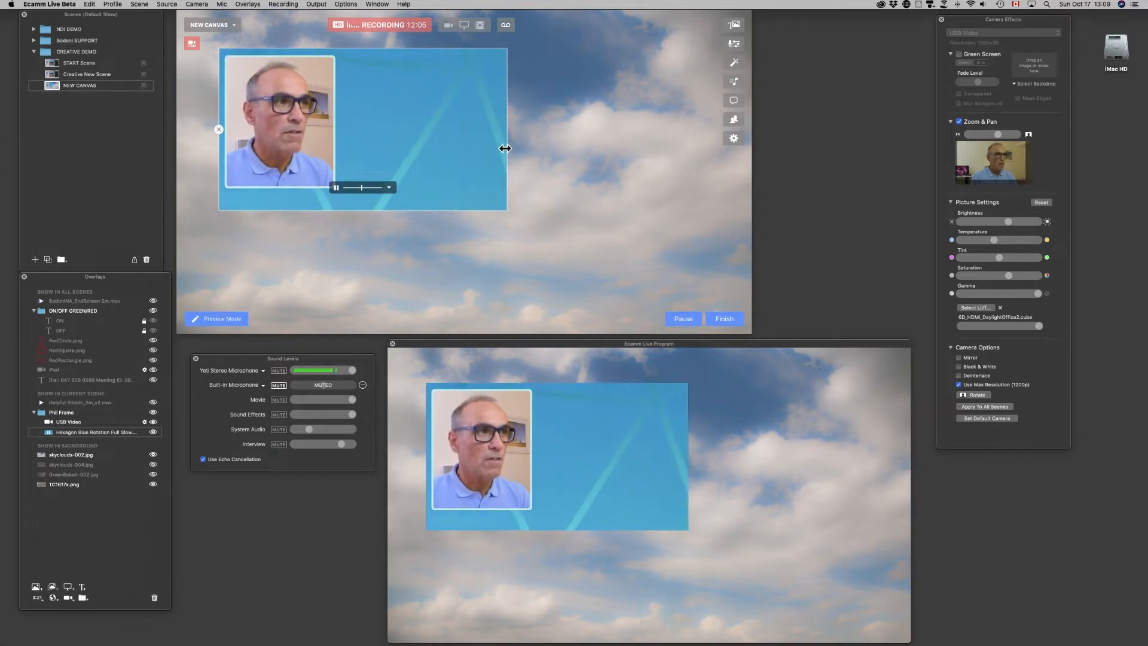
pyautogui.moveTo(505, 149); pyautogui.dragTo(360, 147)
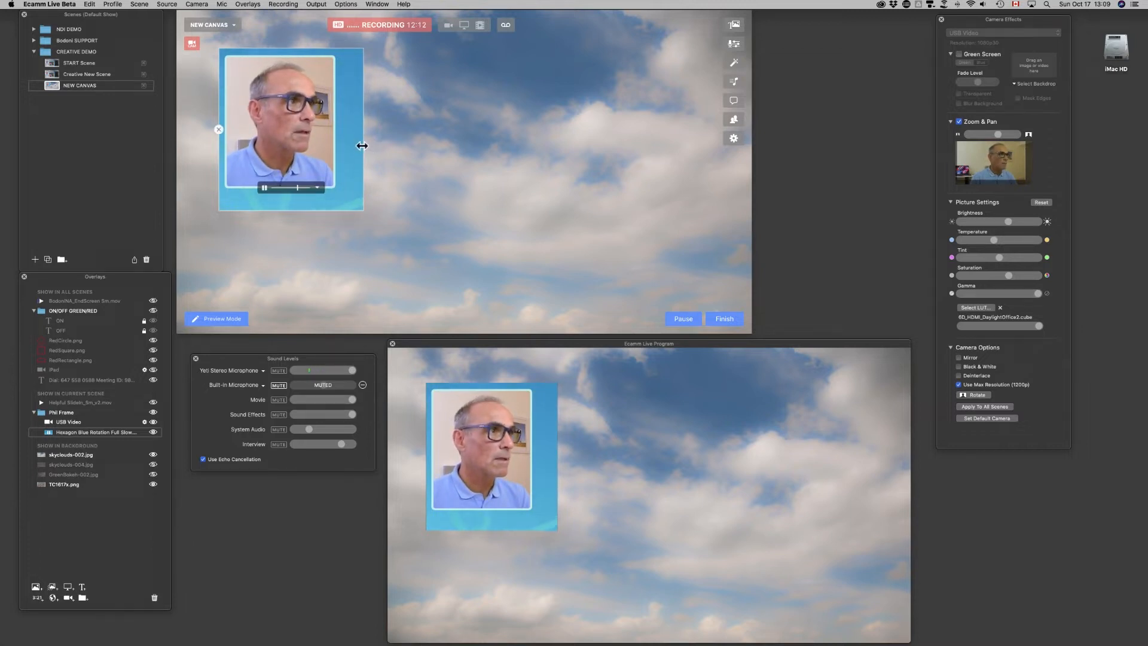
pyautogui.moveTo(363, 146); pyautogui.dragTo(339, 146)
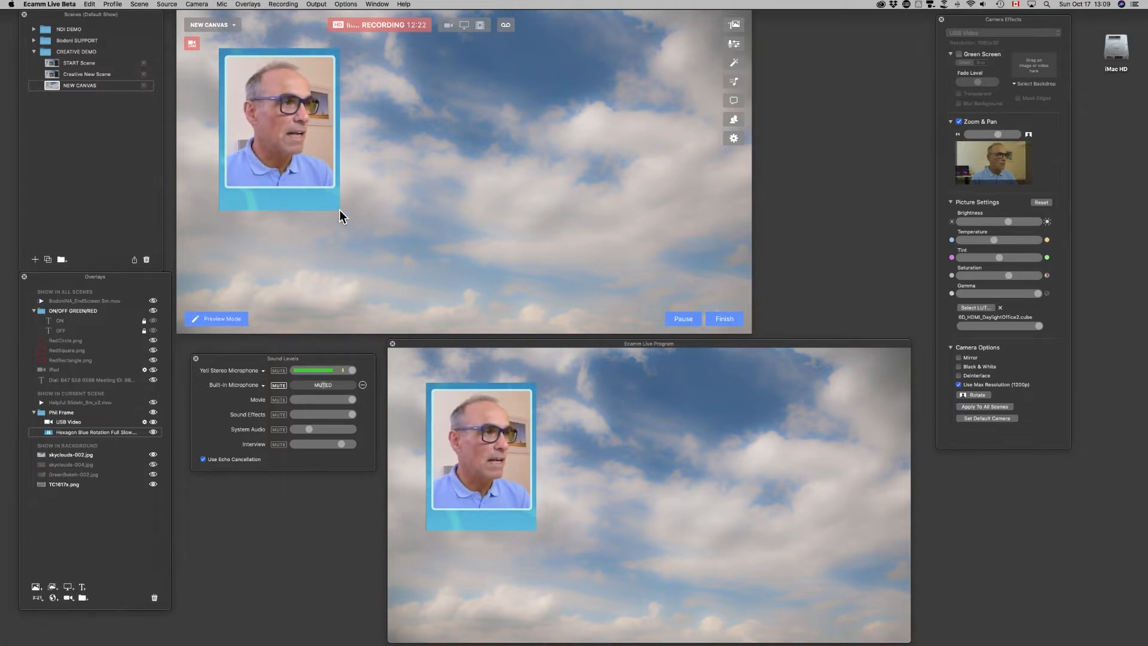
pyautogui.moveTo(339, 209)
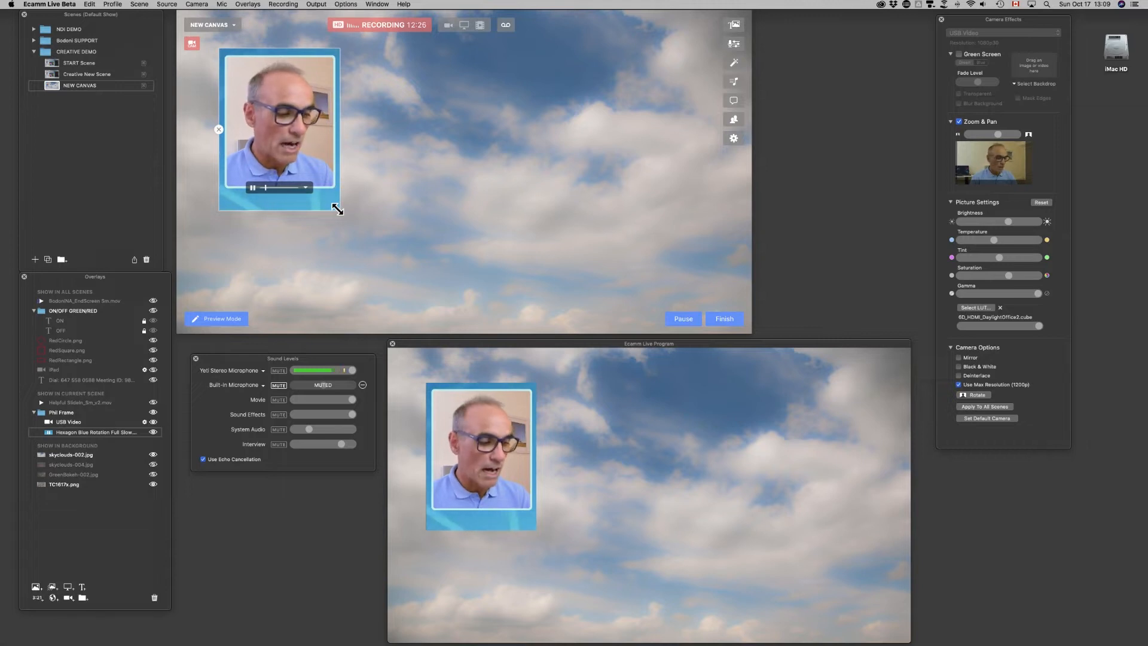
pyautogui.moveTo(335, 205)
pyautogui.mouseDown()
pyautogui.moveTo(351, 192)
pyautogui.moveTo(378, 242)
pyautogui.moveTo(389, 186)
pyautogui.moveTo(340, 194)
pyautogui.moveTo(371, 223)
pyautogui.moveTo(340, 193)
pyautogui.mouseUp()
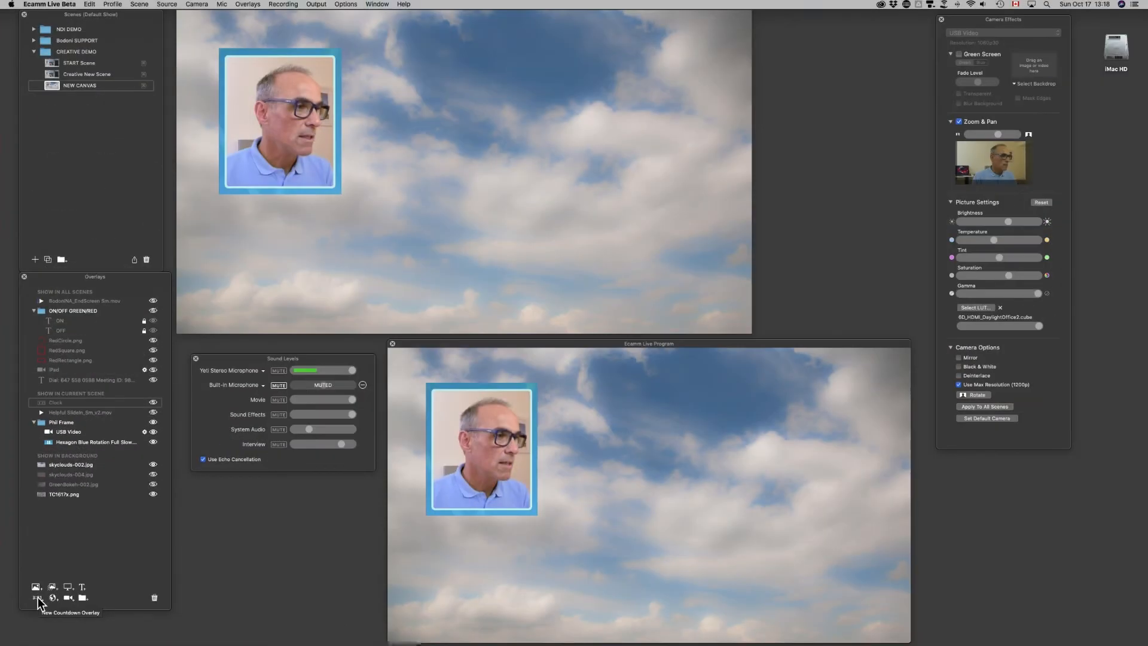
# Step: Start a new countdown overlay and set its type to Clock
pyautogui.click(37, 597)
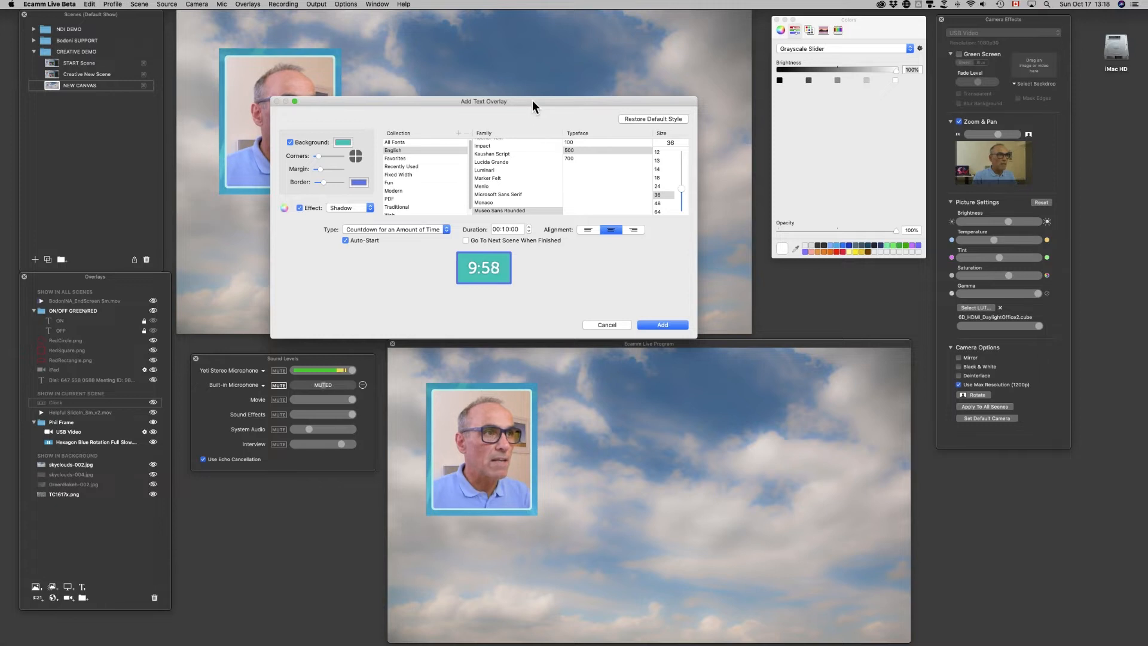
pyautogui.moveTo(532, 102); pyautogui.dragTo(551, 100)
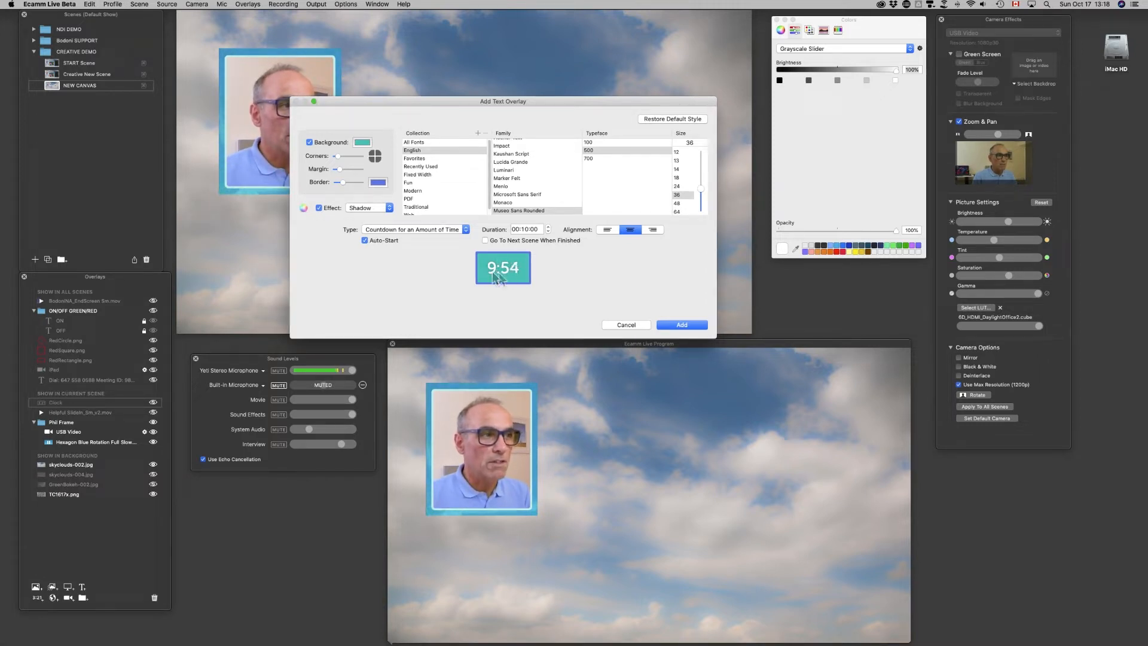
pyautogui.click(429, 230)
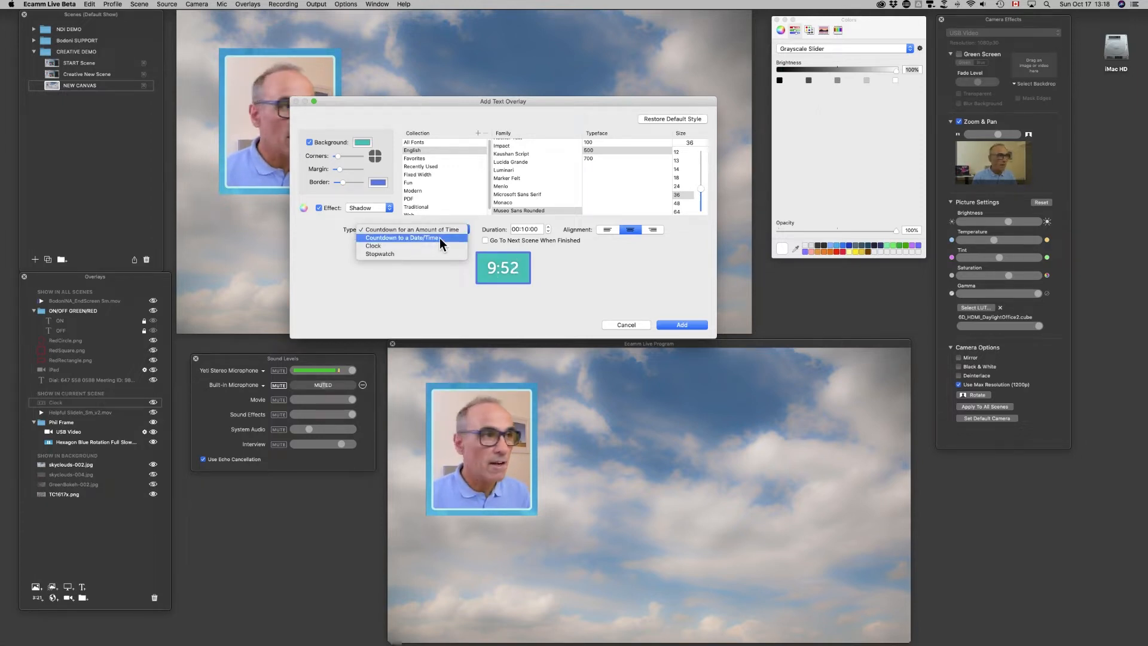
pyautogui.click(389, 245)
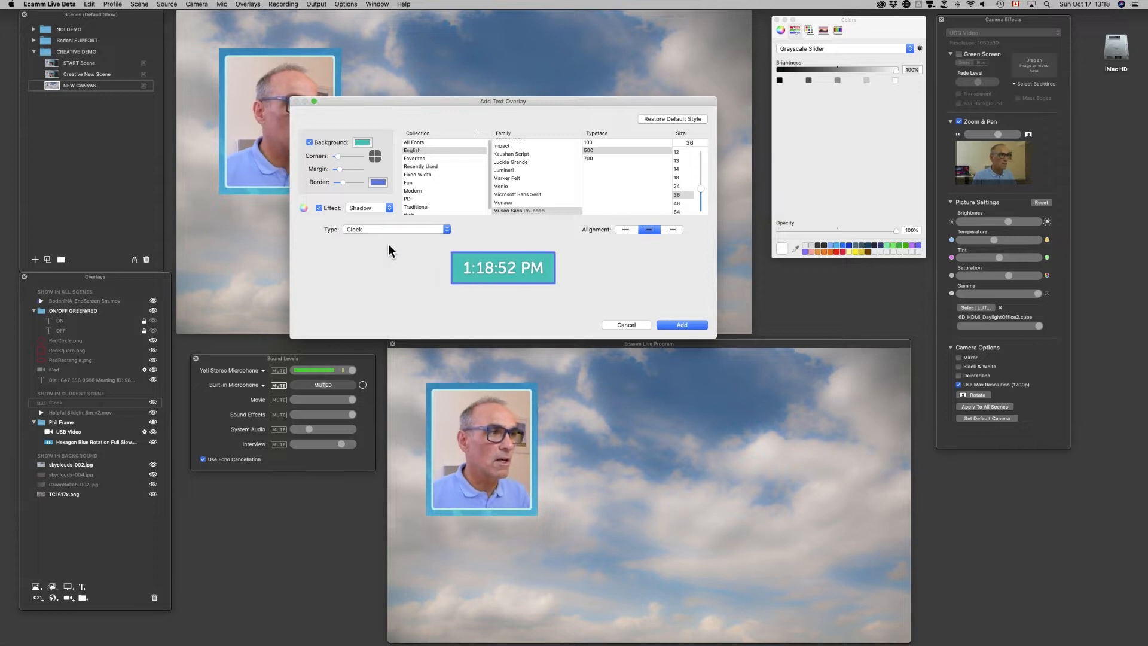
# Step: Open the clock's background color for editing and reposition the Colors window beside the overlay settings
pyautogui.click(361, 142)
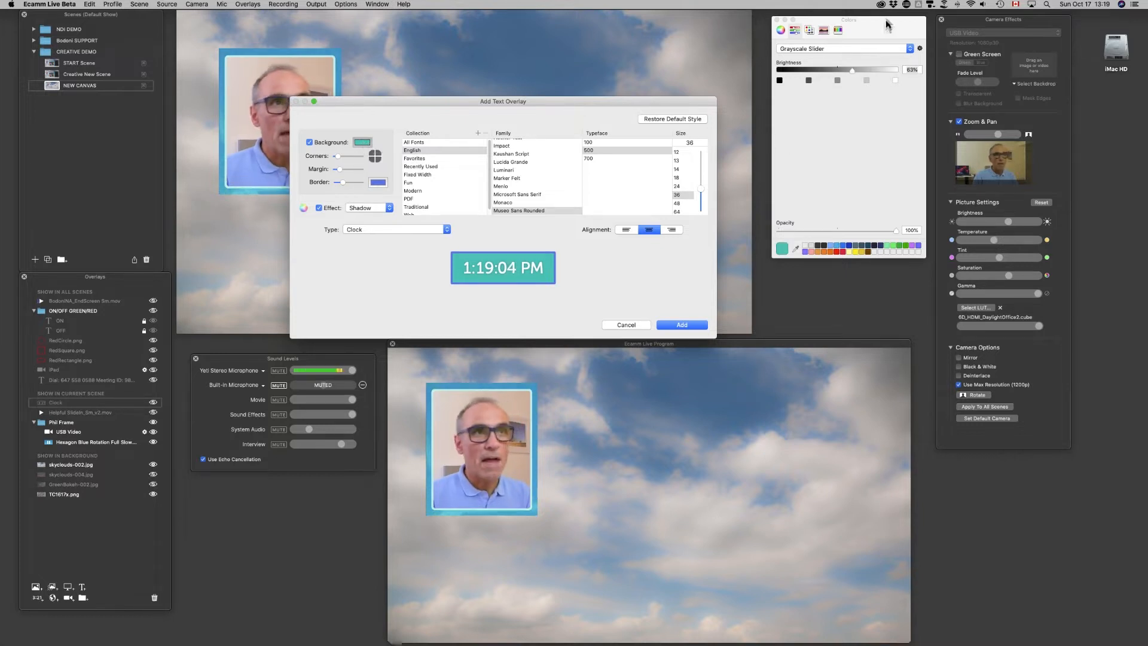
pyautogui.moveTo(877, 28); pyautogui.dragTo(869, 45)
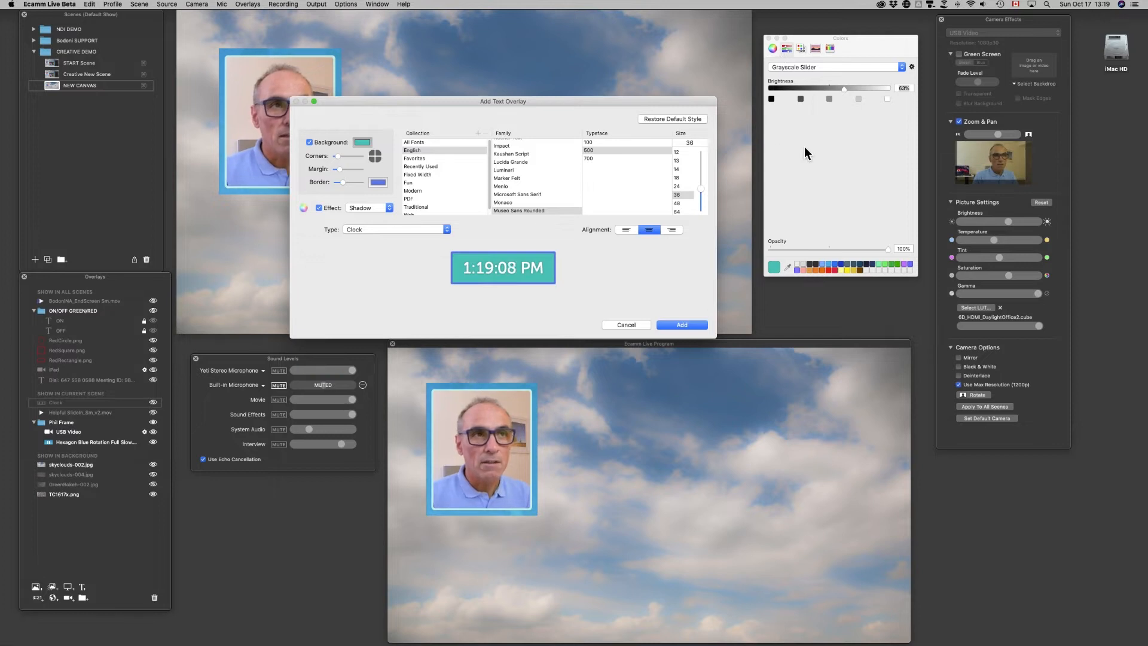
pyautogui.click(866, 40)
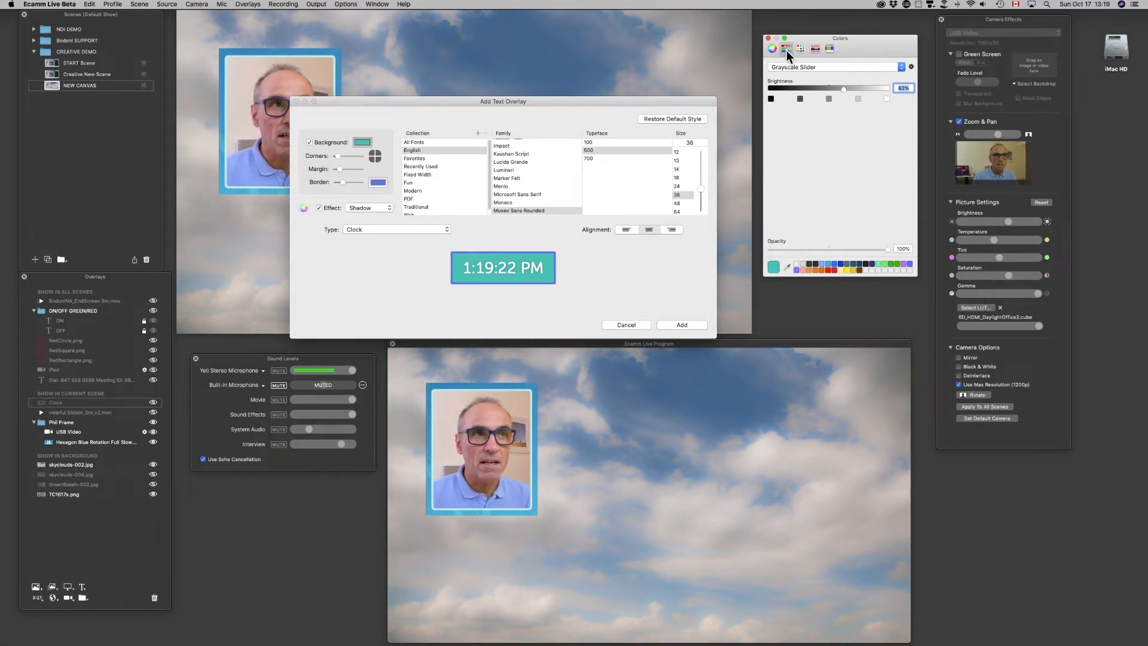
# Step: Try 75% gray and 50% gray as the clock's background color using the Grayscale Slider
pyautogui.click(844, 65)
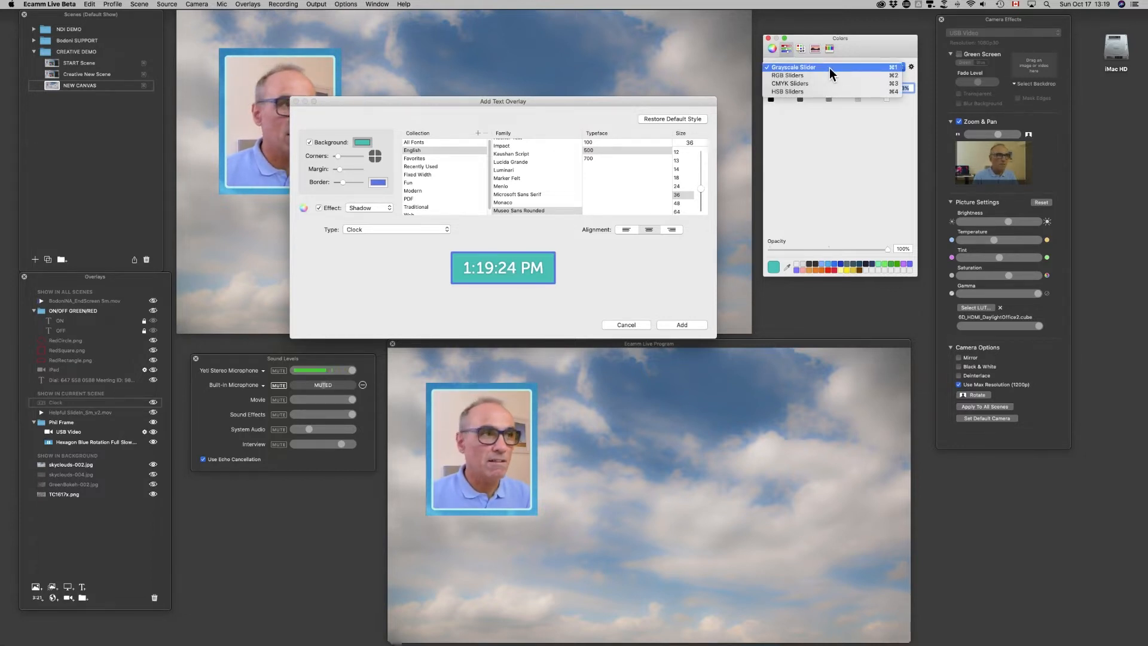
pyautogui.click(831, 70)
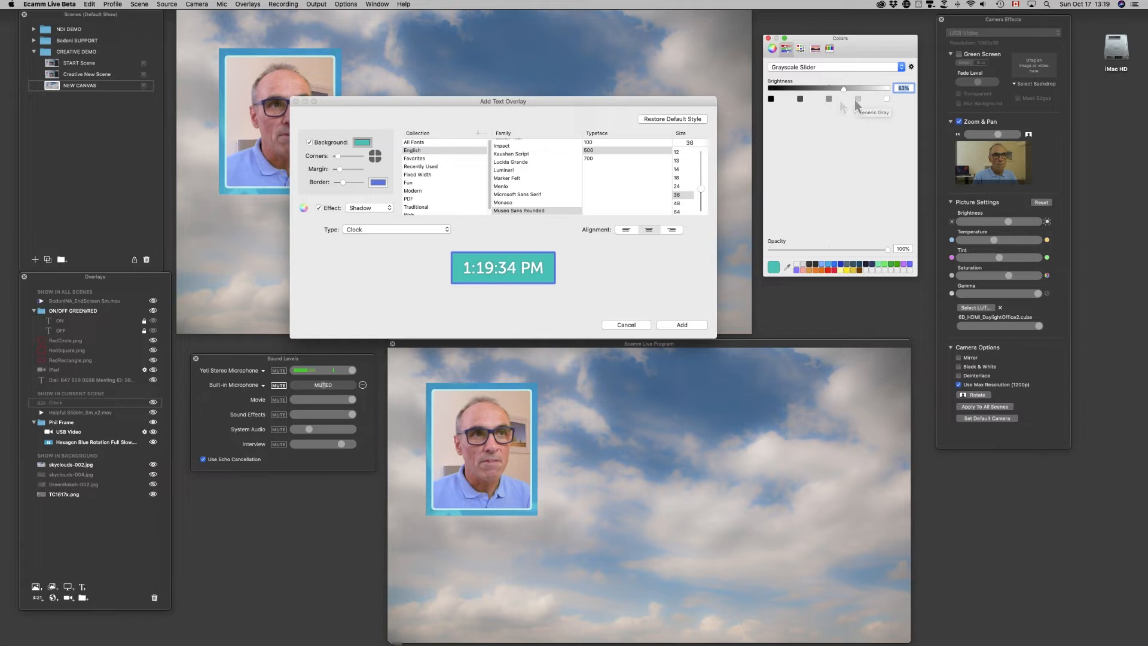
pyautogui.click(859, 100)
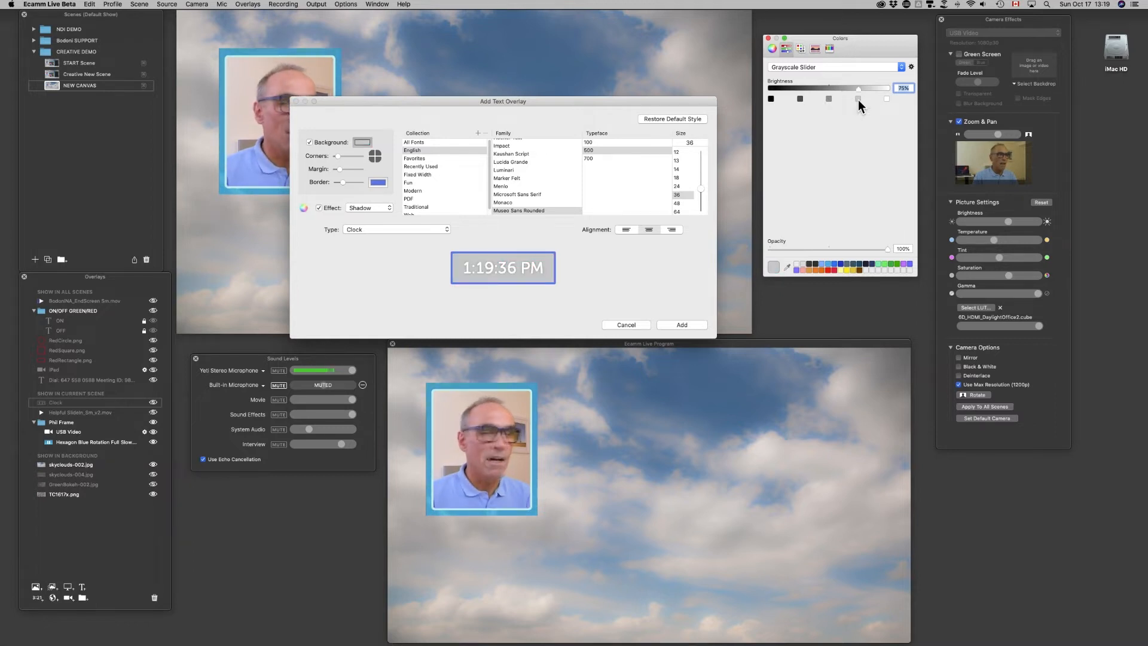
pyautogui.click(829, 98)
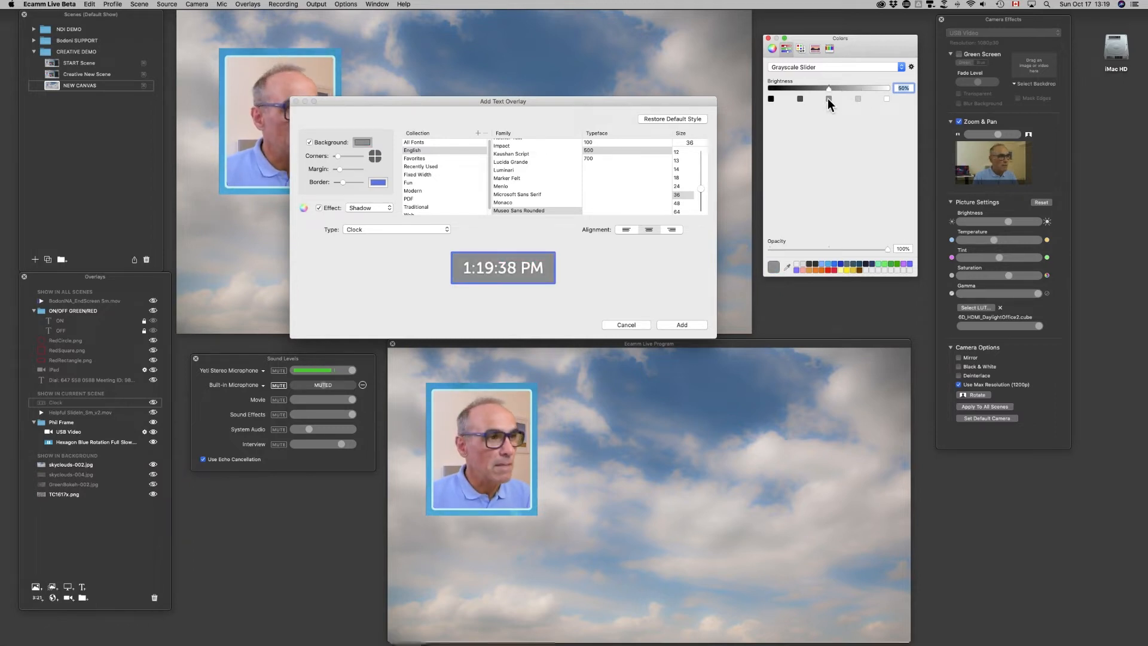
# Step: Try a teal clock background with the HSB Sliders by raising the saturation to 66%
pyautogui.click(831, 67)
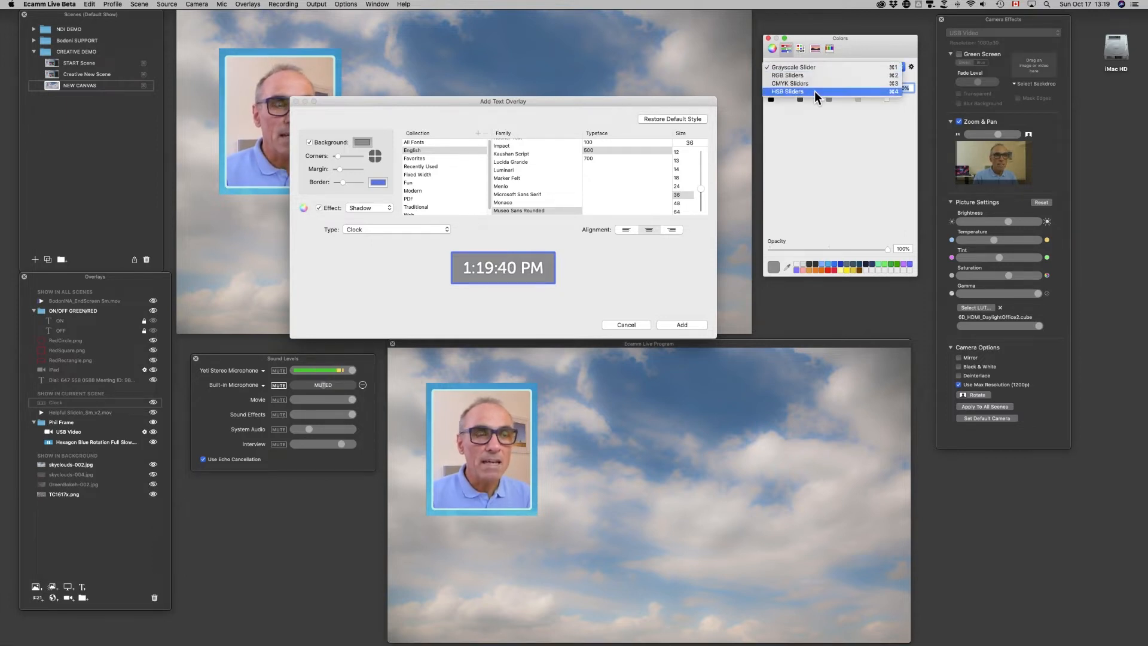
pyautogui.click(814, 91)
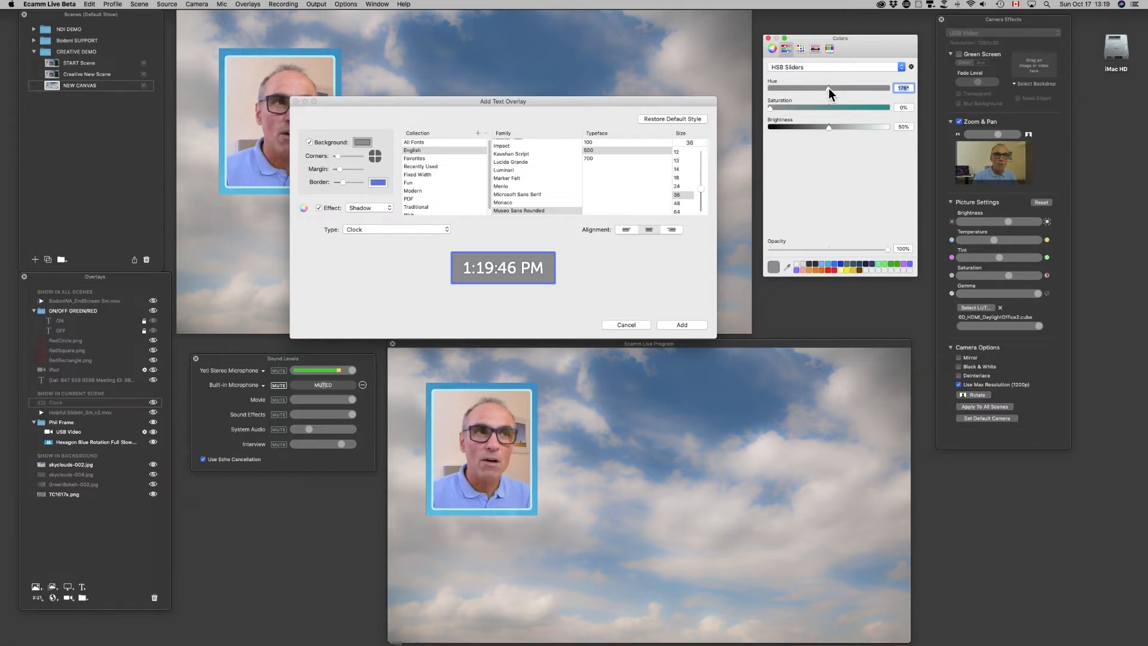
pyautogui.moveTo(770, 109); pyautogui.dragTo(830, 108)
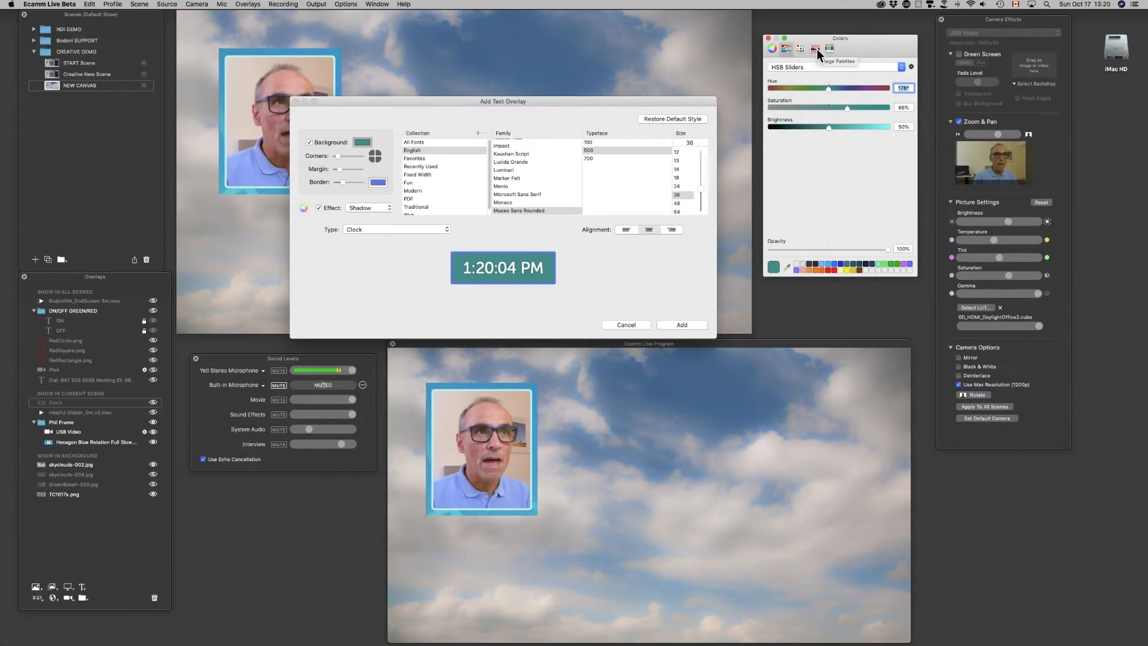
# Step: Try a cyan and a medium blue clock background from the Spectrum palette
pyautogui.click(817, 48)
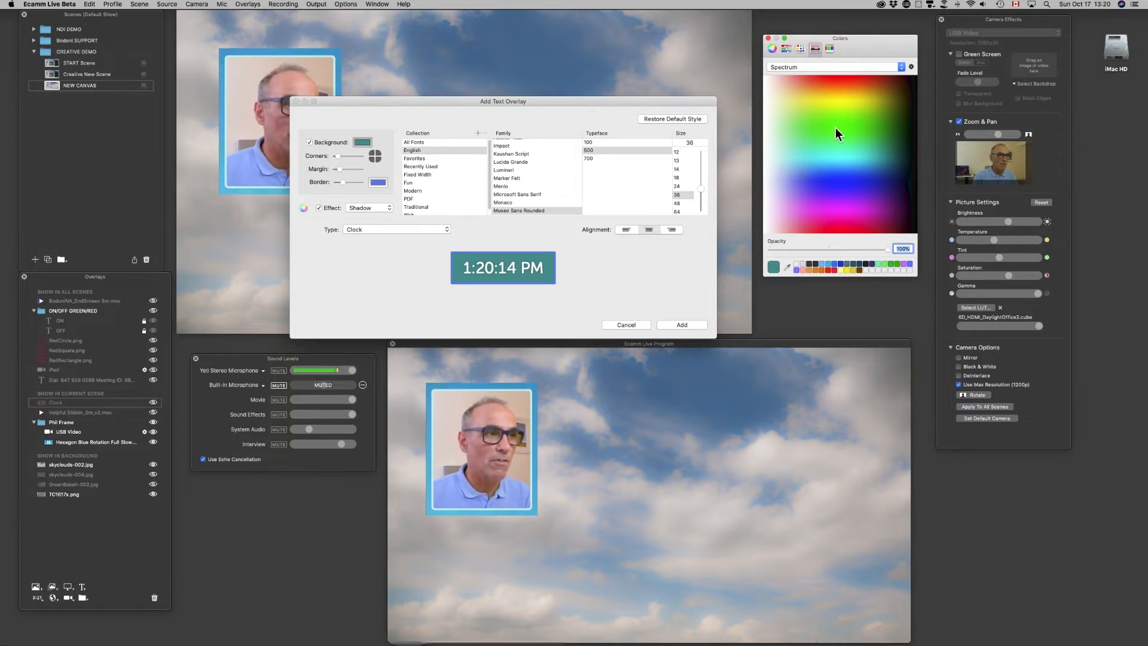
pyautogui.click(823, 160)
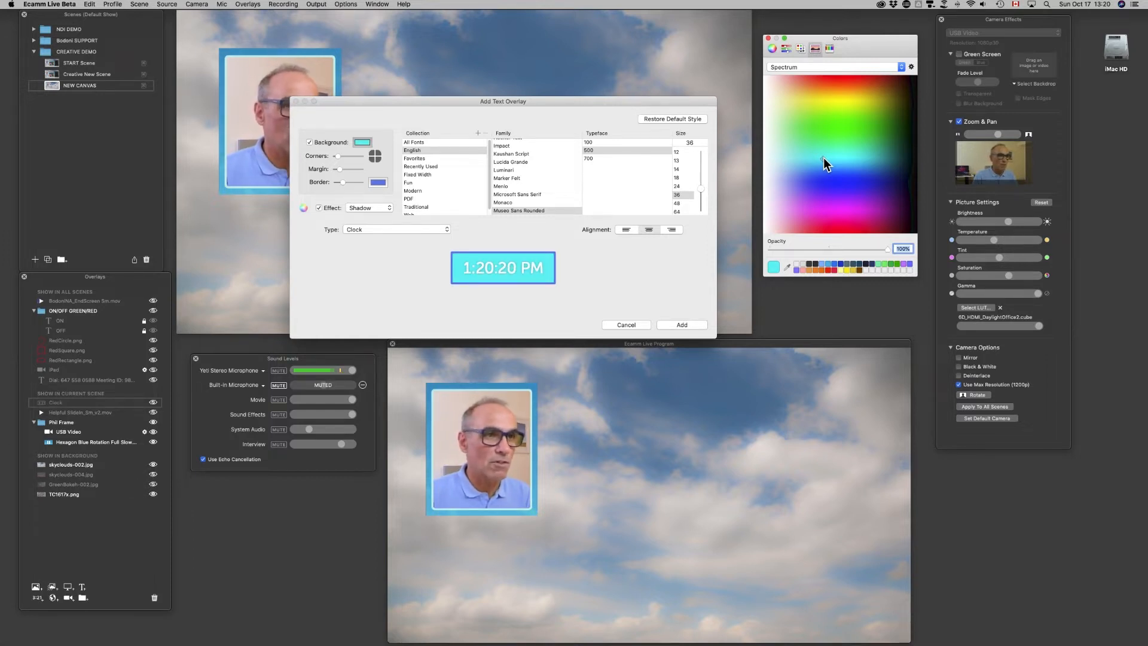
pyautogui.moveTo(824, 158)
pyautogui.mouseDown()
pyautogui.moveTo(816, 171)
pyautogui.moveTo(826, 170)
pyautogui.moveTo(819, 160)
pyautogui.moveTo(809, 175)
pyautogui.moveTo(806, 146)
pyautogui.moveTo(846, 95)
pyautogui.moveTo(852, 108)
pyautogui.moveTo(838, 128)
pyautogui.moveTo(848, 143)
pyautogui.moveTo(823, 167)
pyautogui.mouseUp()
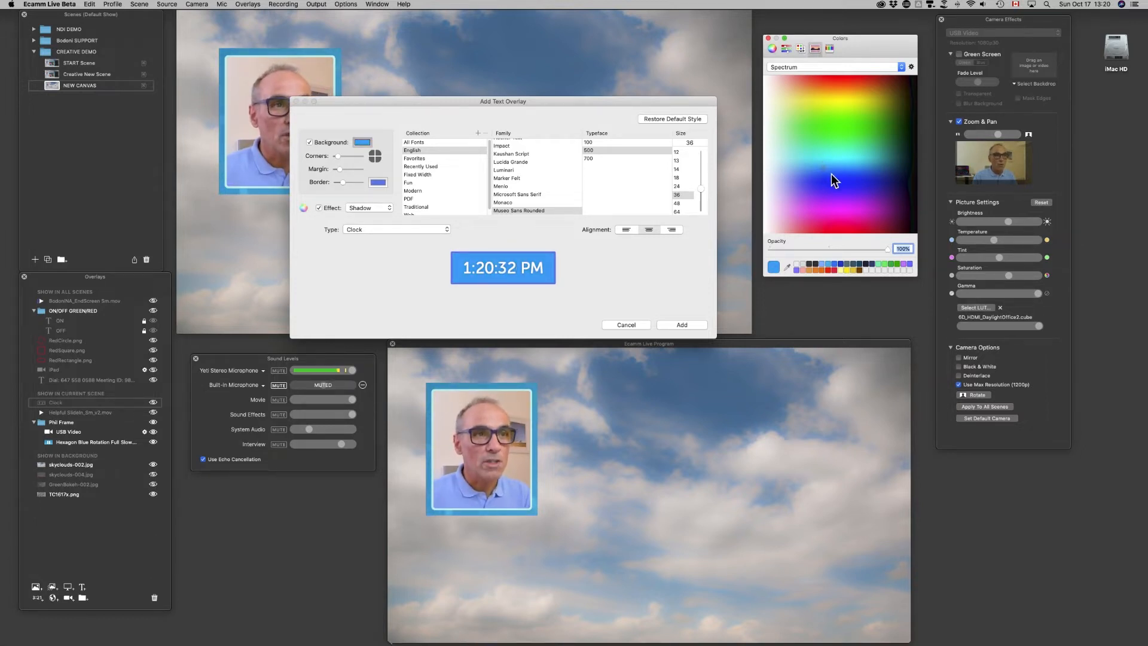
# Step: Sample a dark blue from the sky image as the clock's background color and slightly widen the clock's margin
pyautogui.click(786, 268)
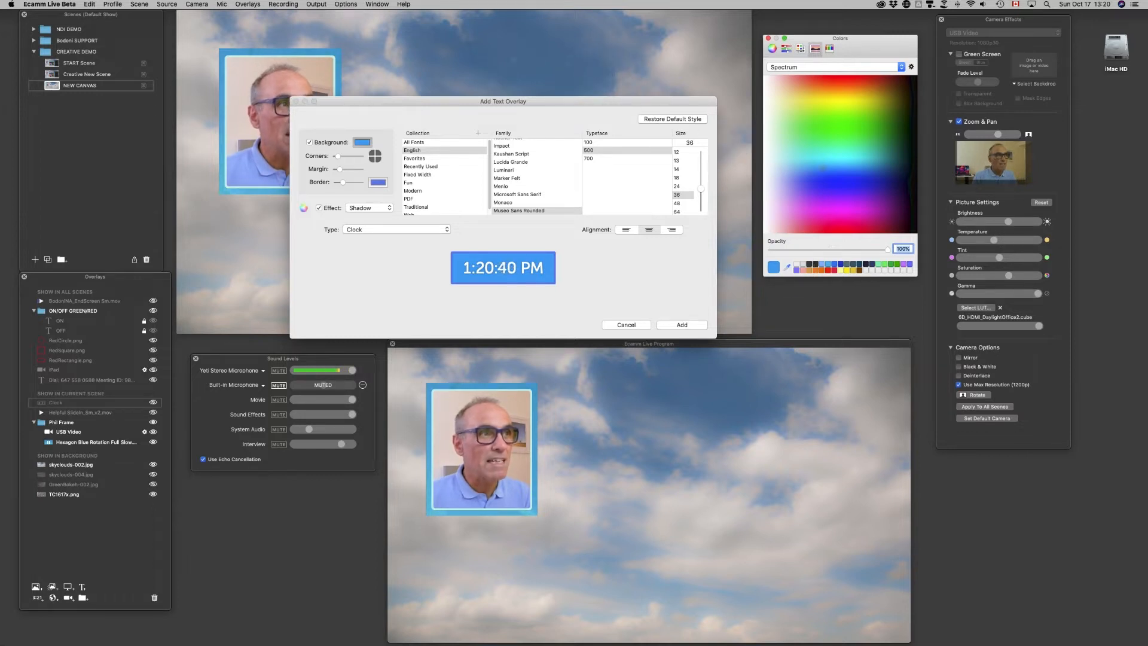
pyautogui.click(532, 62)
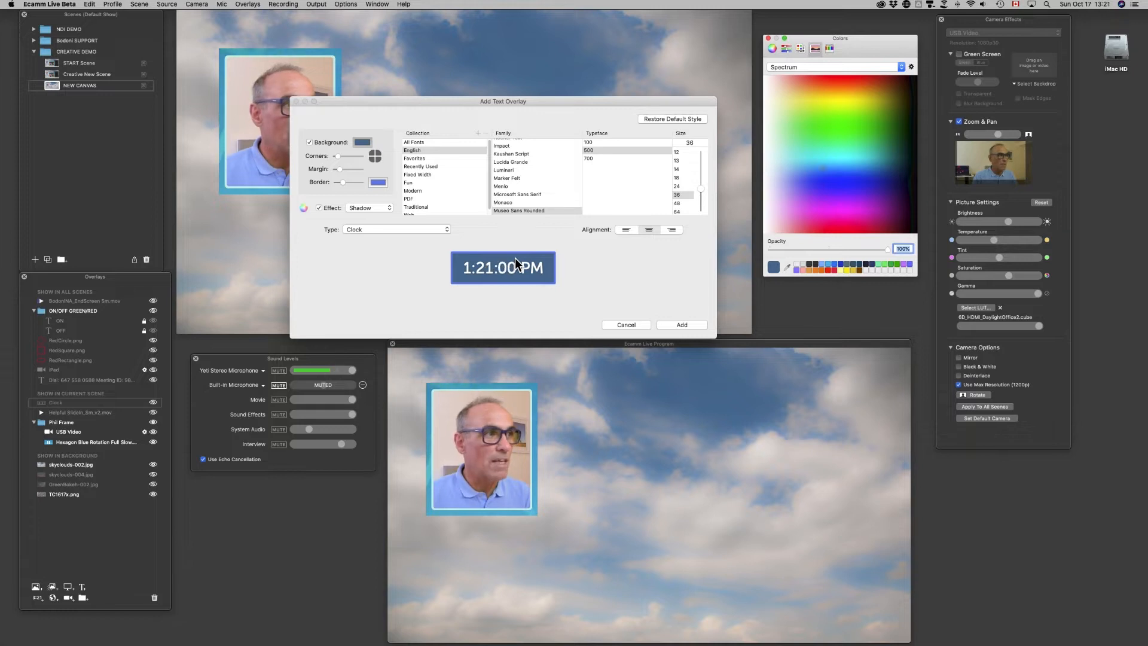
pyautogui.click(342, 182)
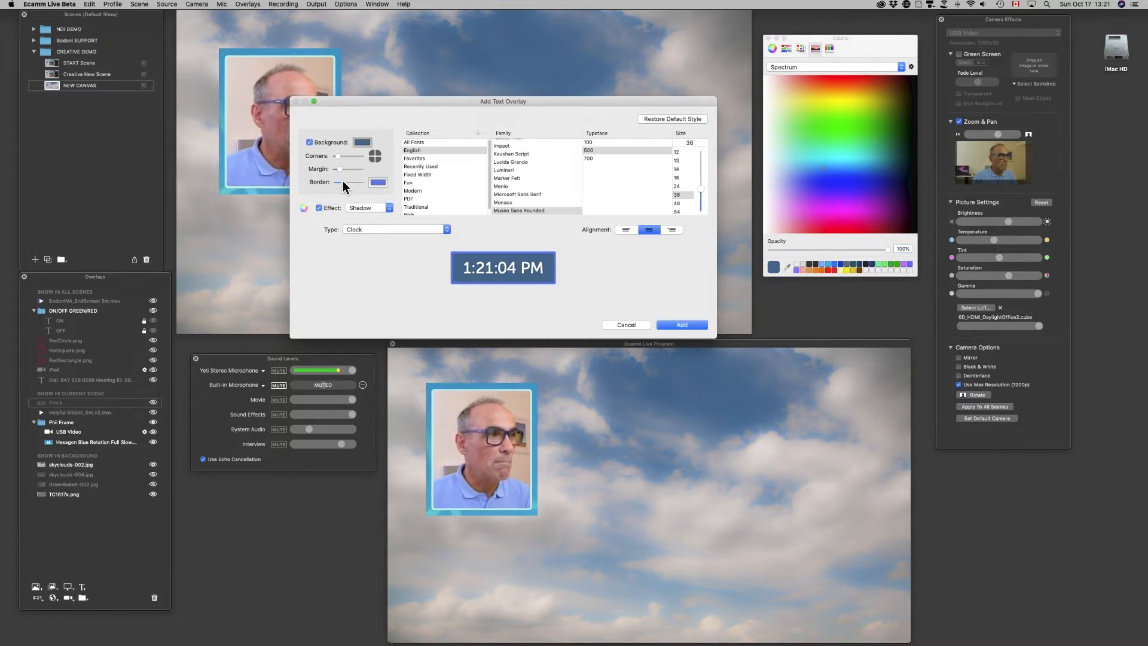
pyautogui.moveTo(340, 169); pyautogui.dragTo(342, 170)
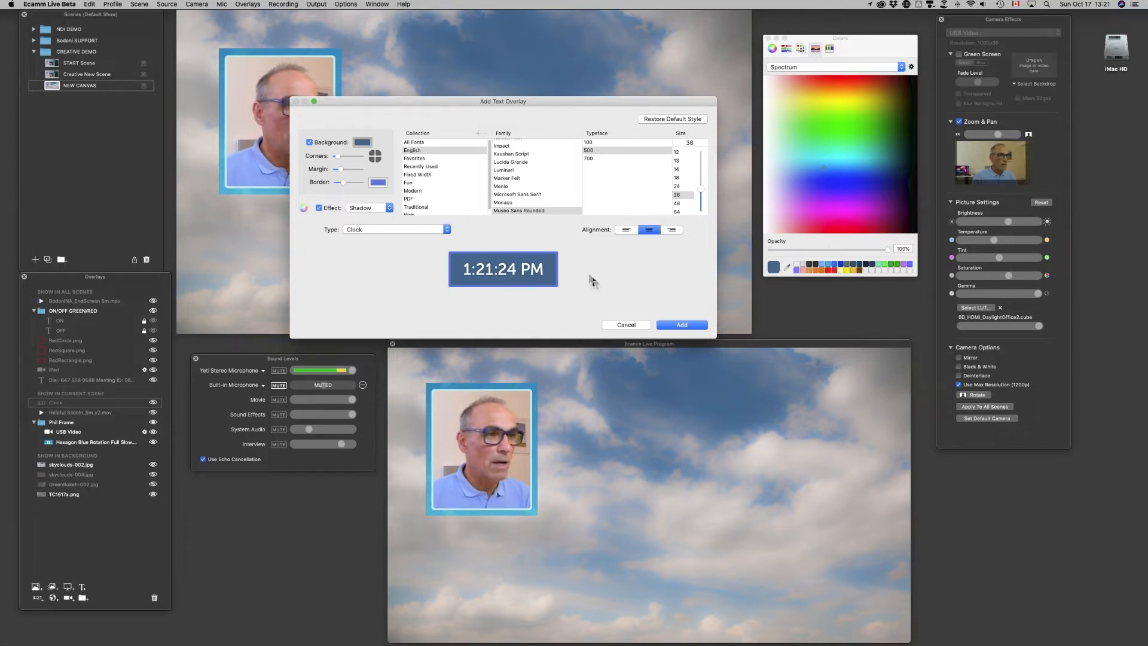
# Step: Add the clock overlay to the scene and place it, enlarged, in the upper sky beside the camera picture
pyautogui.click(681, 325)
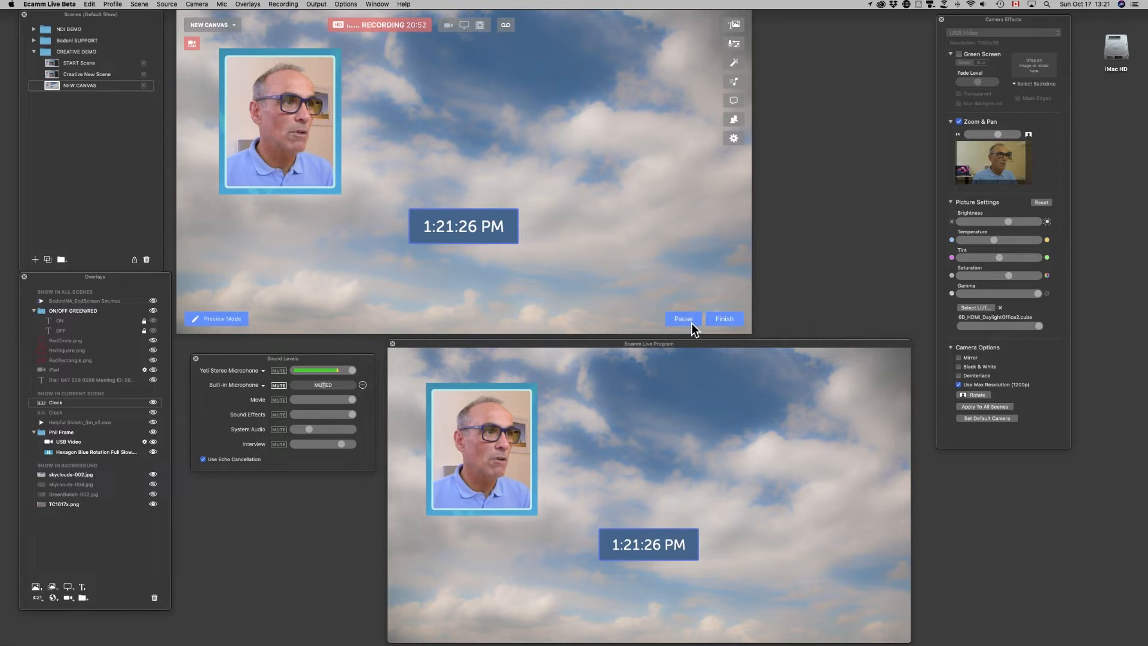
pyautogui.moveTo(489, 238); pyautogui.dragTo(558, 96)
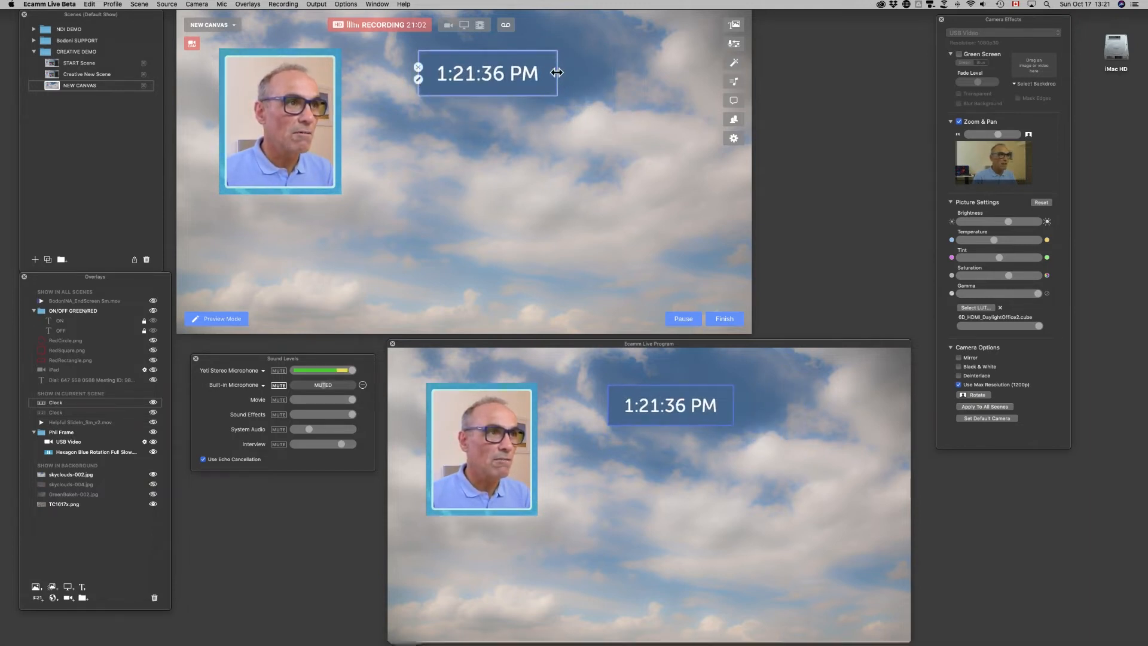
pyautogui.moveTo(557, 73); pyautogui.dragTo(502, 80)
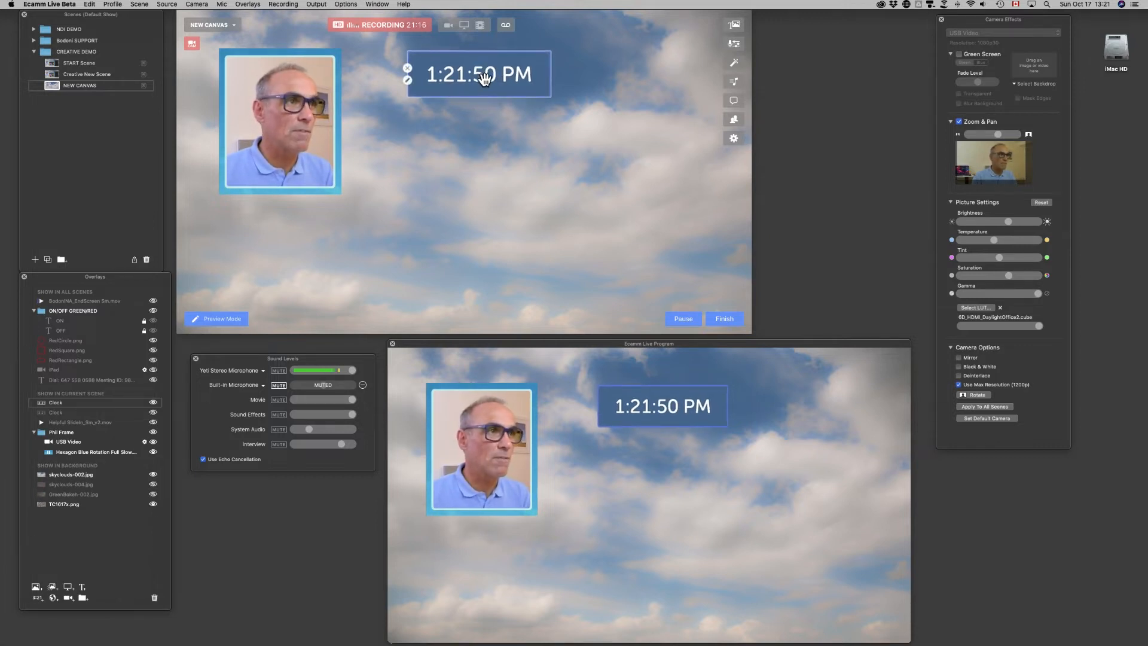
# Step: Reduce the margin around the clock text, save the overlay and reposition it beside the camera picture
pyautogui.doubleClick(486, 78)
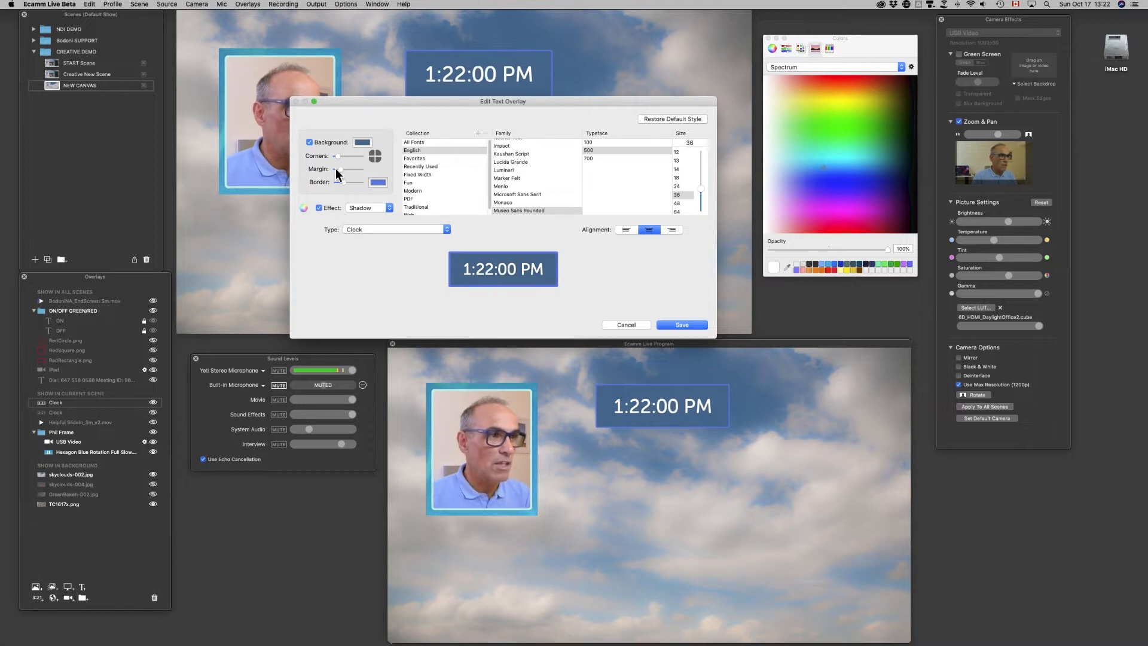
pyautogui.moveTo(339, 168); pyautogui.dragTo(337, 169)
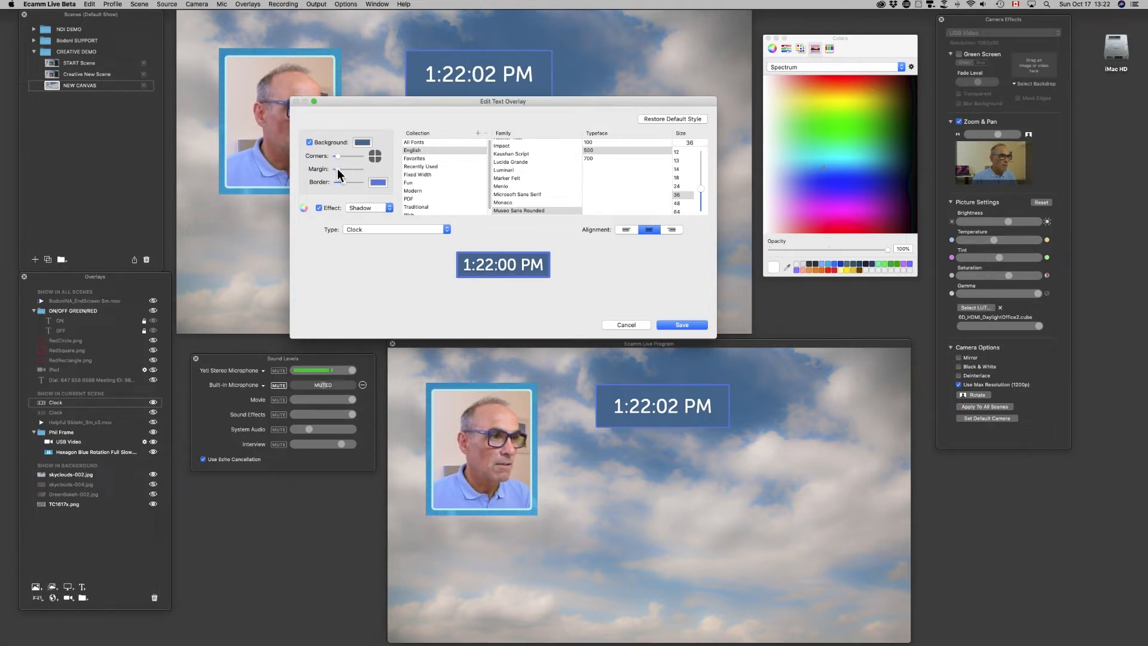
pyautogui.click(685, 326)
pyautogui.moveTo(481, 82)
pyautogui.mouseDown()
pyautogui.moveTo(451, 69)
pyautogui.moveTo(531, 92)
pyautogui.moveTo(498, 86)
pyautogui.mouseUp()
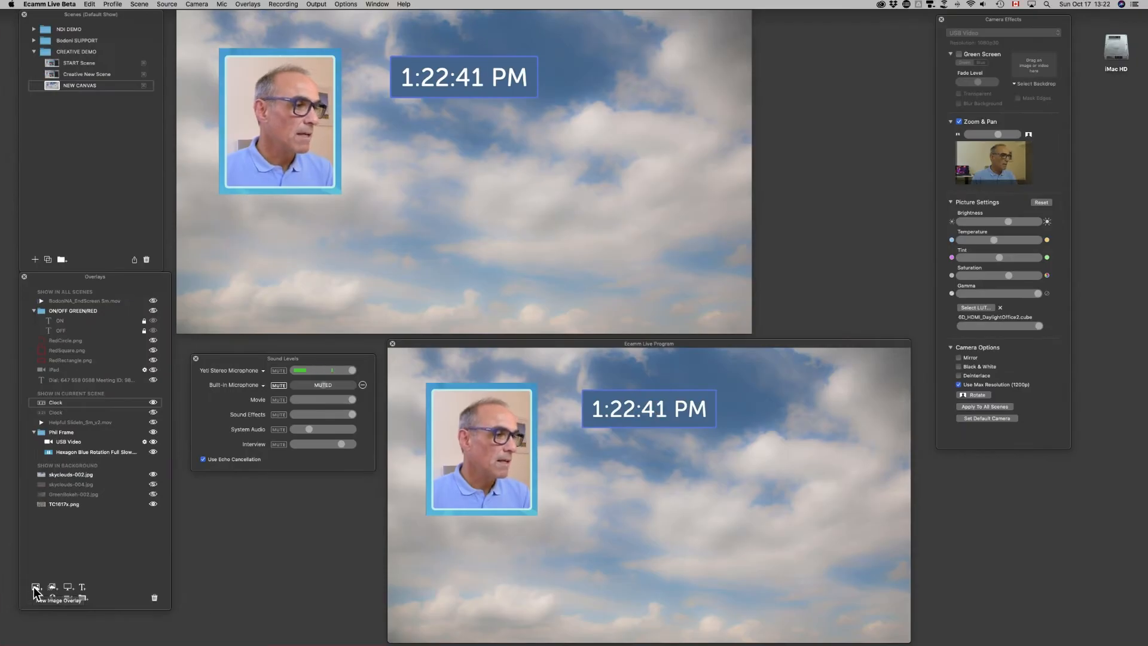
# Step: Add White.png from the Colours folder as an image overlay and place it just beneath the clock
pyautogui.click(36, 588)
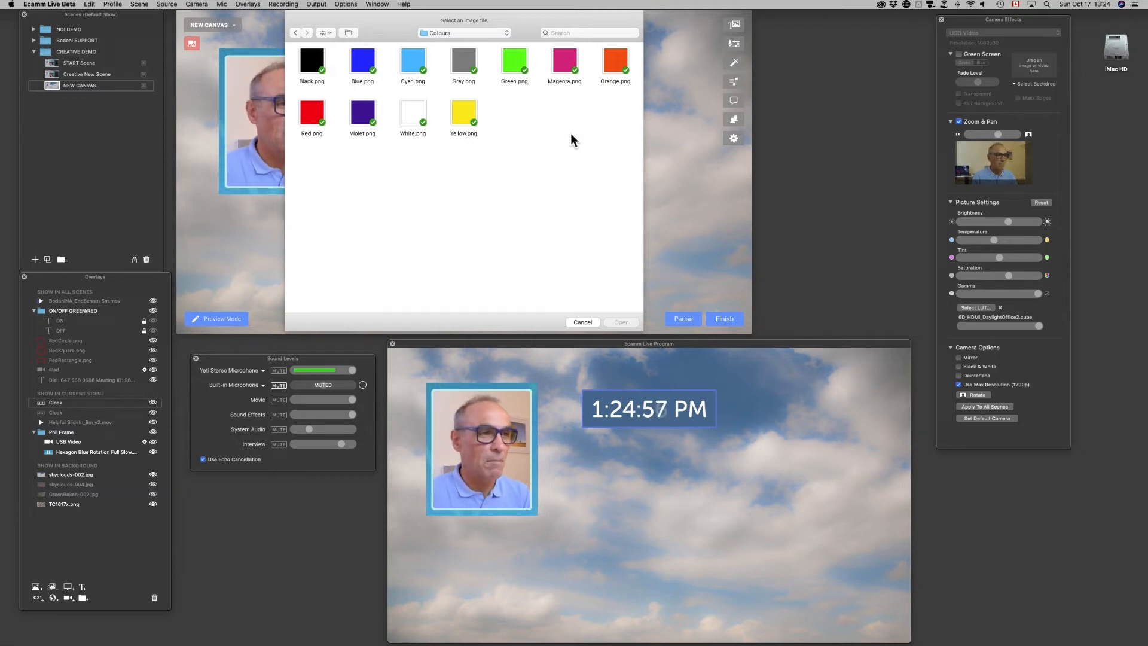
pyautogui.click(411, 109)
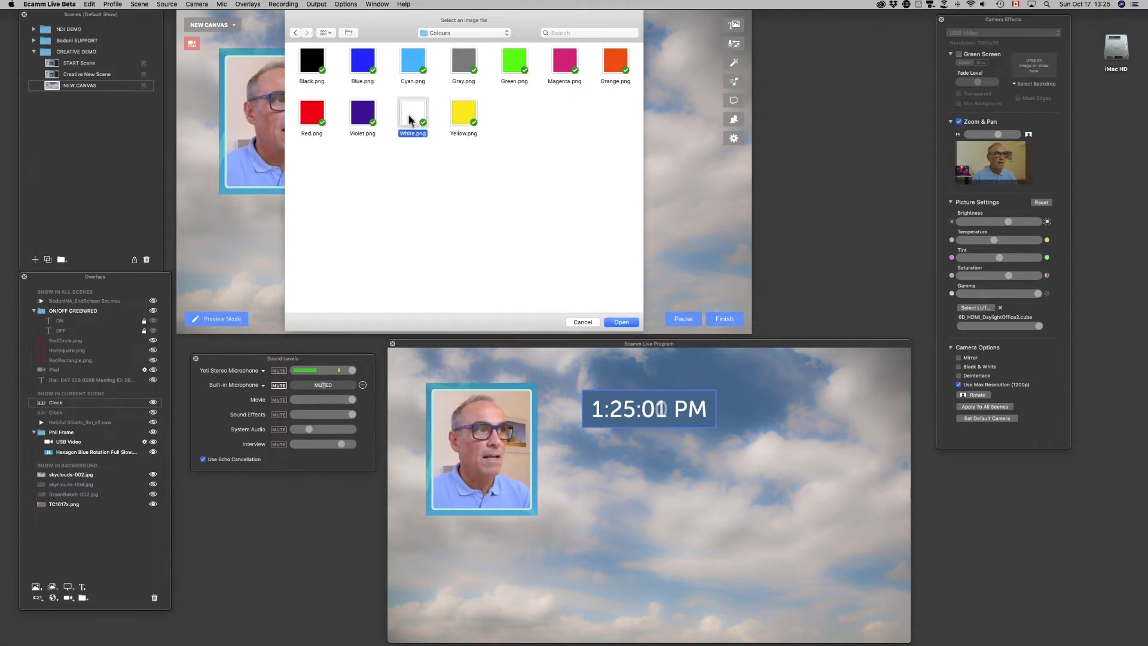
pyautogui.click(621, 322)
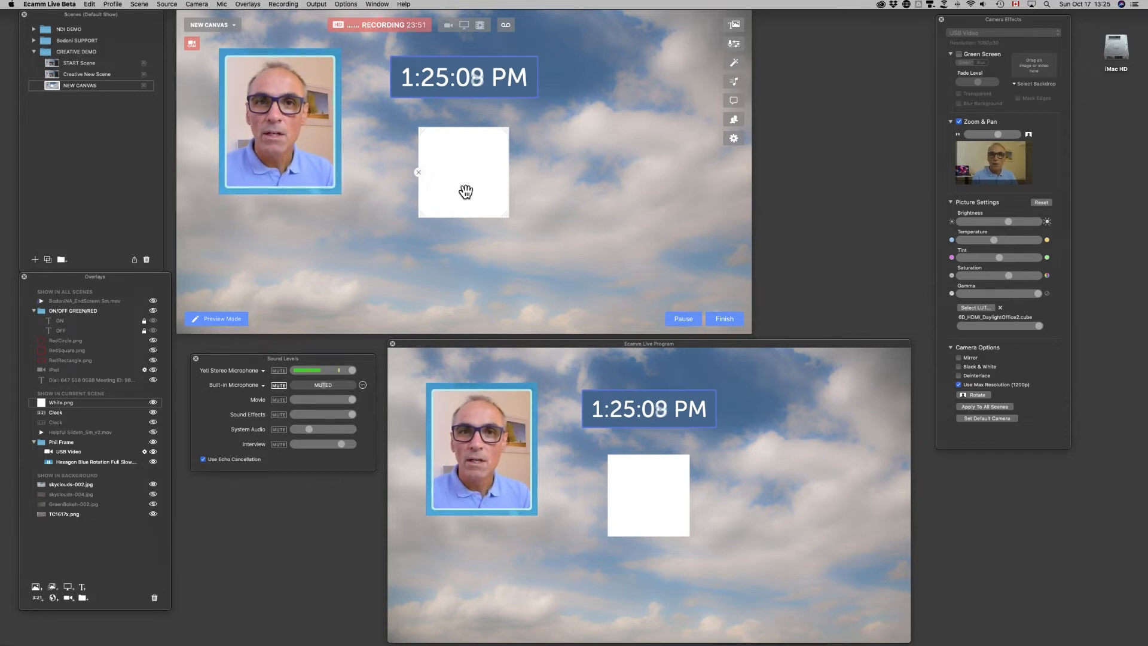
pyautogui.moveTo(466, 190)
pyautogui.mouseDown()
pyautogui.moveTo(469, 118)
pyautogui.moveTo(466, 173)
pyautogui.mouseUp()
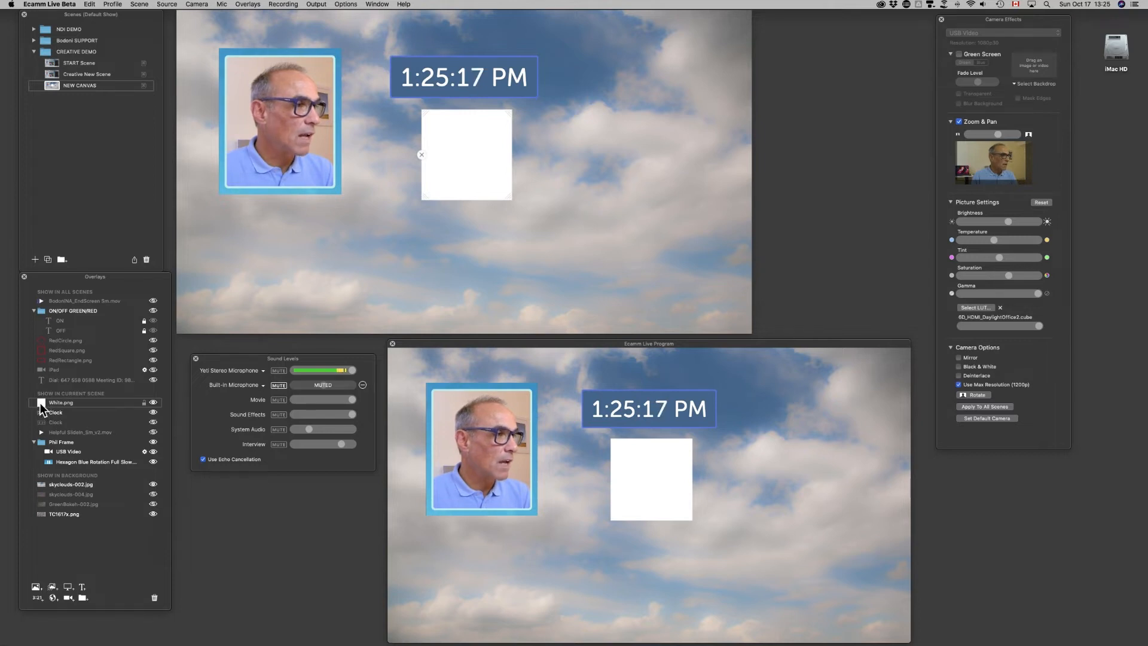
# Step: Move White.png below the visible Clock in the layer order and delete the unused hidden Clock overlay
pyautogui.moveTo(41, 400); pyautogui.dragTo(48, 418)
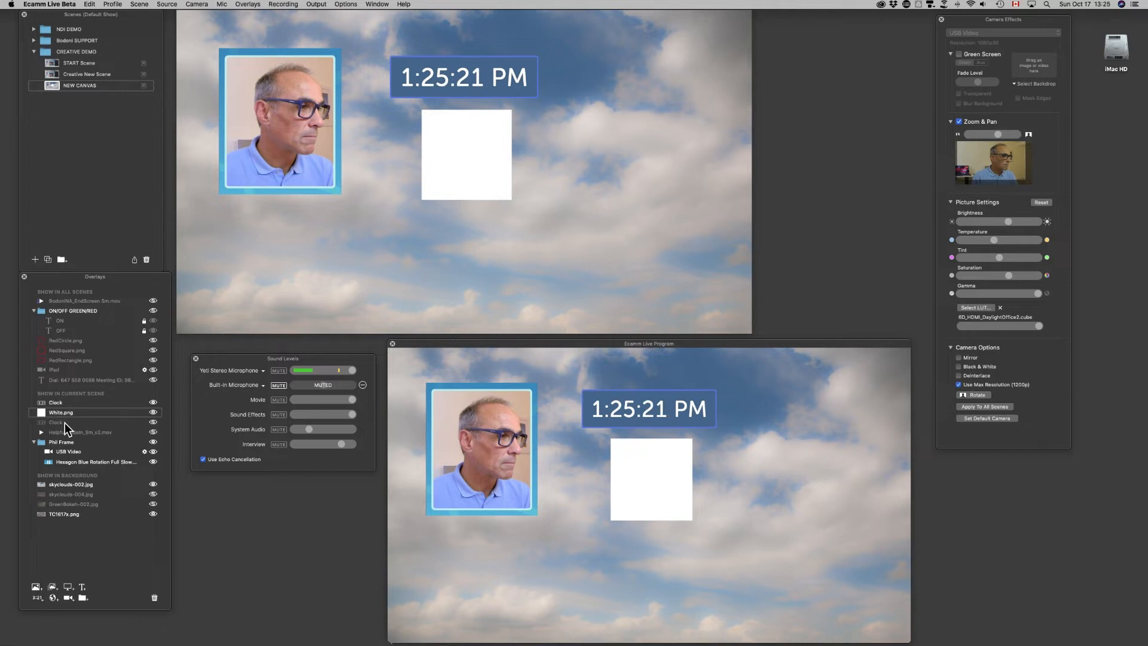
pyautogui.click(154, 597)
# Step: Position and resize the white overlay behind the clock so only a thin, even white border shows around it
pyautogui.moveTo(468, 171); pyautogui.dragTo(439, 113)
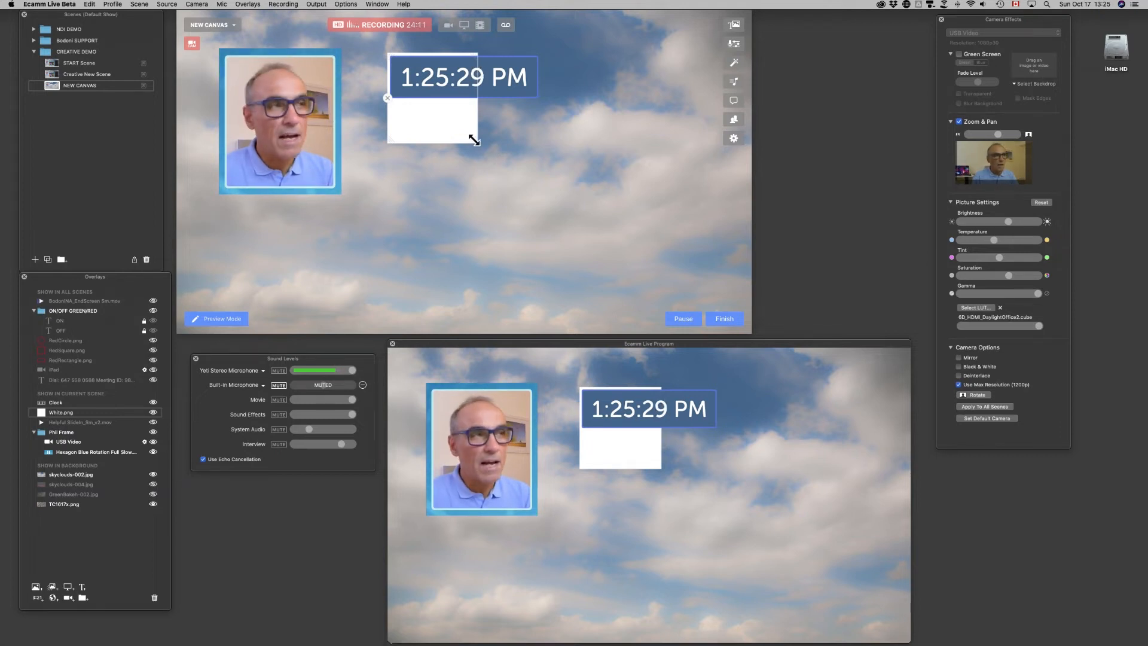
pyautogui.moveTo(473, 140); pyautogui.dragTo(538, 178)
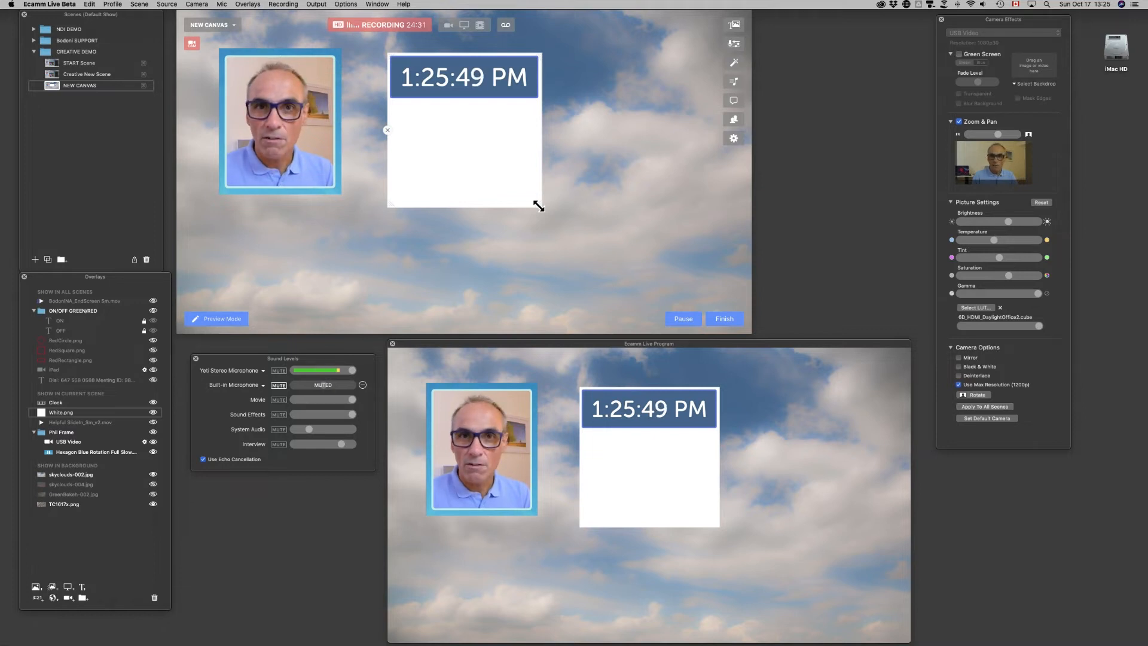
pyautogui.moveTo(538, 206); pyautogui.dragTo(543, 101)
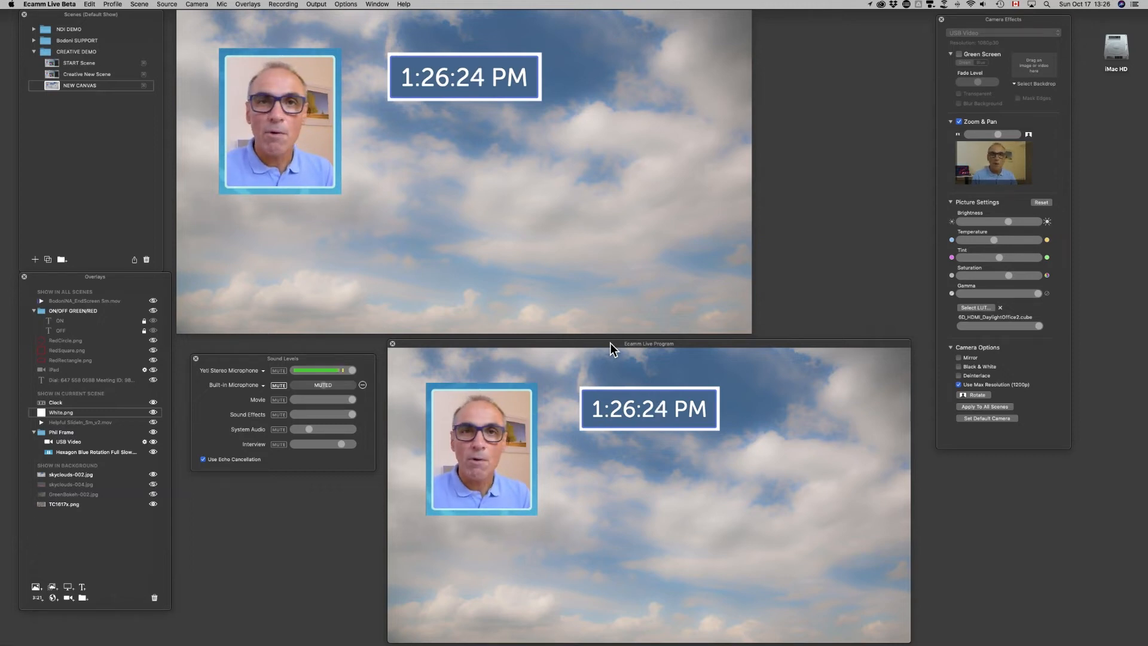
pyautogui.click(378, 5)
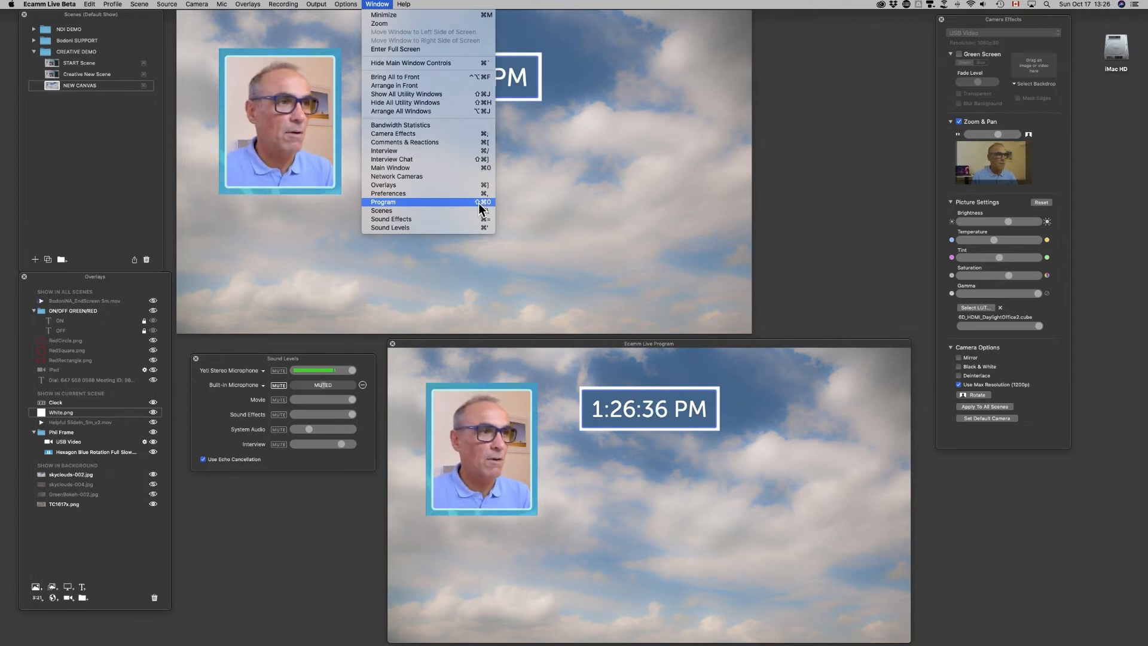
pyautogui.click(692, 344)
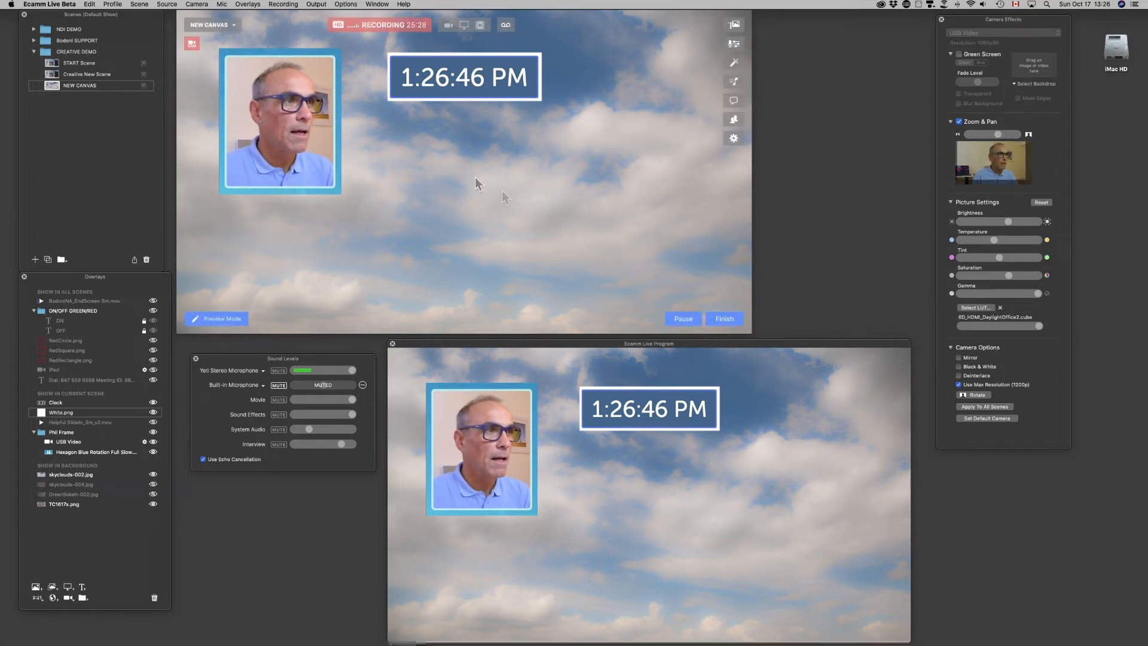
# Step: Change the clock's border to a light blue matching the camera frame, using the Spectrum palette, and save the overlay
pyautogui.doubleClick(465, 77)
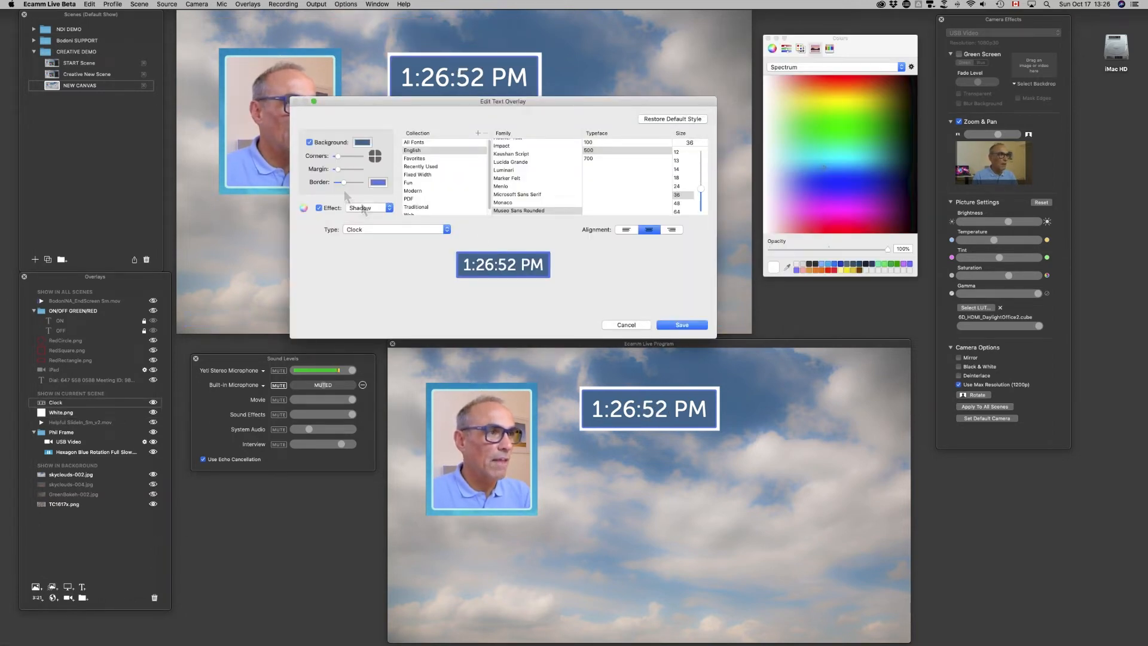
pyautogui.click(376, 183)
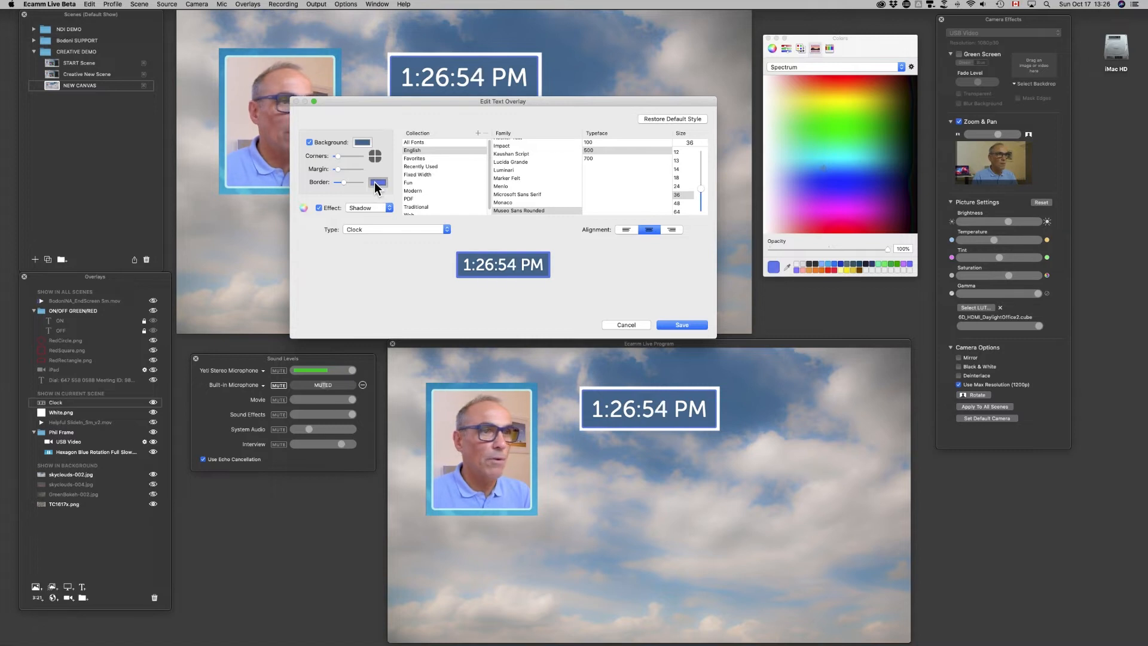
pyautogui.click(852, 161)
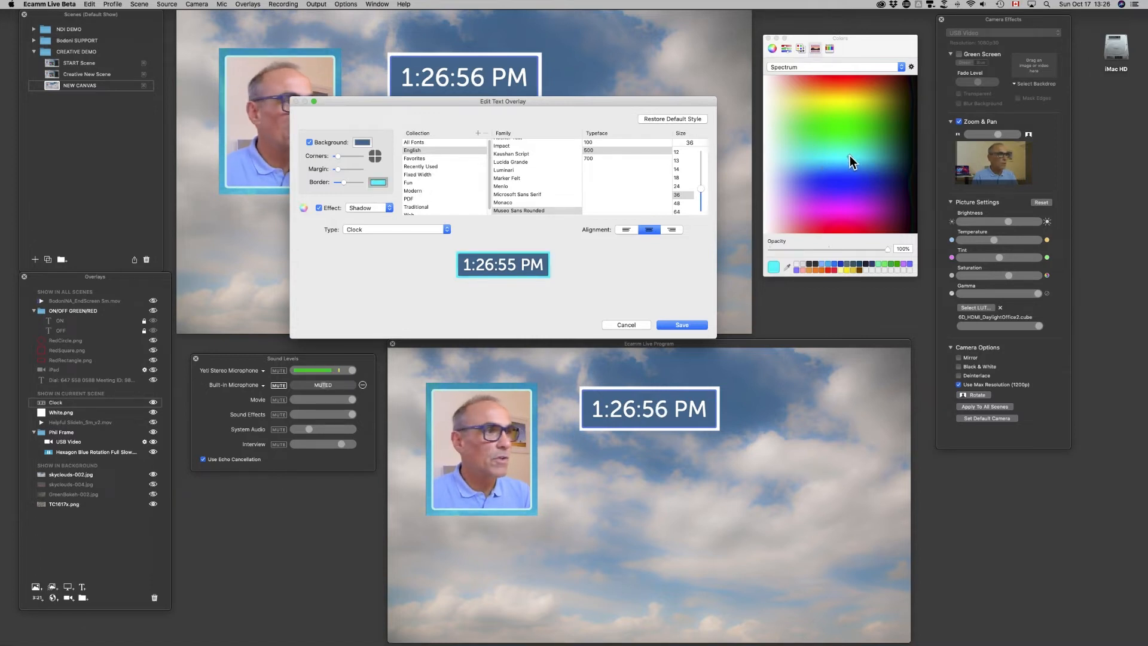
pyautogui.click(830, 163)
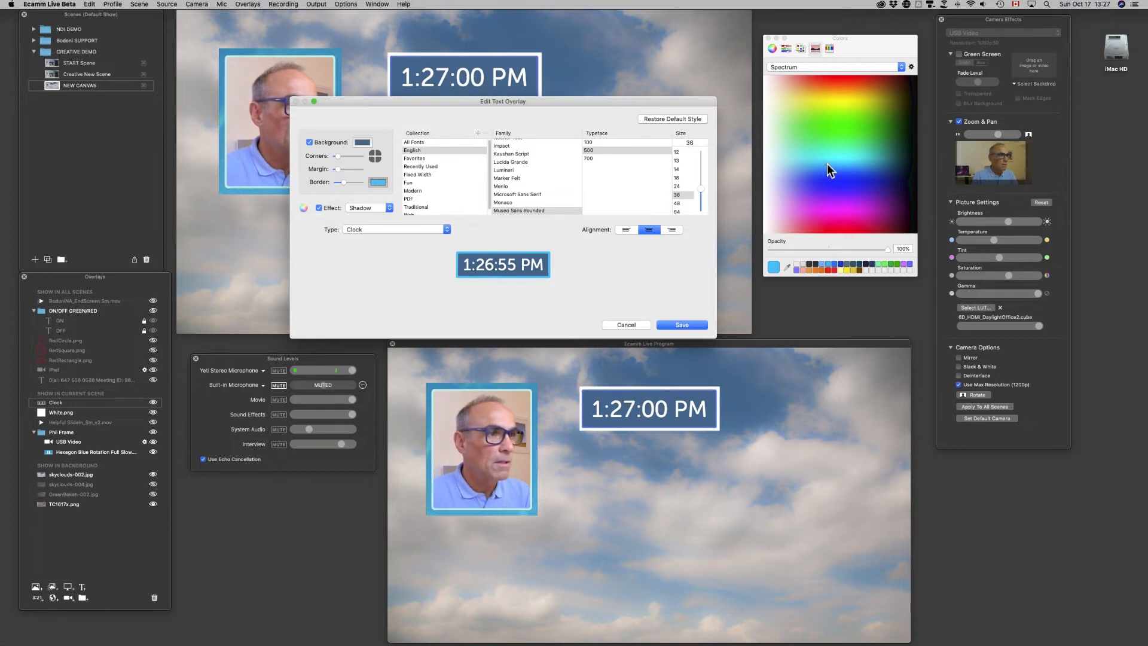
pyautogui.click(801, 164)
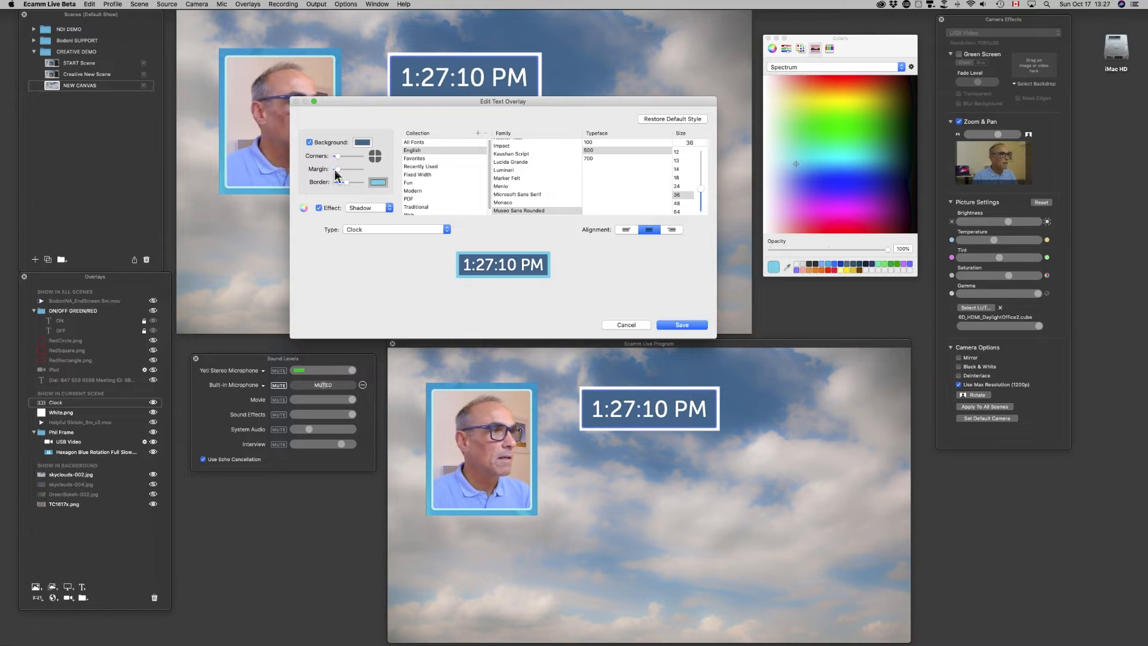
pyautogui.click(682, 325)
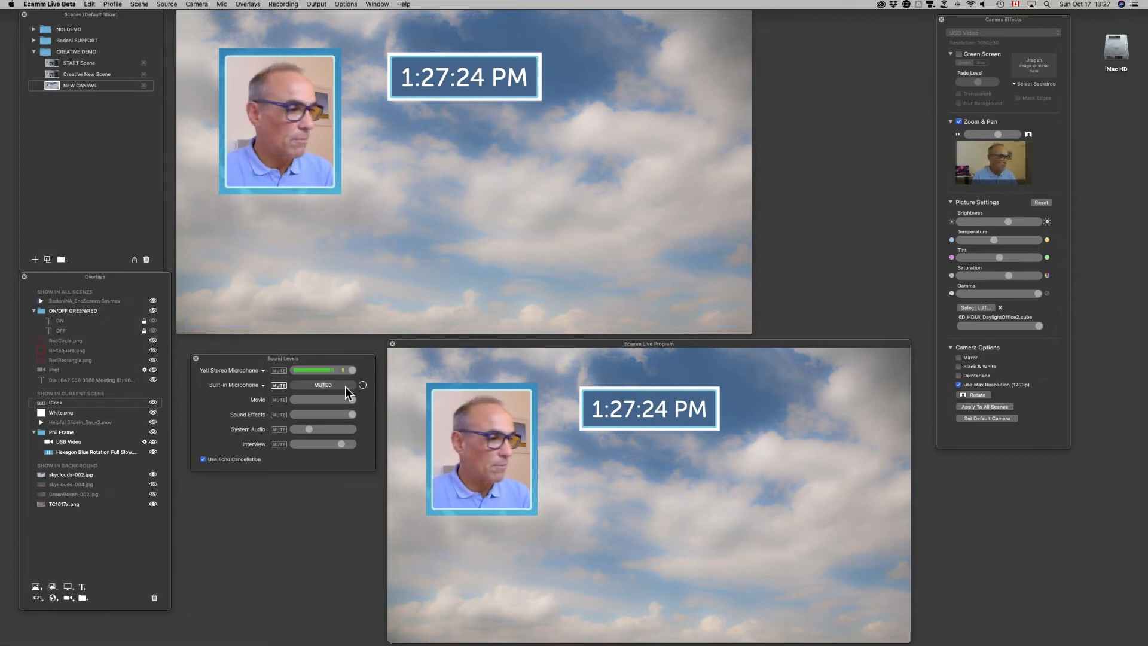
# Step: Add Black.png from the Colours folder as an image overlay and move it below White.png in the layer order
pyautogui.click(35, 588)
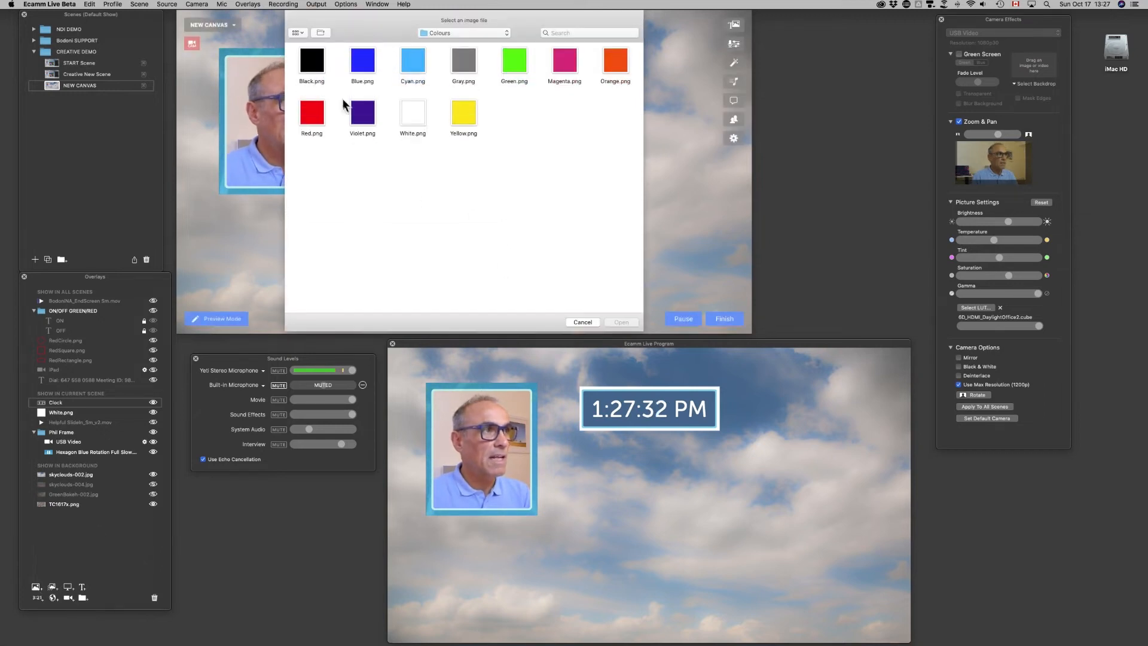
pyautogui.click(312, 62)
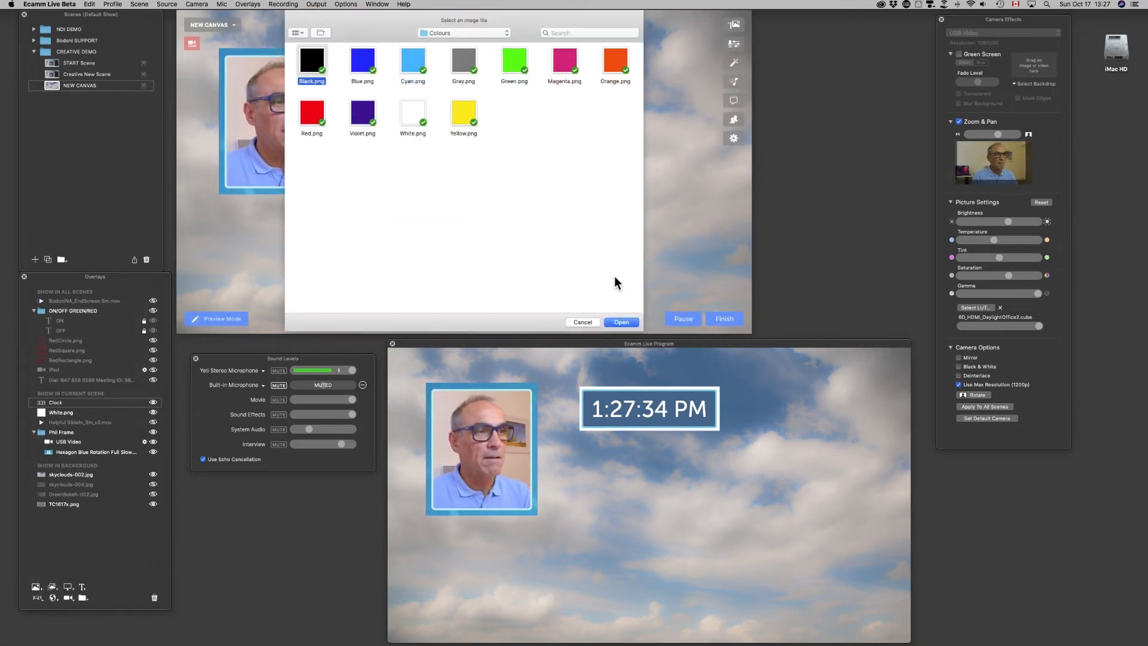
pyautogui.click(622, 322)
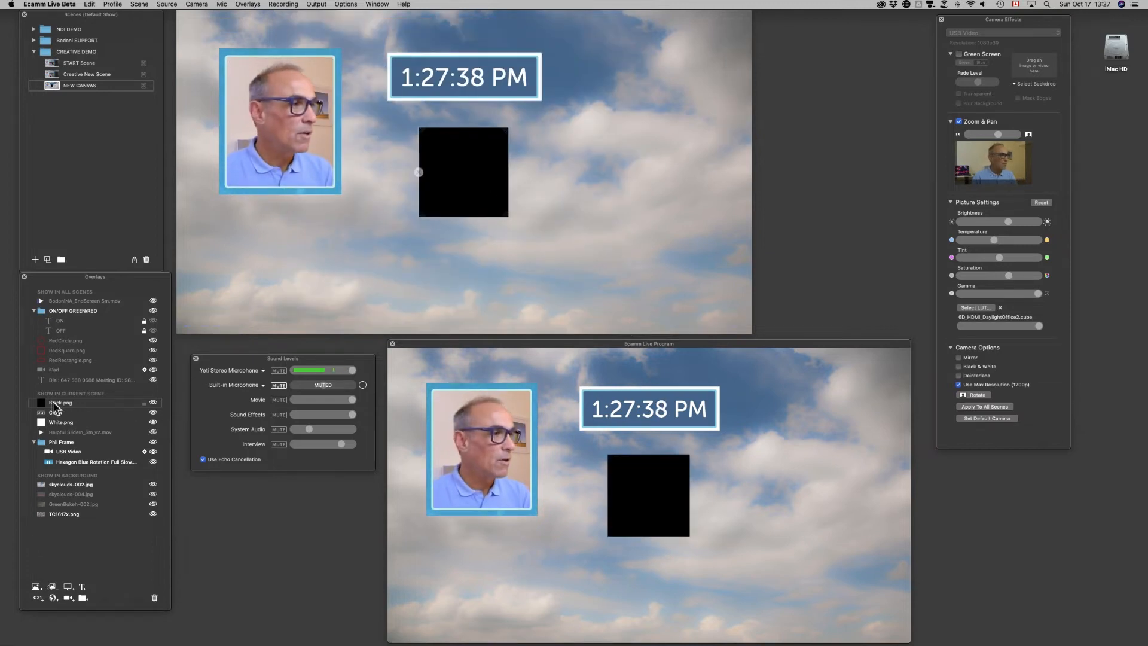
pyautogui.moveTo(41, 402); pyautogui.dragTo(48, 429)
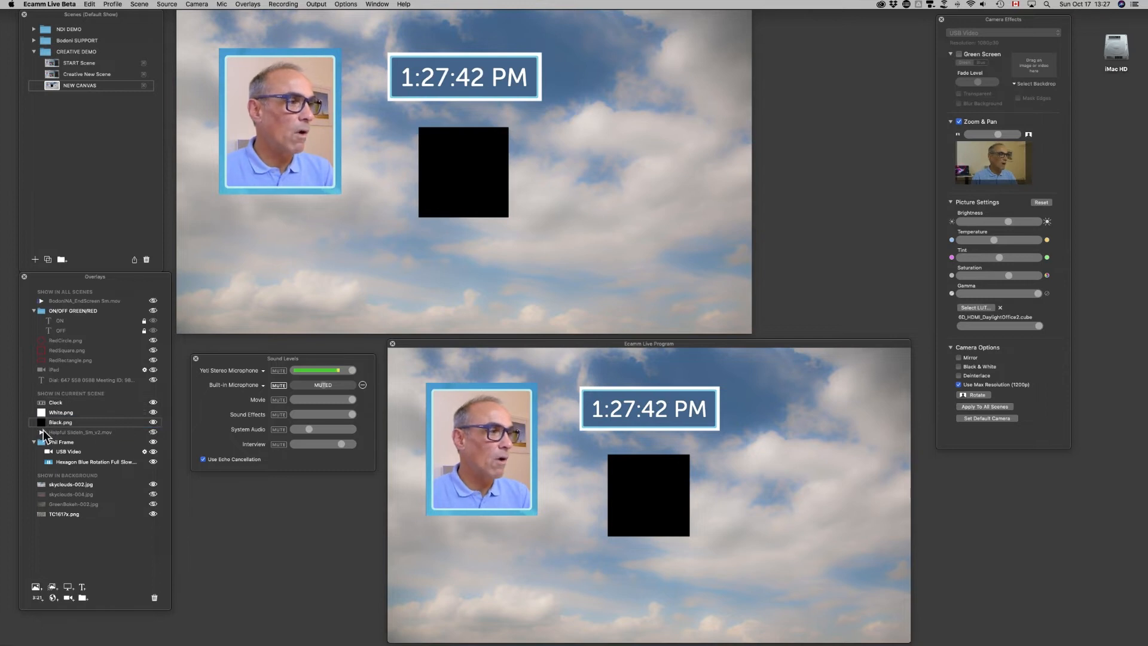
# Step: Move the black overlay behind the clock, offset slightly to one side, and resize it to a shallow rectangle about the clock's width
pyautogui.moveTo(454, 178); pyautogui.dragTo(421, 107)
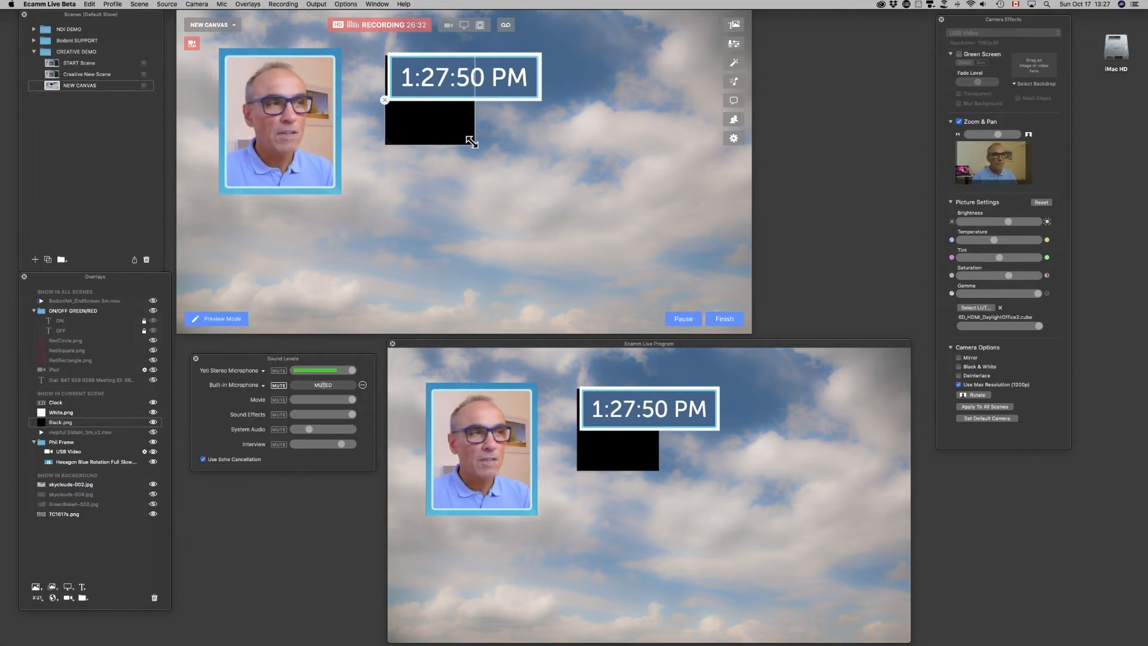
pyautogui.moveTo(471, 141); pyautogui.dragTo(537, 200)
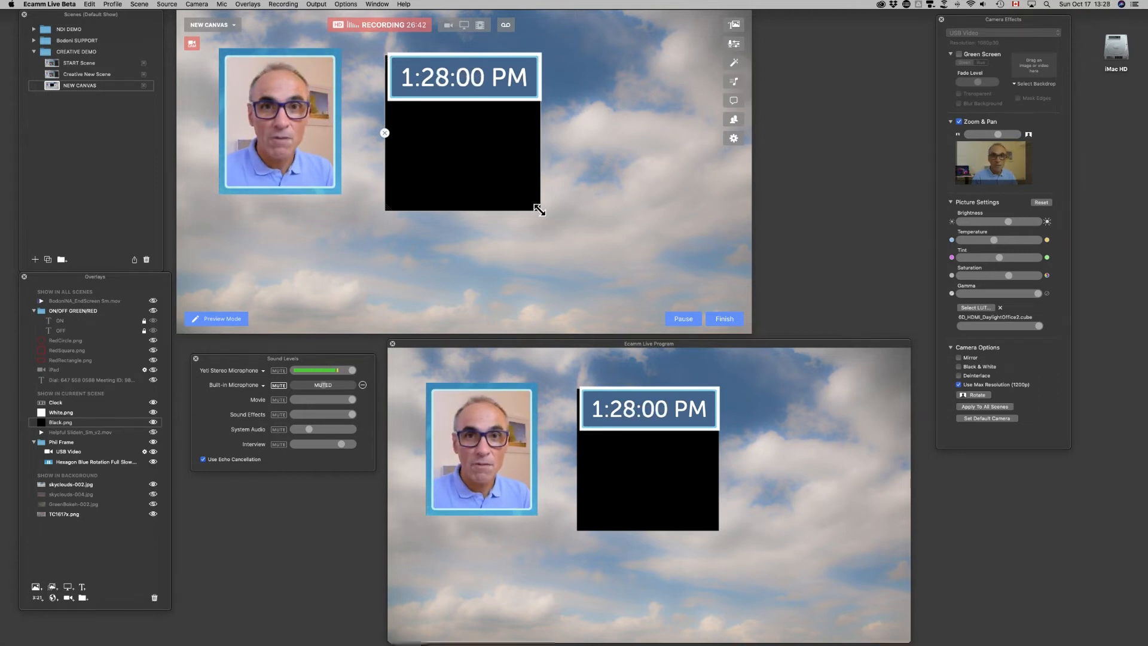
pyautogui.moveTo(539, 211); pyautogui.dragTo(537, 111)
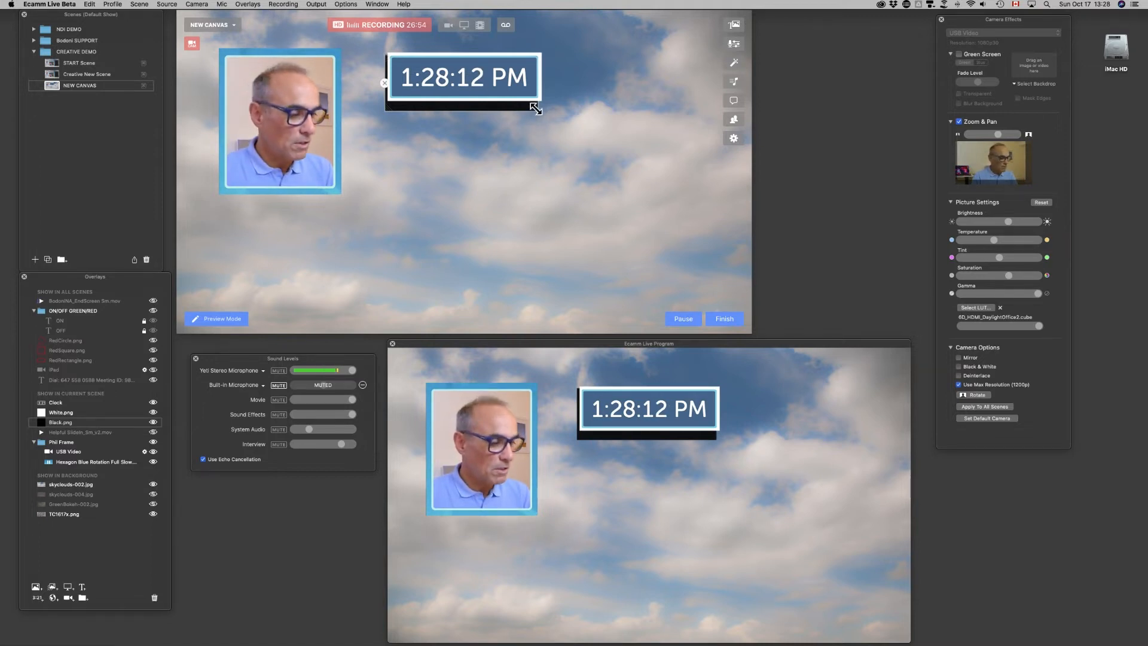
# Step: Make the black overlay taller below the clock and adjust its opacity until it is slightly transparent
pyautogui.moveTo(535, 108); pyautogui.dragTo(538, 151)
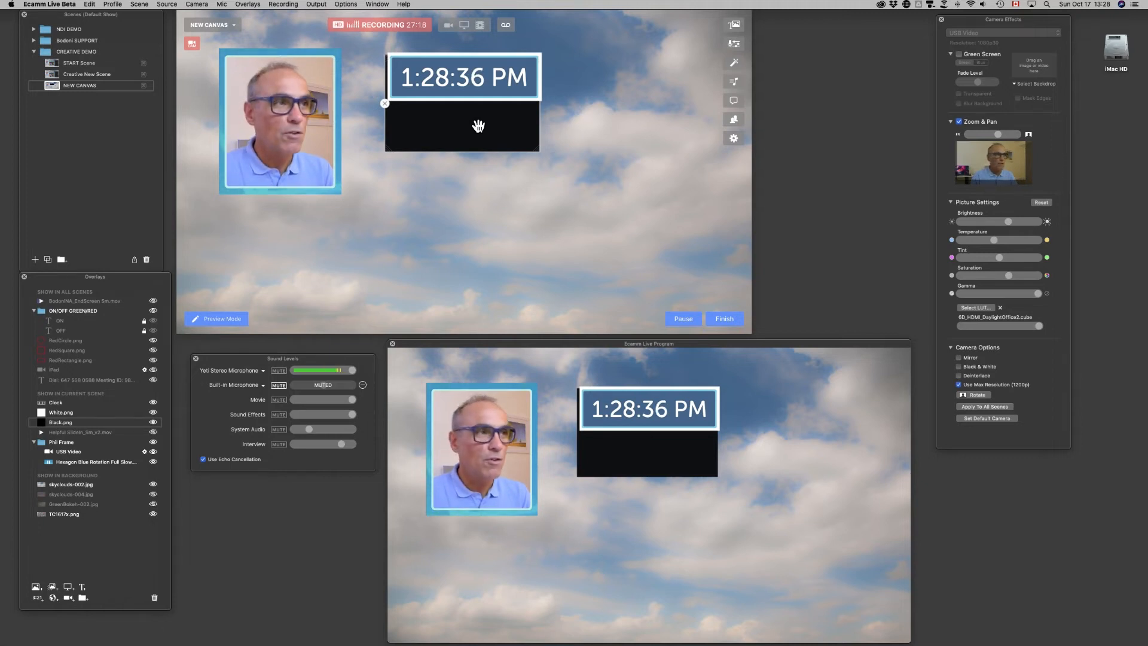
pyautogui.scroll(-5, 478, 126)
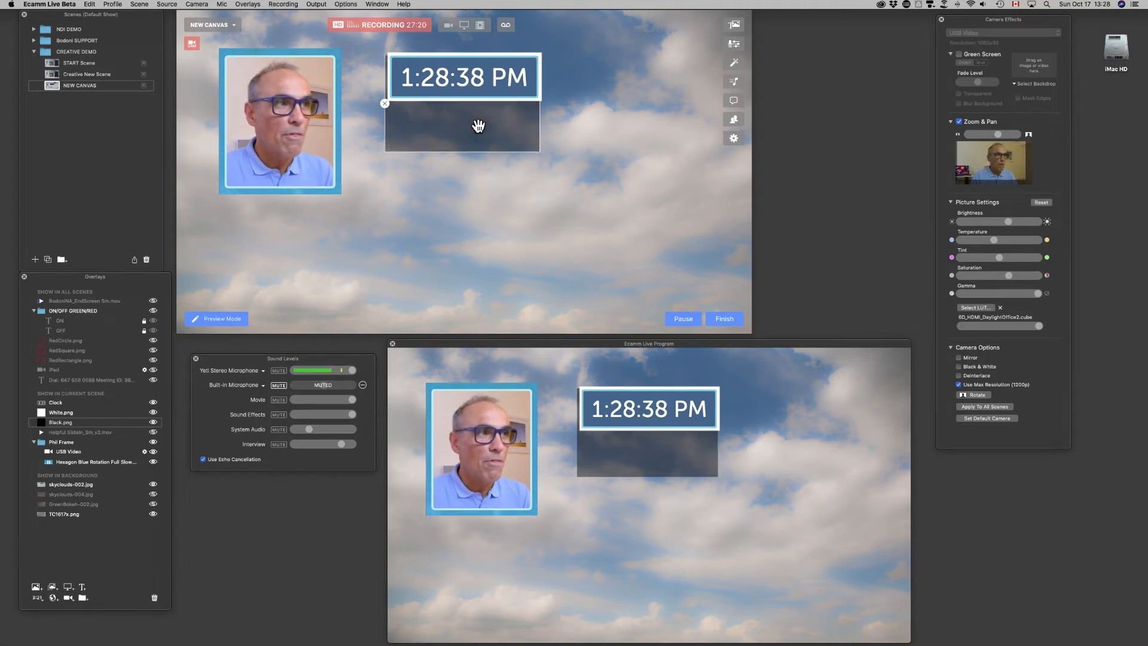
pyautogui.scroll(5, 479, 126)
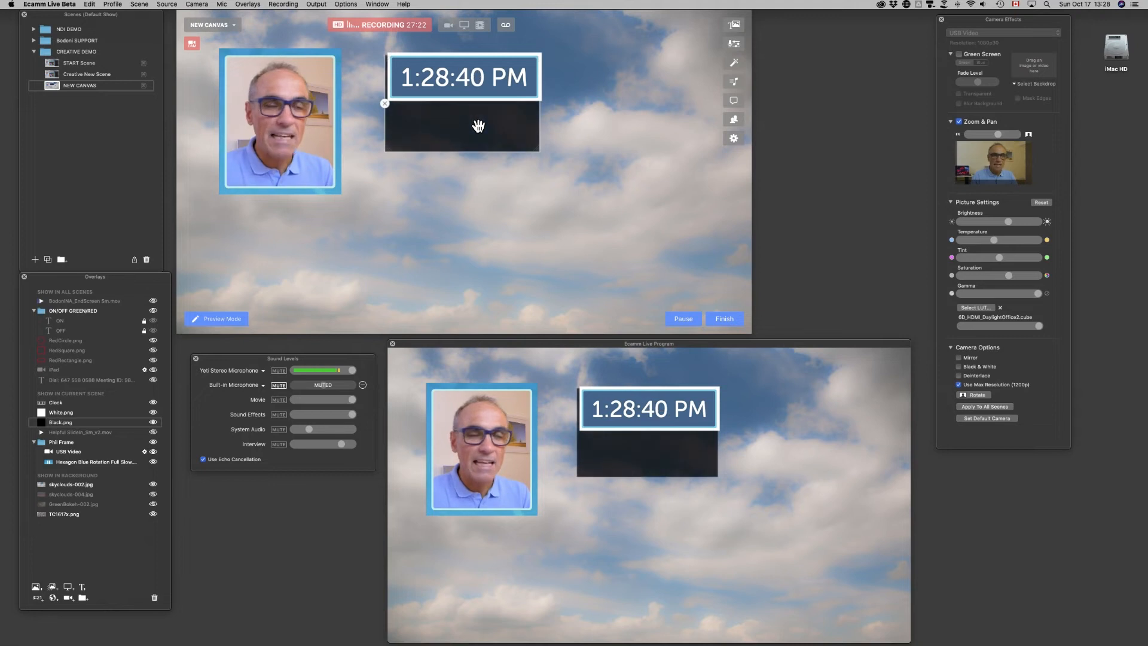
pyautogui.scroll(-3, 478, 126)
pyautogui.scroll(3, 479, 126)
pyautogui.scroll(-3, 478, 126)
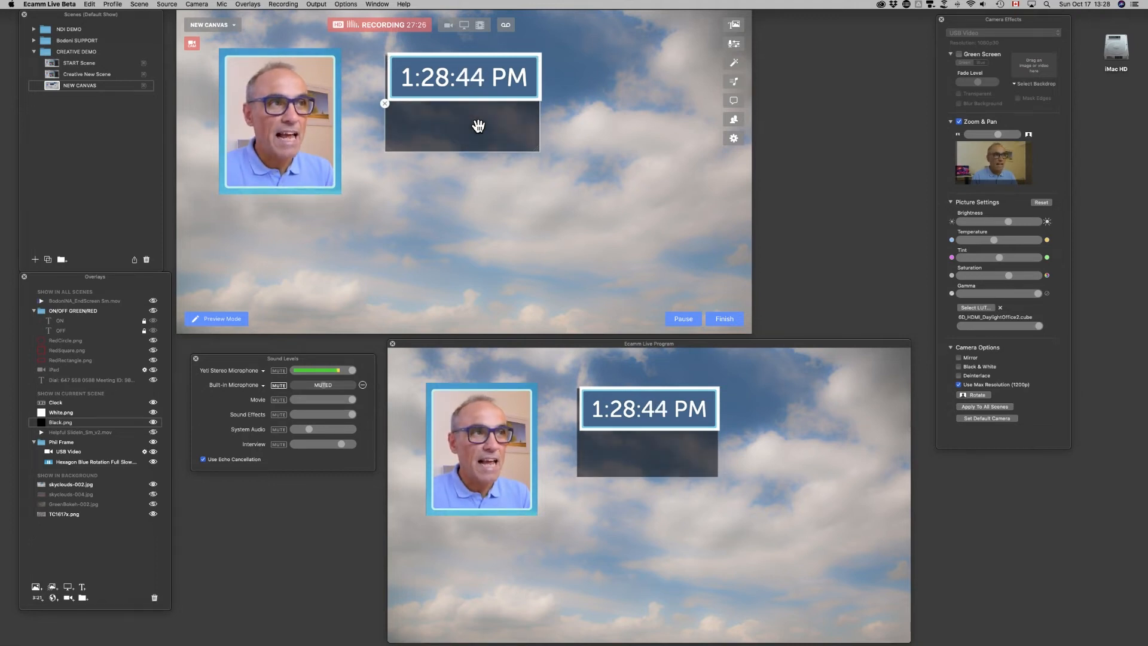
pyautogui.scroll(3, 479, 126)
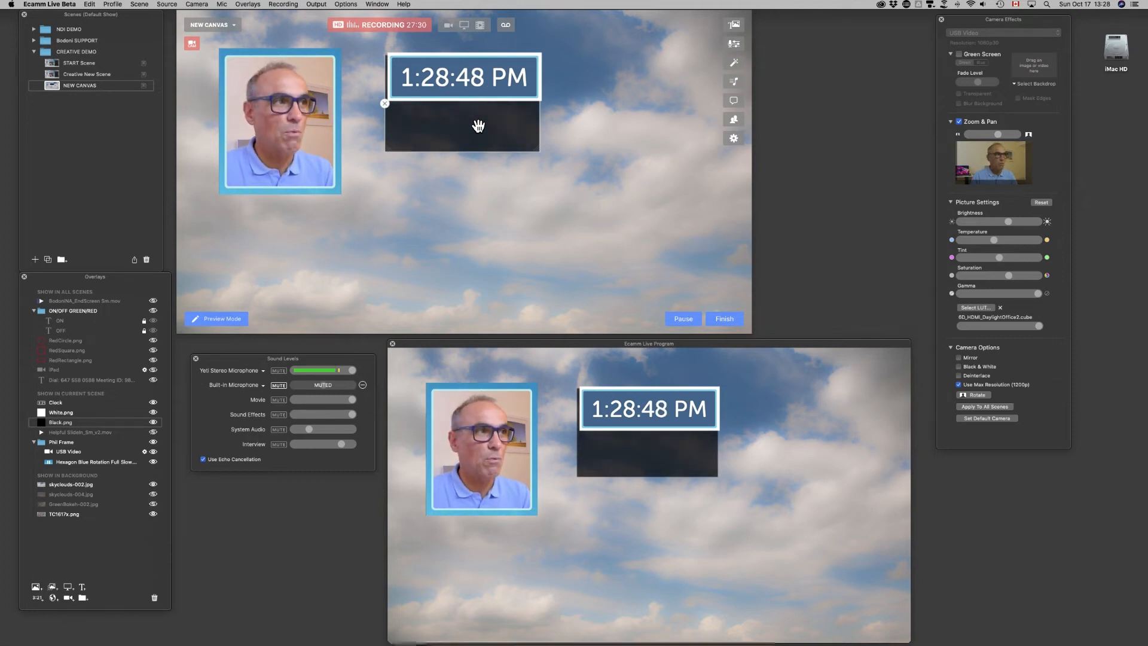
pyautogui.scroll(-1, 478, 126)
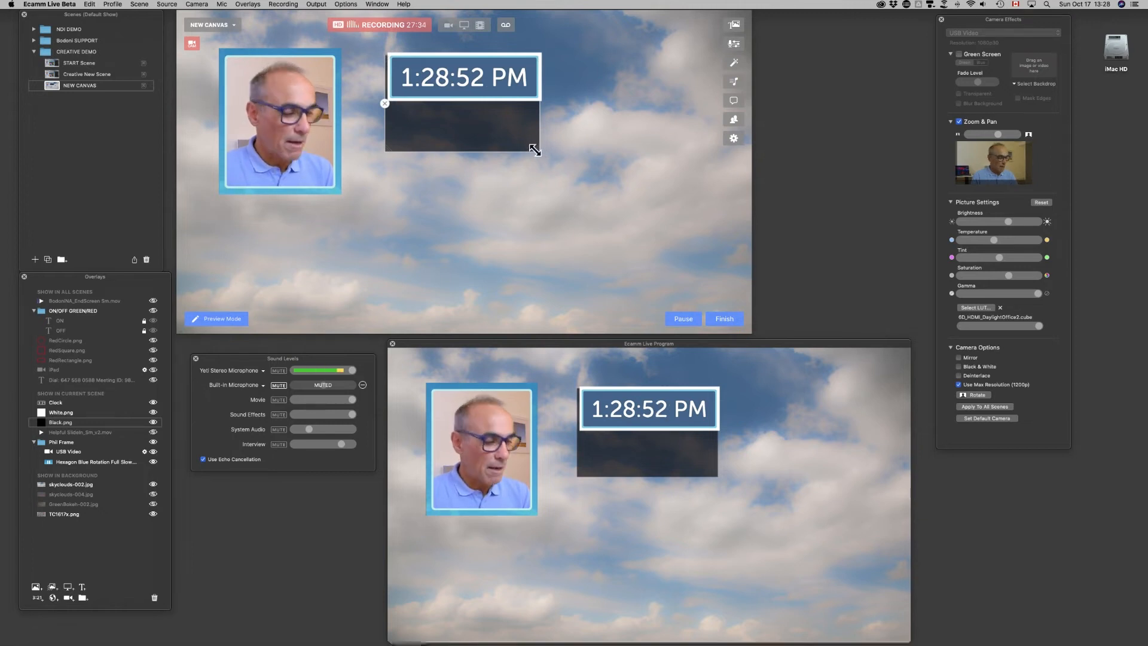
# Step: Reduce the black overlay's height so only a thin drop shadow shows along the clock's lower and side edges
pyautogui.moveTo(534, 150); pyautogui.dragTo(535, 103)
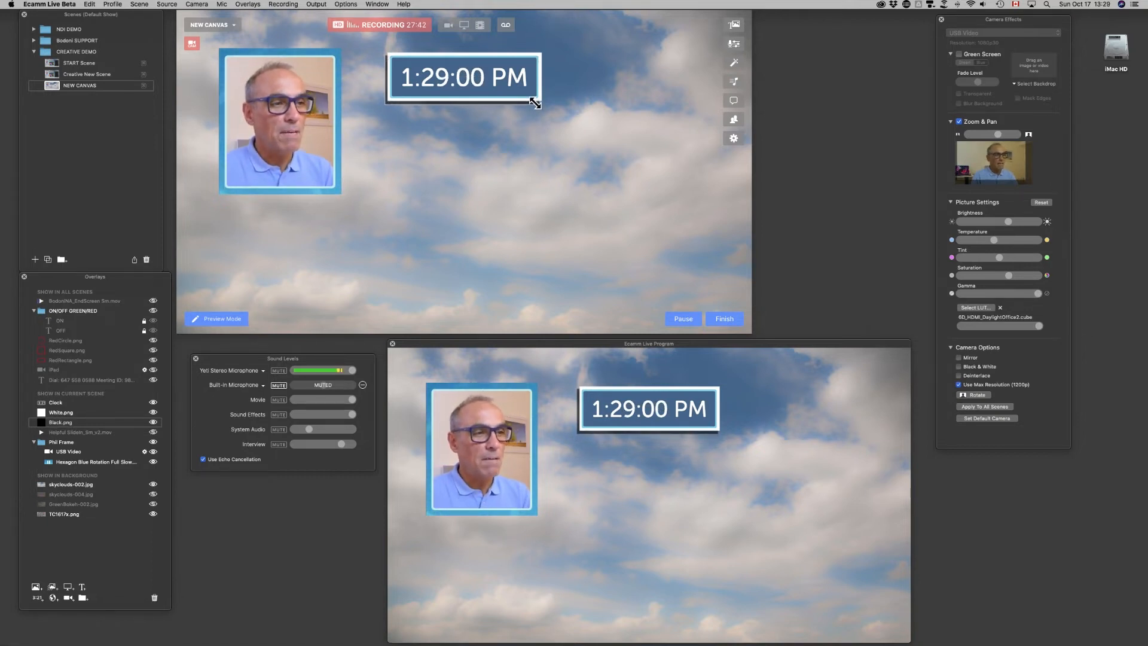
pyautogui.moveTo(534, 106); pyautogui.dragTo(535, 126)
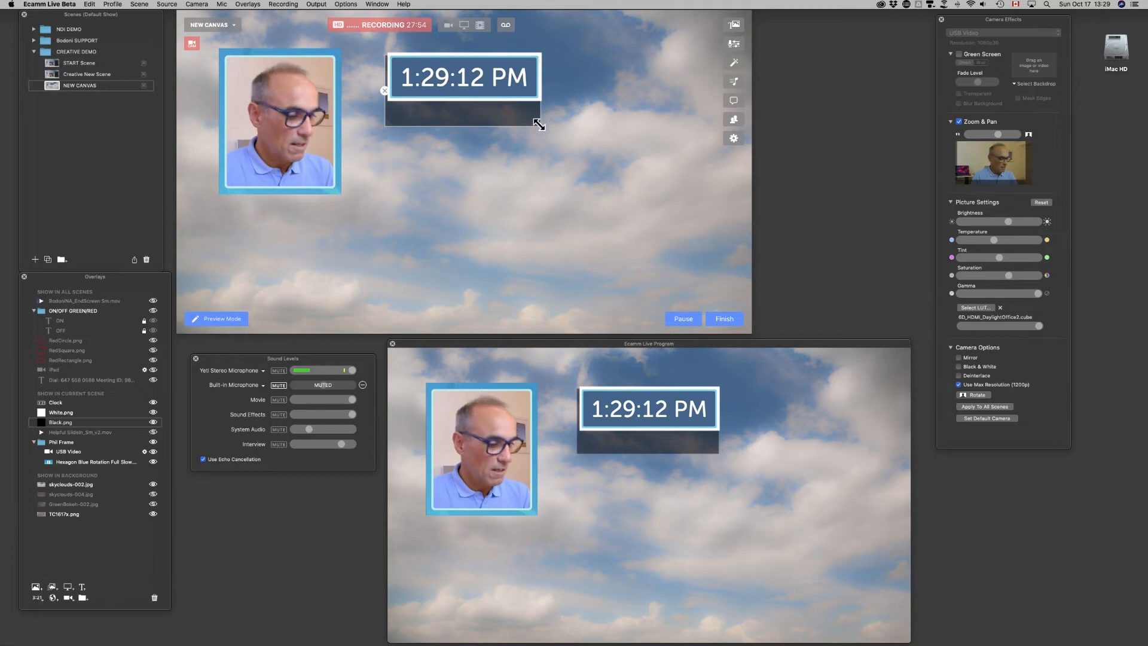
pyautogui.moveTo(539, 125); pyautogui.dragTo(539, 120)
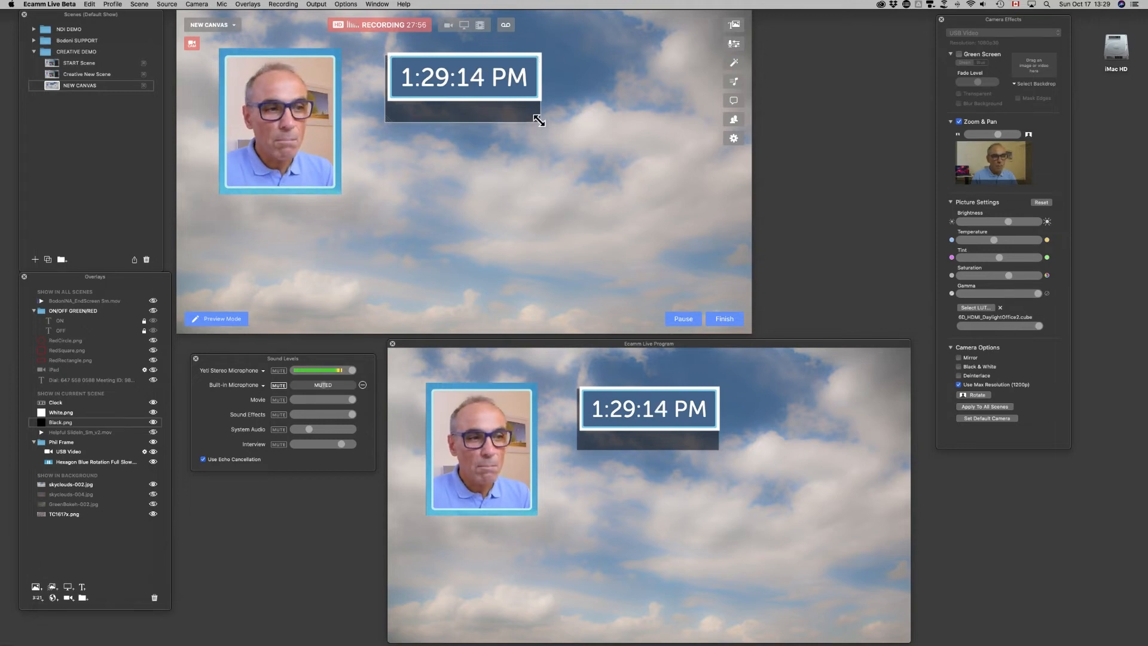
pyautogui.moveTo(539, 121); pyautogui.dragTo(539, 103)
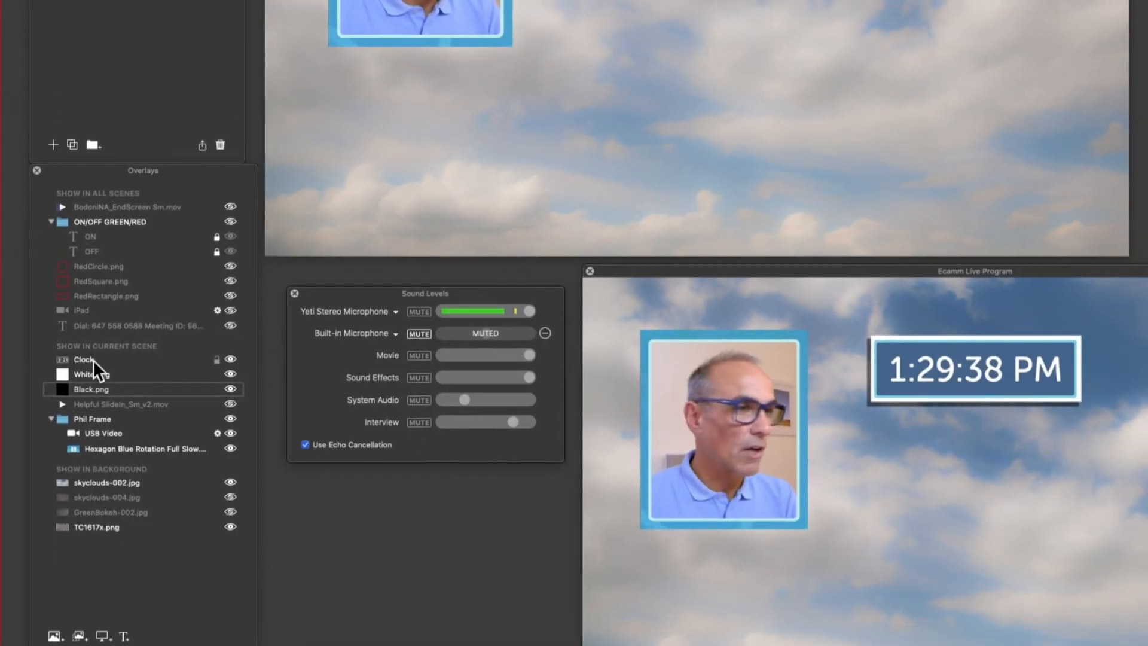
# Step: Hide and show the Clock, White.png and Black.png overlays one at a time to examine what each layer contributes
pyautogui.click(230, 358)
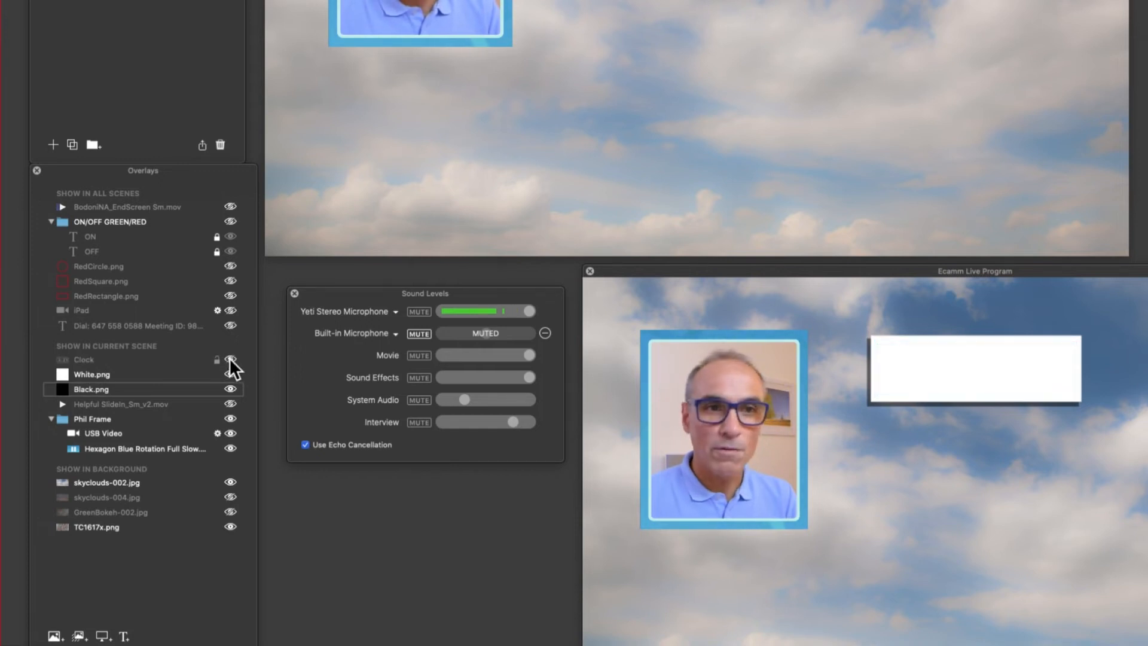
pyautogui.click(230, 359)
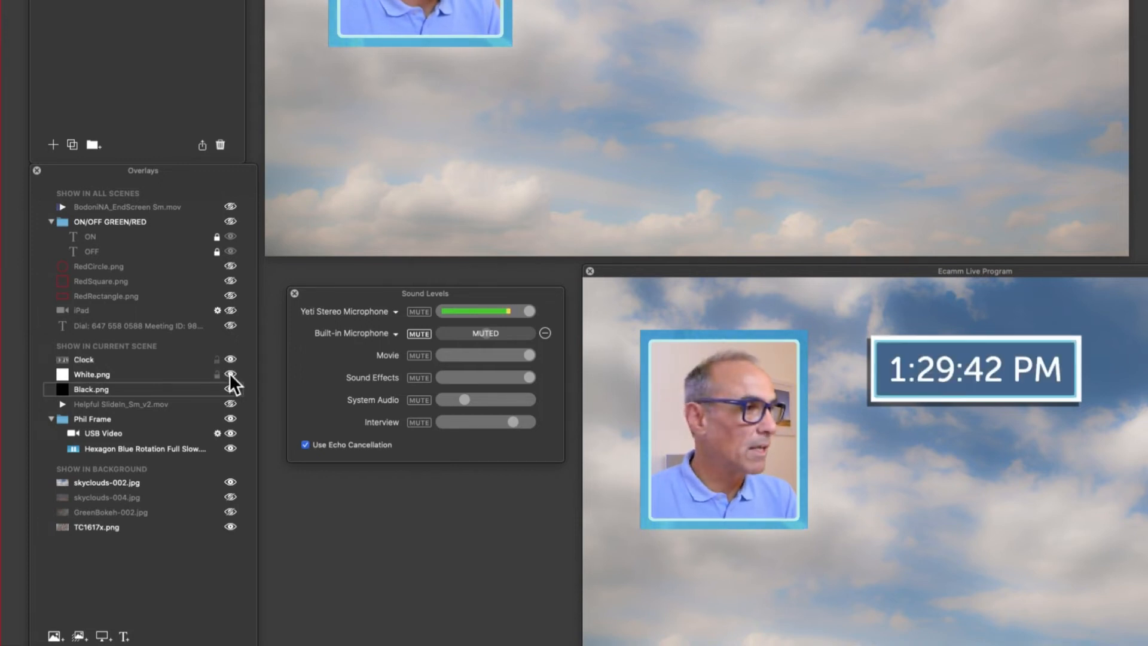
pyautogui.click(230, 373)
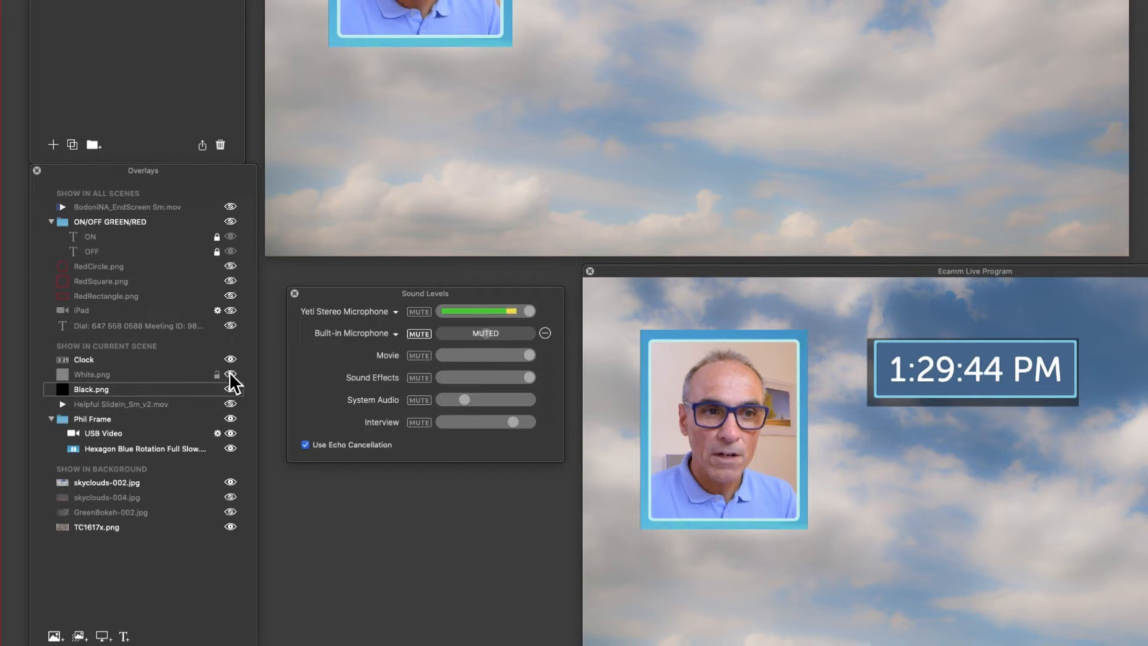
pyautogui.click(229, 373)
pyautogui.click(231, 388)
pyautogui.click(231, 388)
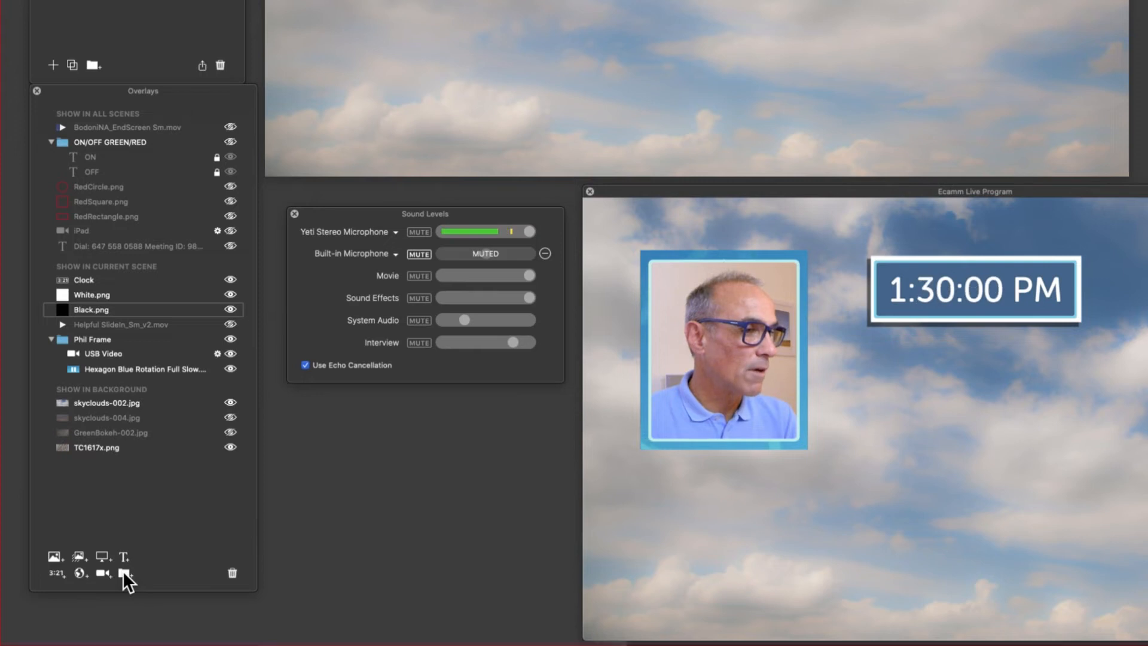
# Step: Create a new overlay group in the current scene and put Clock, White.png and Black.png into it in that order
pyautogui.click(126, 573)
pyautogui.press('Return')
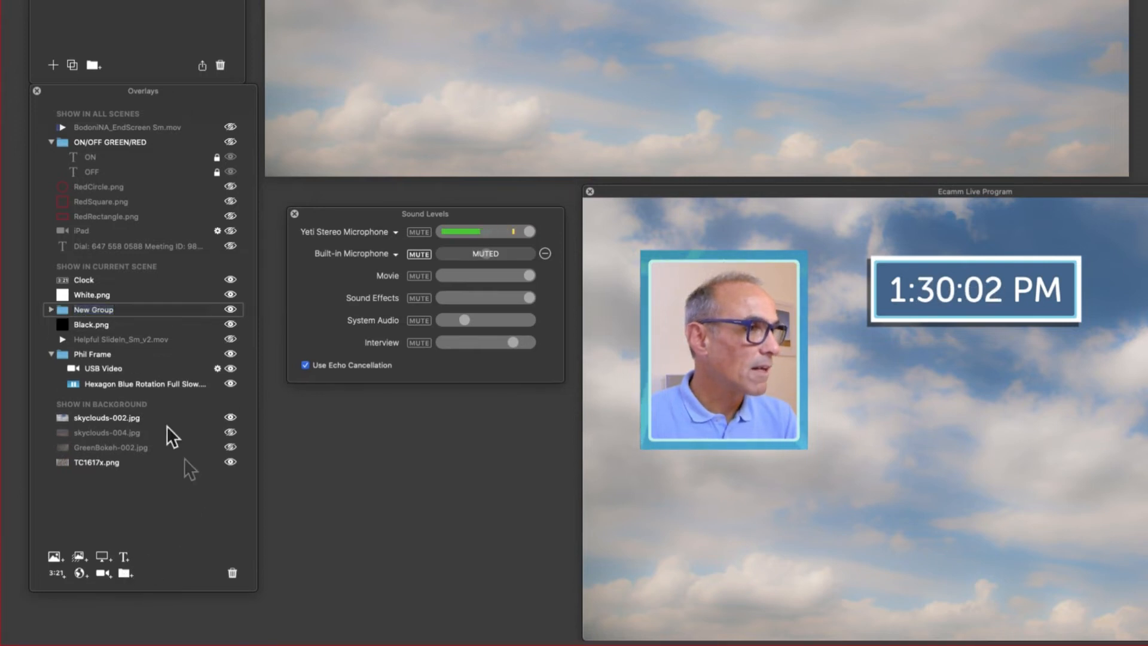
pyautogui.moveTo(60, 309)
pyautogui.mouseDown()
pyautogui.moveTo(61, 269)
pyautogui.moveTo(73, 281)
pyautogui.moveTo(70, 325)
pyautogui.moveTo(74, 314)
pyautogui.mouseUp()
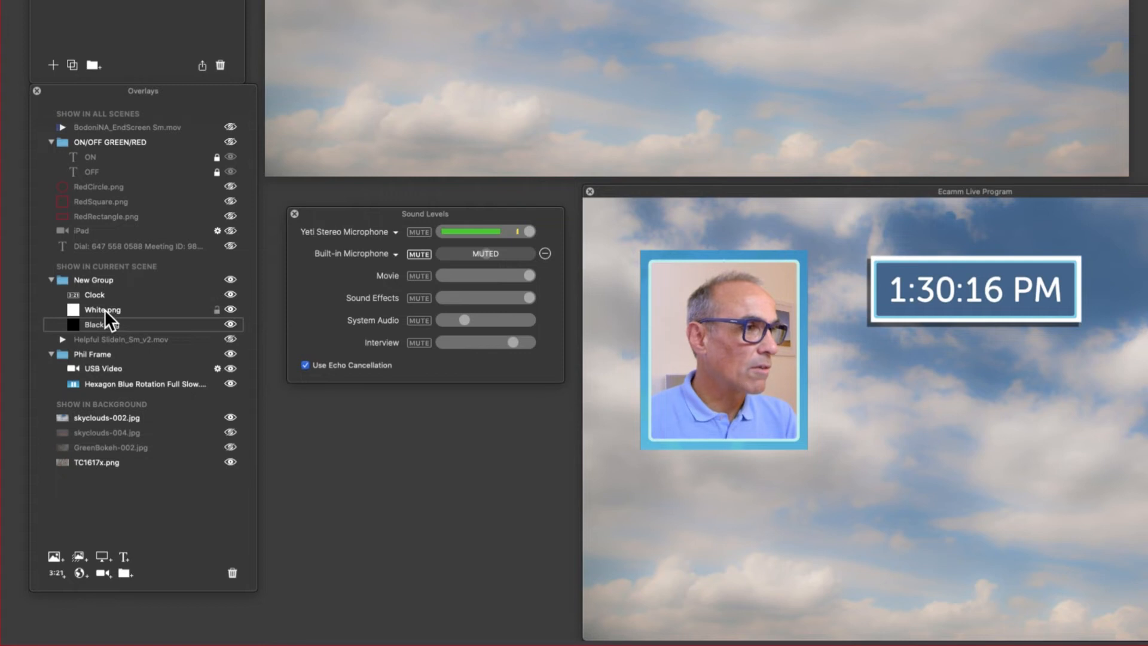
# Step: Rename the new overlay group as Clock
pyautogui.click(94, 281)
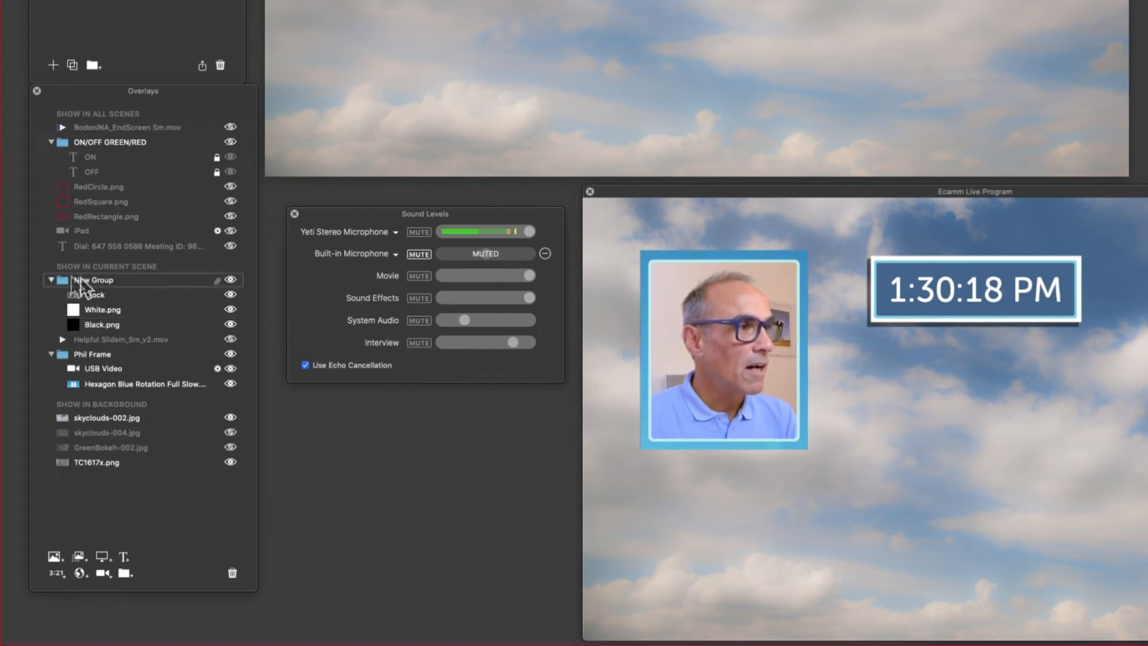
pyautogui.click(89, 279)
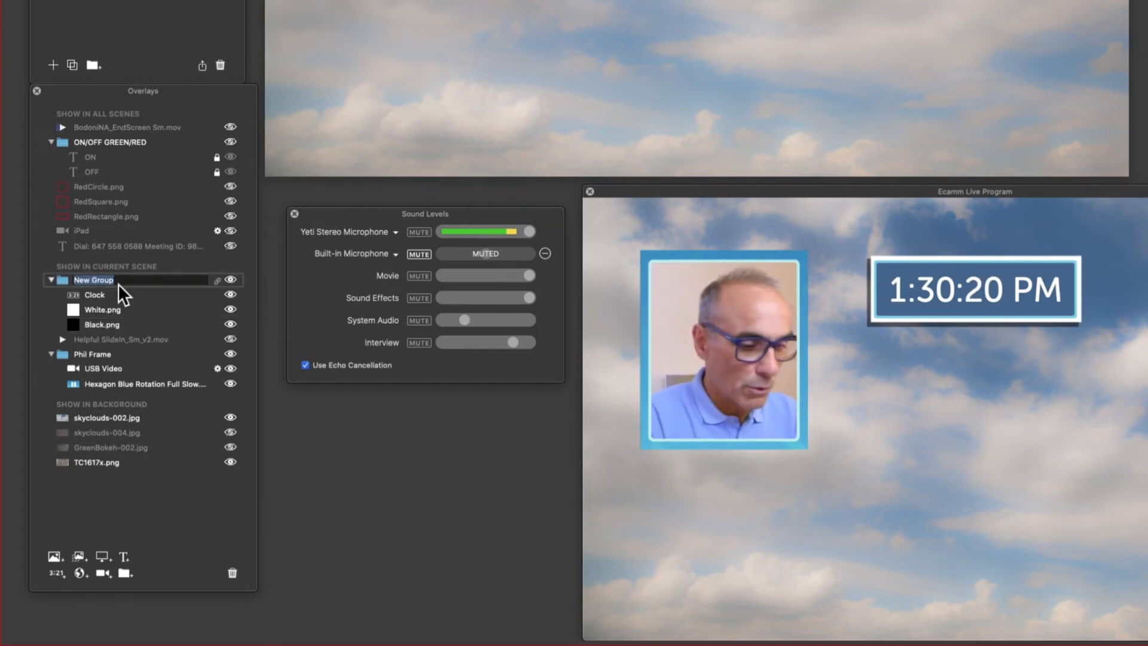
pyautogui.write('C;lpock')
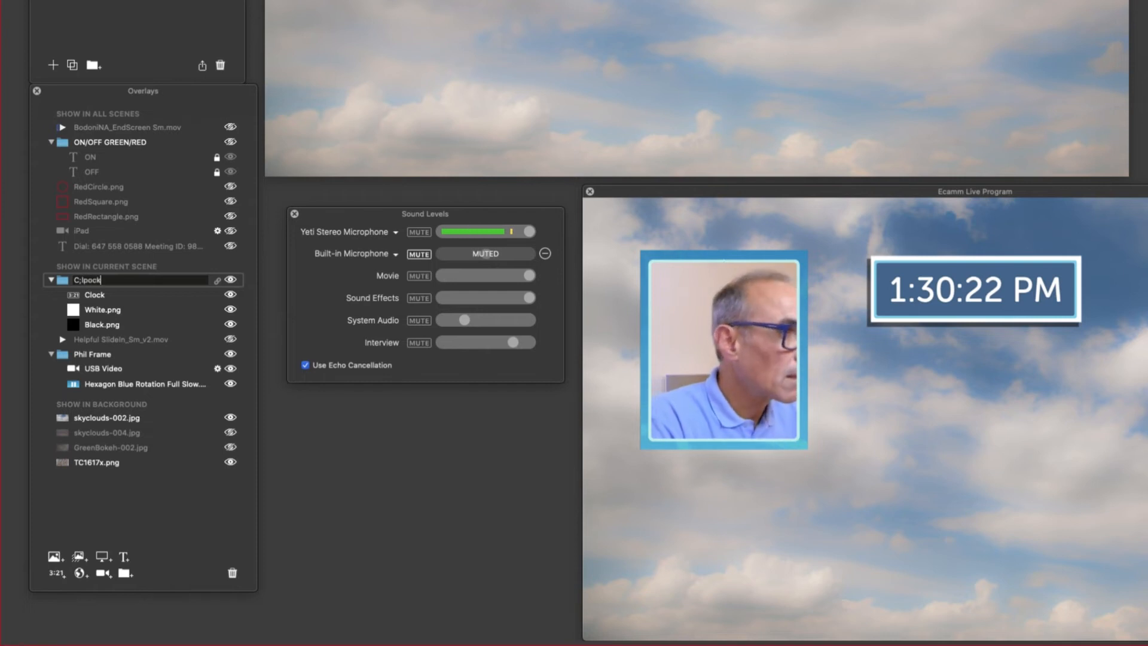
pyautogui.press('BackSpace')
pyautogui.press('BackSpace')
pyautogui.press('BackSpace')
pyautogui.press('BackSpace')
pyautogui.press('BackSpace')
pyautogui.press('BackSpace')
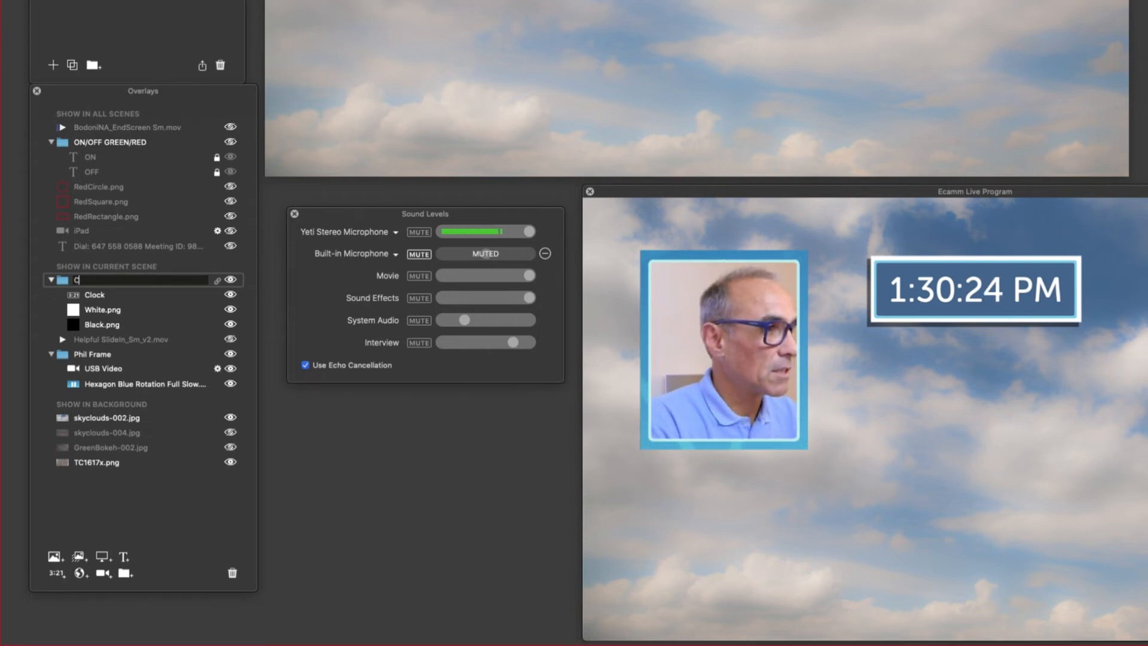
pyautogui.write('lo')
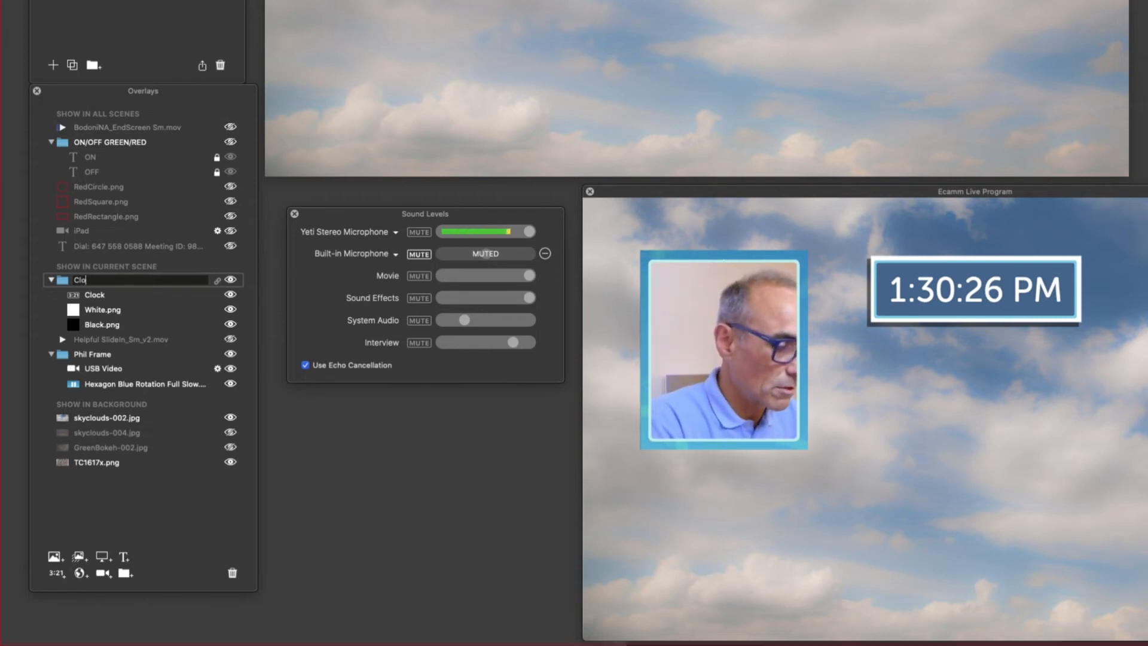
pyautogui.write('ck')
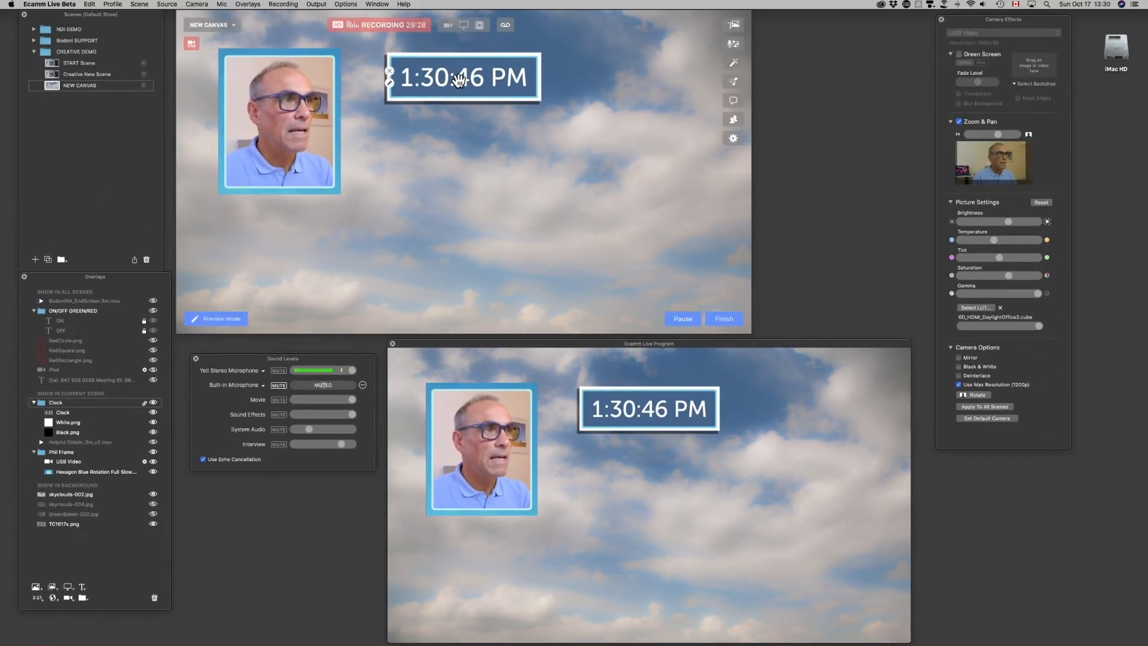
# Step: Move the grouped clock slightly upward on the canvas and collapse the Clock group in the overlay list
pyautogui.moveTo(457, 76)
pyautogui.mouseDown()
pyautogui.moveTo(508, 89)
pyautogui.moveTo(444, 77)
pyautogui.moveTo(461, 58)
pyautogui.moveTo(456, 78)
pyautogui.mouseUp()
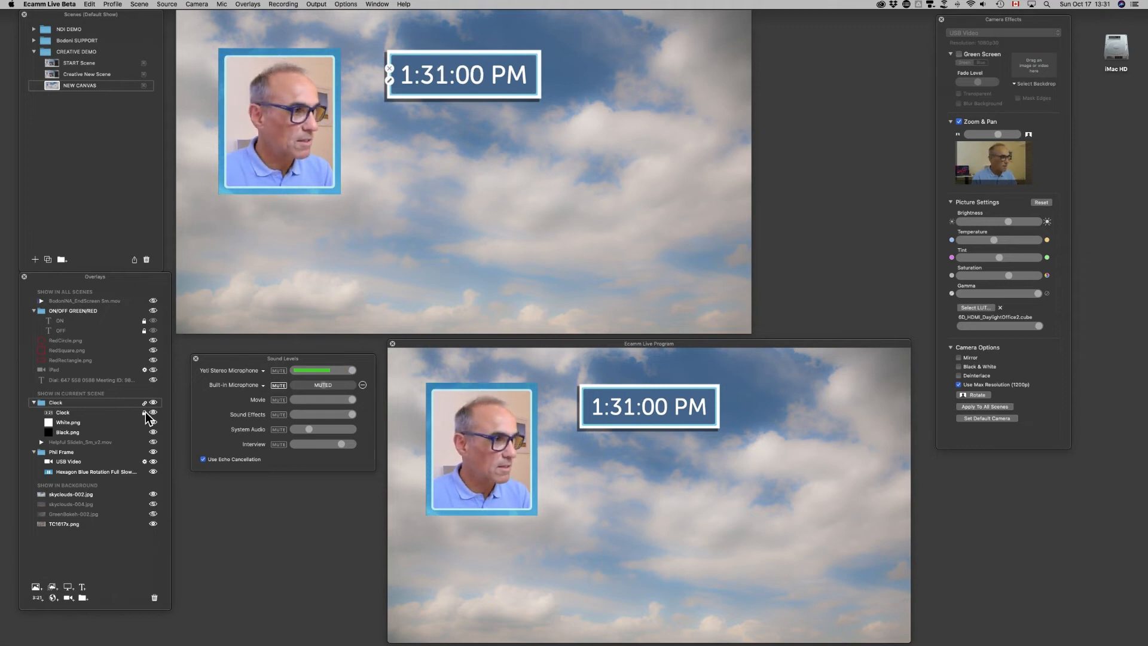
pyautogui.moveTo(462, 79); pyautogui.dragTo(471, 79)
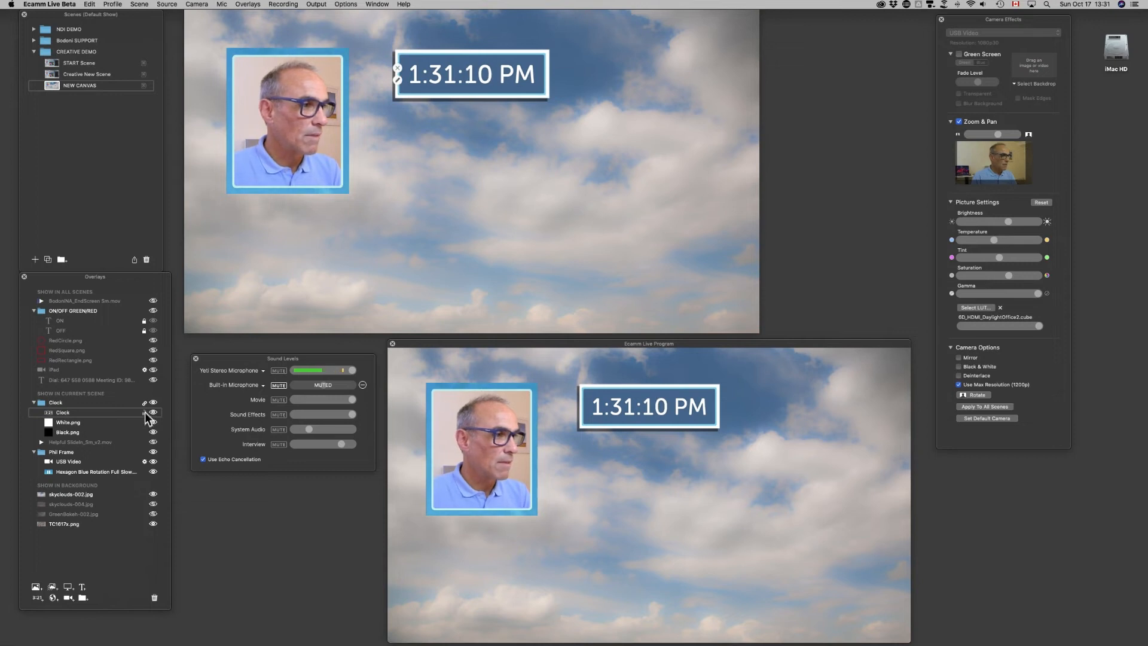
pyautogui.click(34, 403)
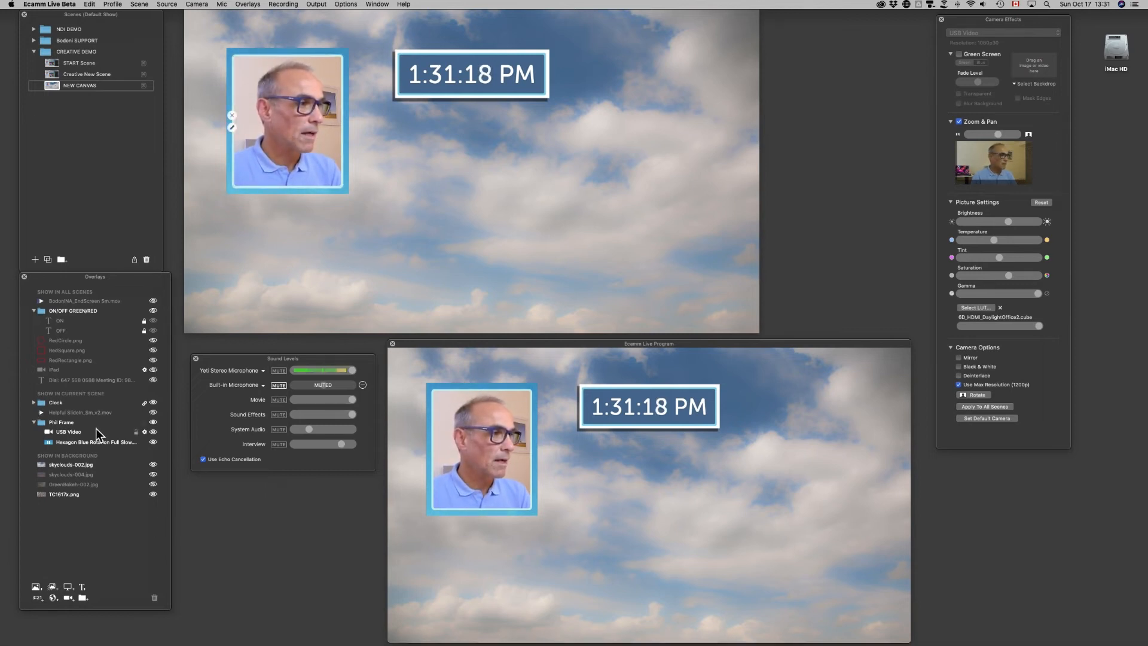
# Step: Add a second camera overlay to the canvas, place it below the clock, and set its camera source to iPad
pyautogui.moveTo(366, 197)
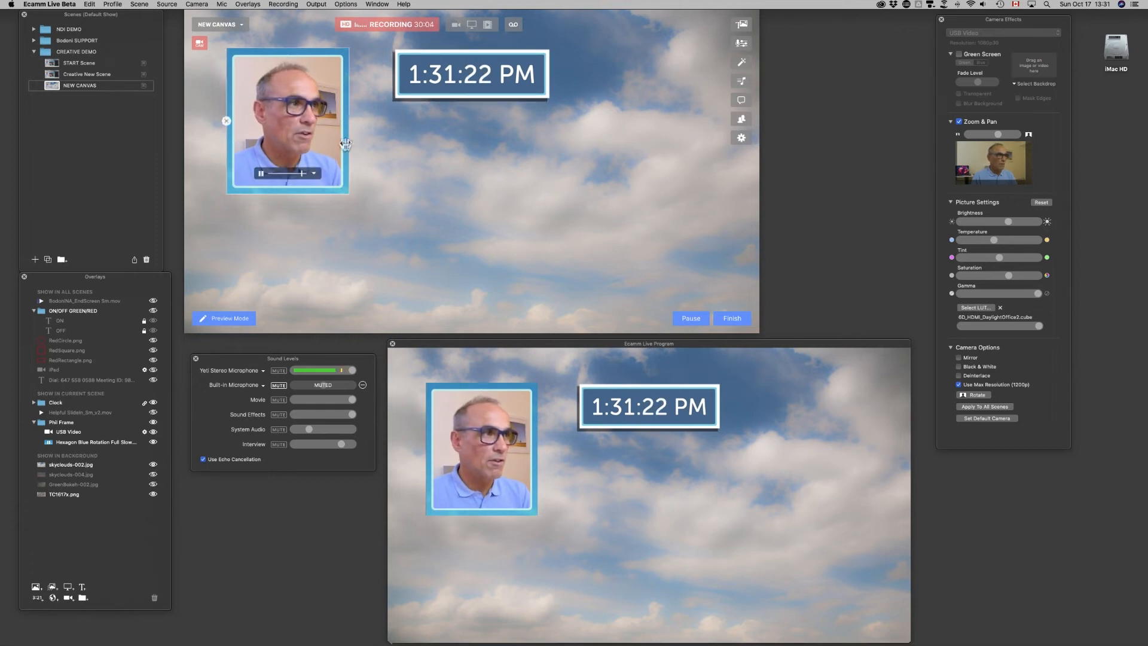
pyautogui.click(324, 153)
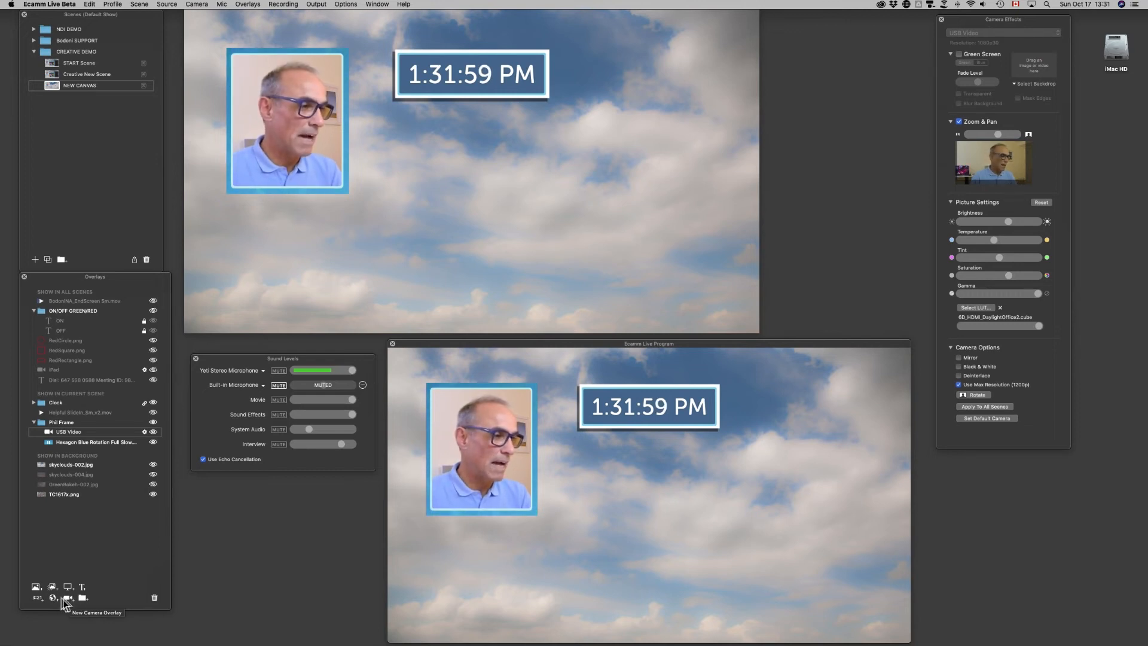
pyautogui.click(68, 597)
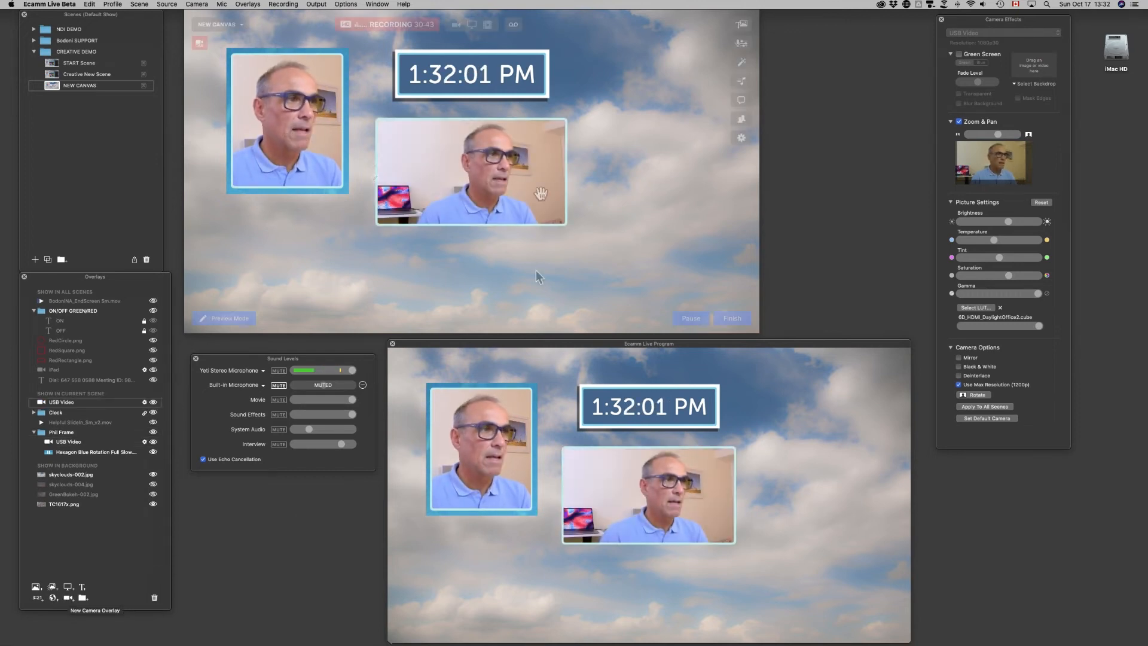
pyautogui.moveTo(456, 182); pyautogui.dragTo(573, 175)
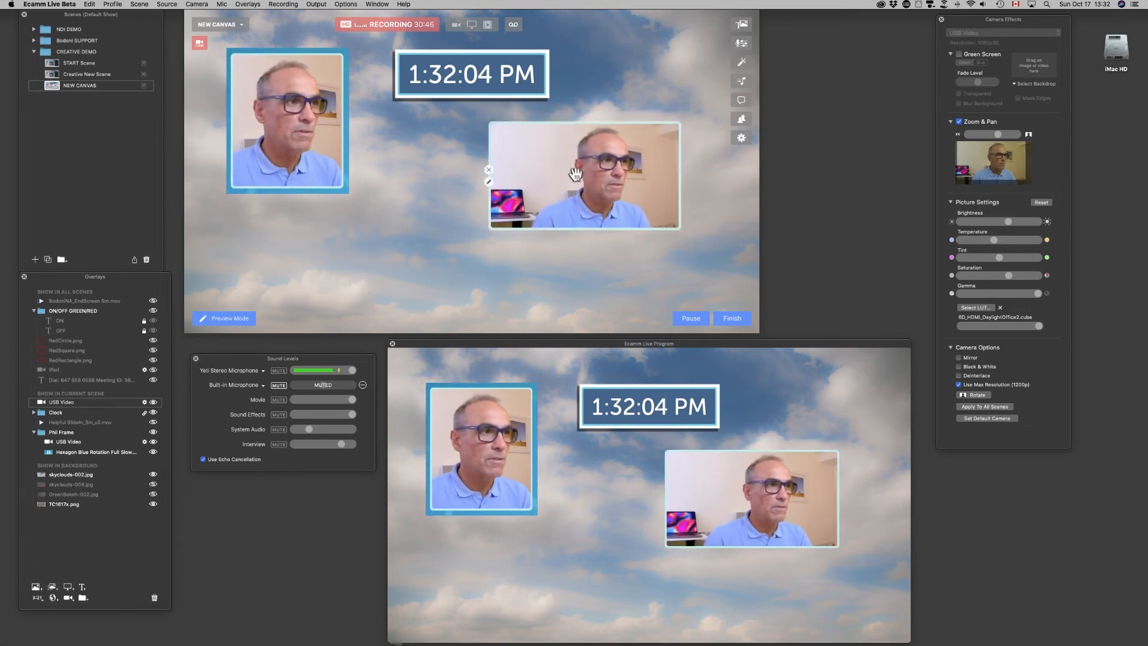
pyautogui.click(488, 182)
pyautogui.click(433, 160)
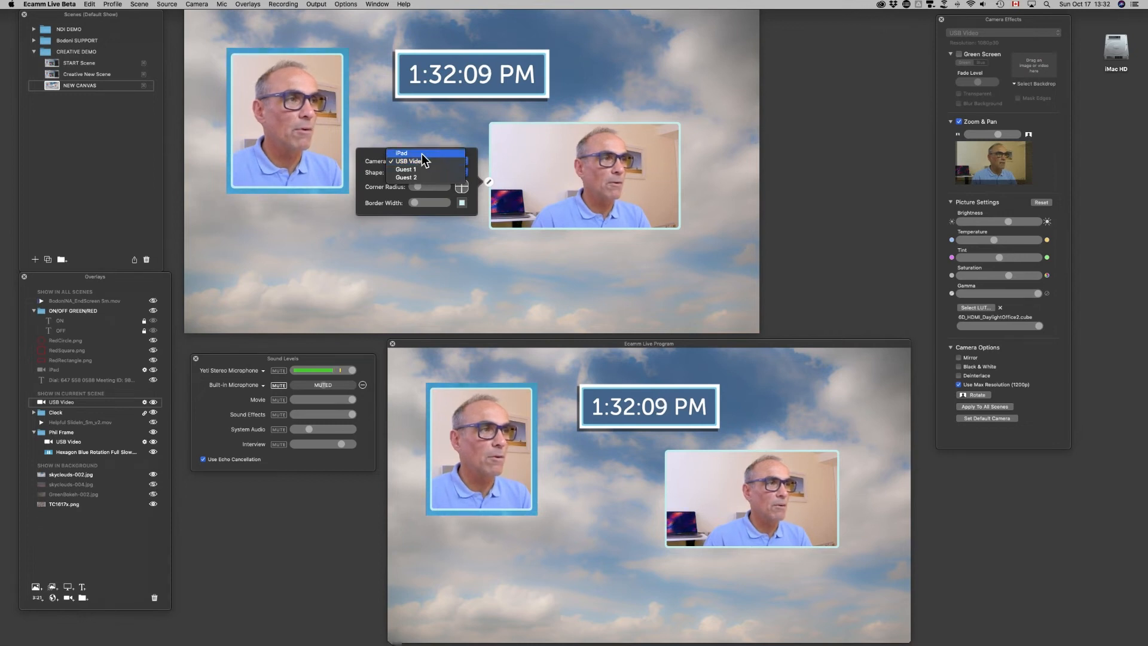
pyautogui.click(422, 153)
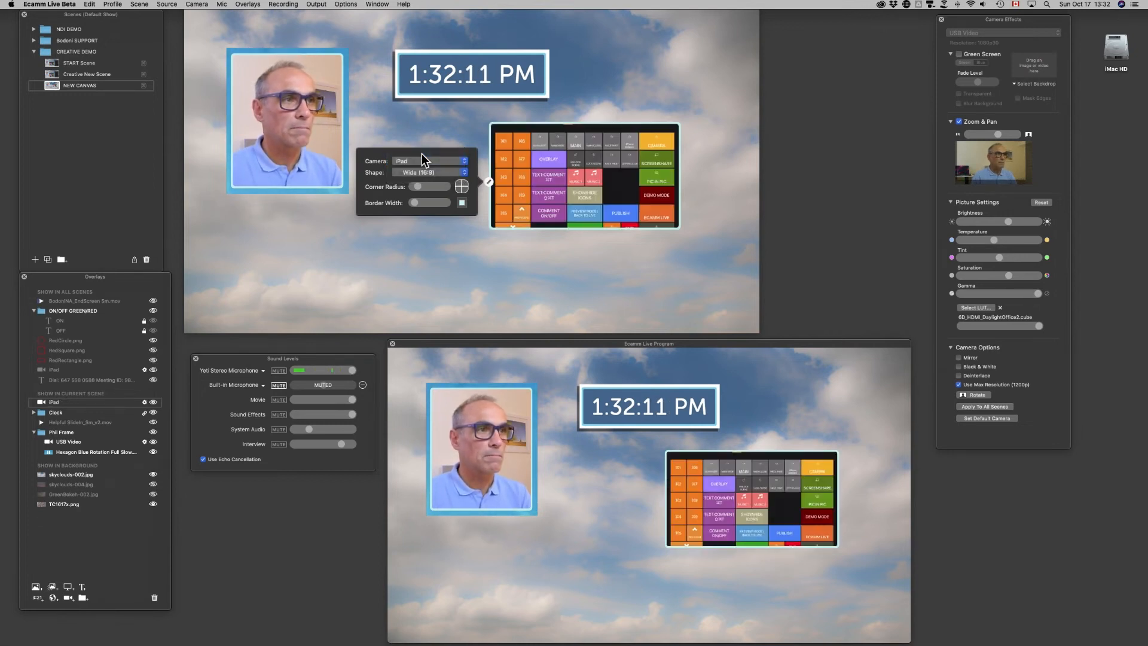
# Step: Set the iPad overlay's shape to Custom and enlarge it until the entire iPad screen fits inside
pyautogui.click(419, 173)
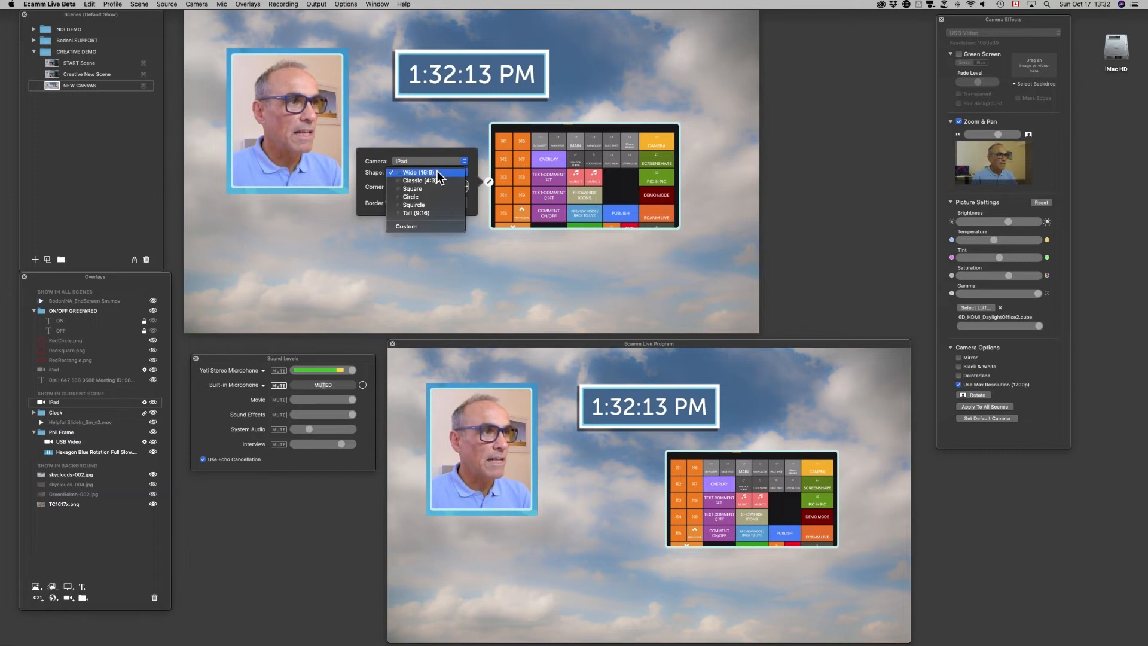
pyautogui.click(413, 225)
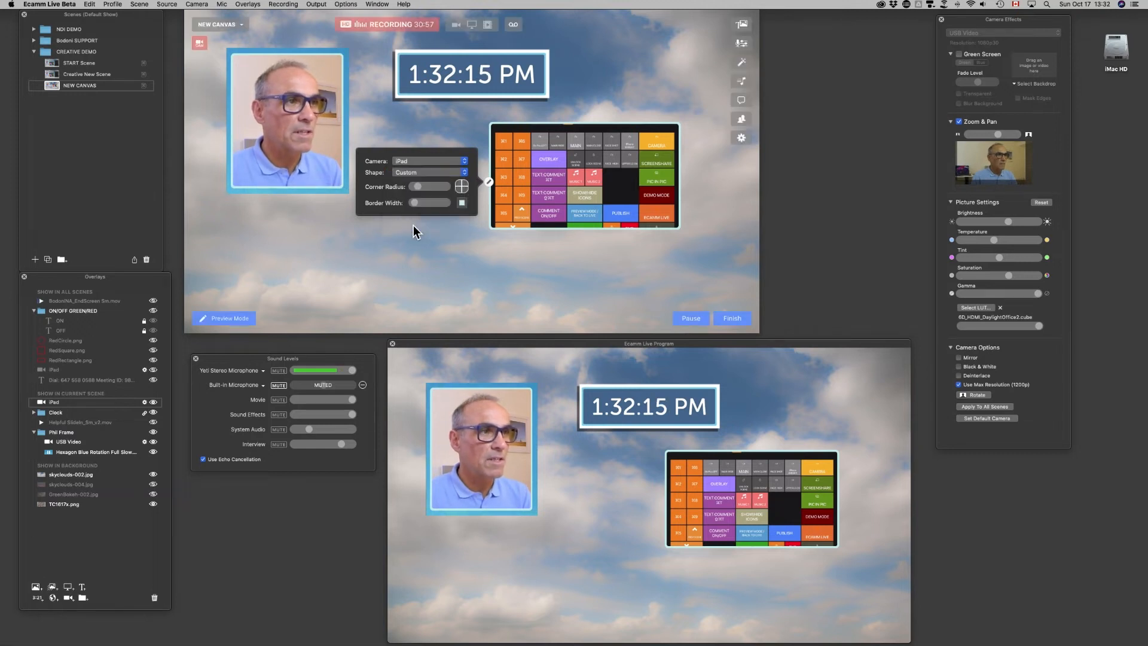
pyautogui.moveTo(679, 228); pyautogui.dragTo(700, 282)
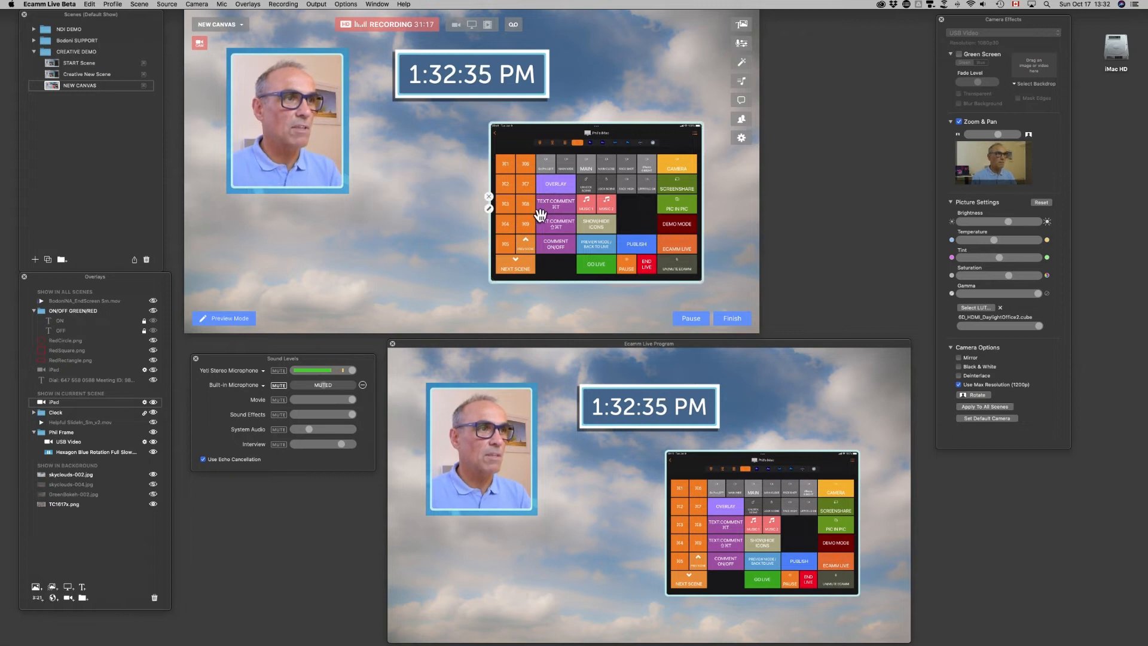
# Step: Fine-tune the iPad overlay's corner radius and border width, and set its border colour to white at 100% grayscale brightness
pyautogui.click(488, 208)
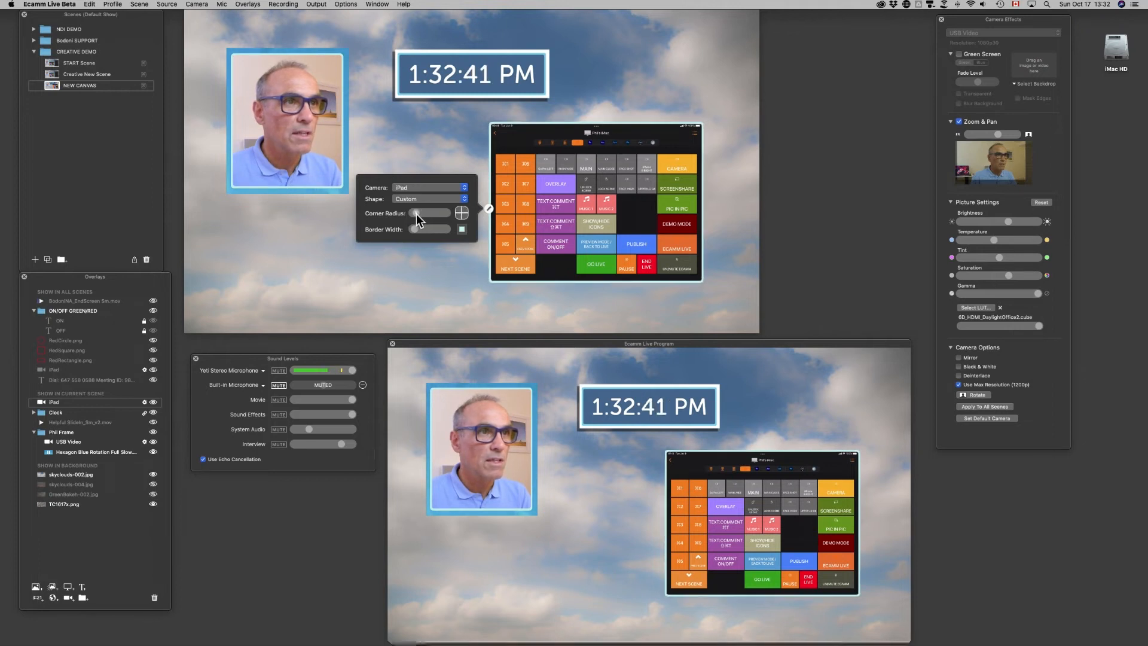
pyautogui.moveTo(416, 230); pyautogui.dragTo(413, 231)
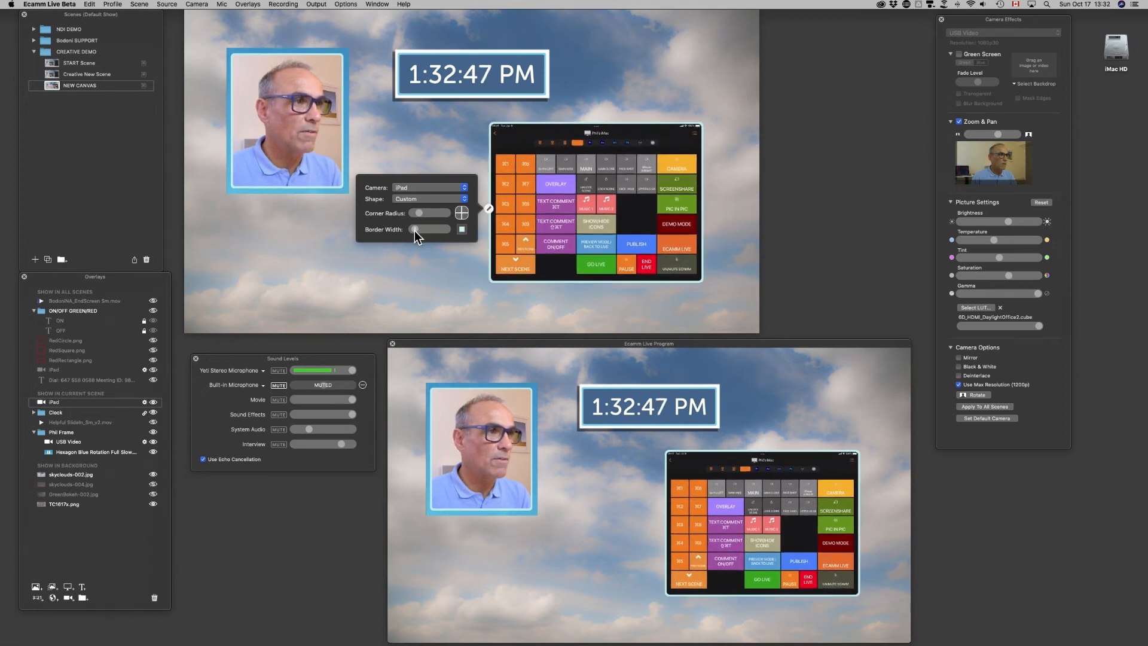
pyautogui.click(462, 229)
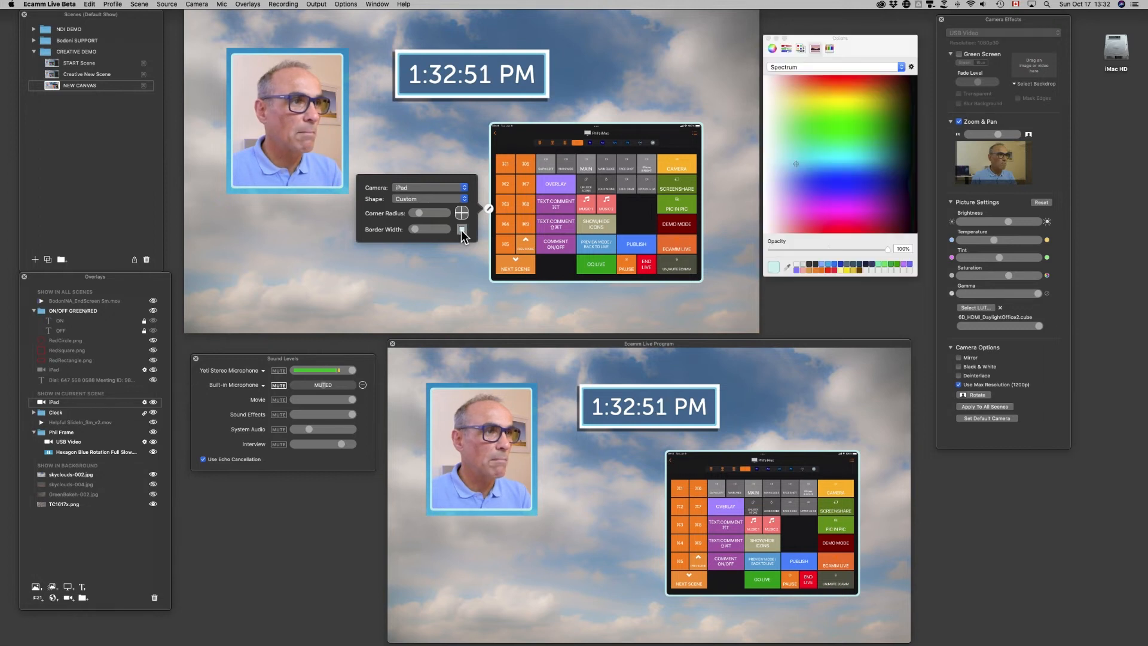
pyautogui.click(788, 48)
pyautogui.click(809, 63)
pyautogui.click(806, 42)
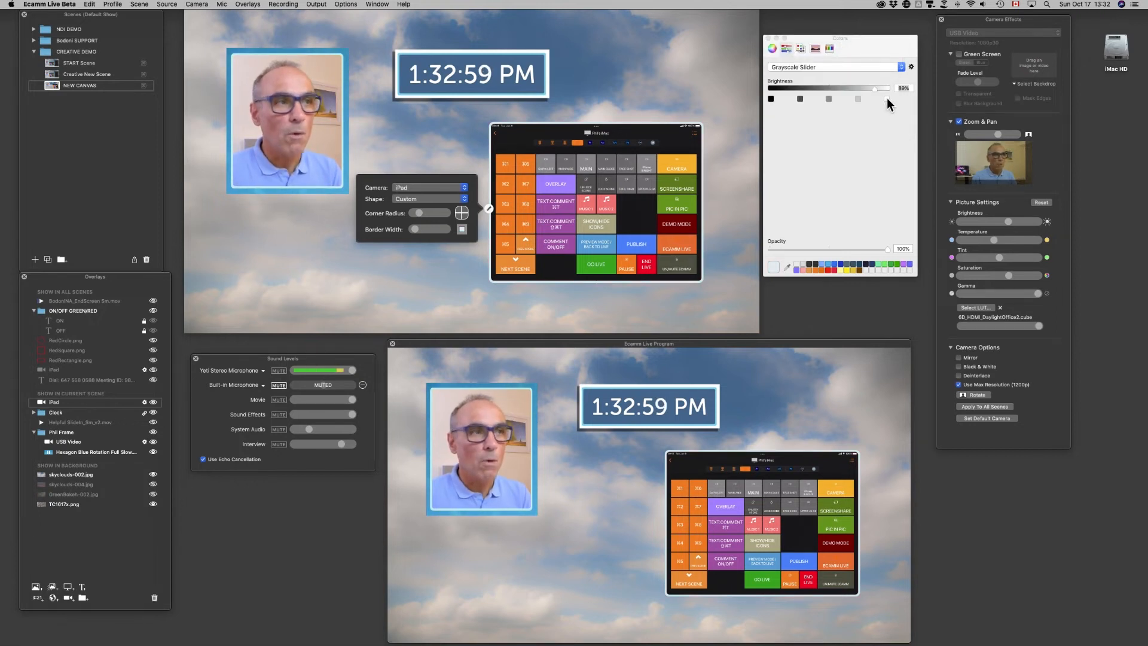
pyautogui.click(886, 99)
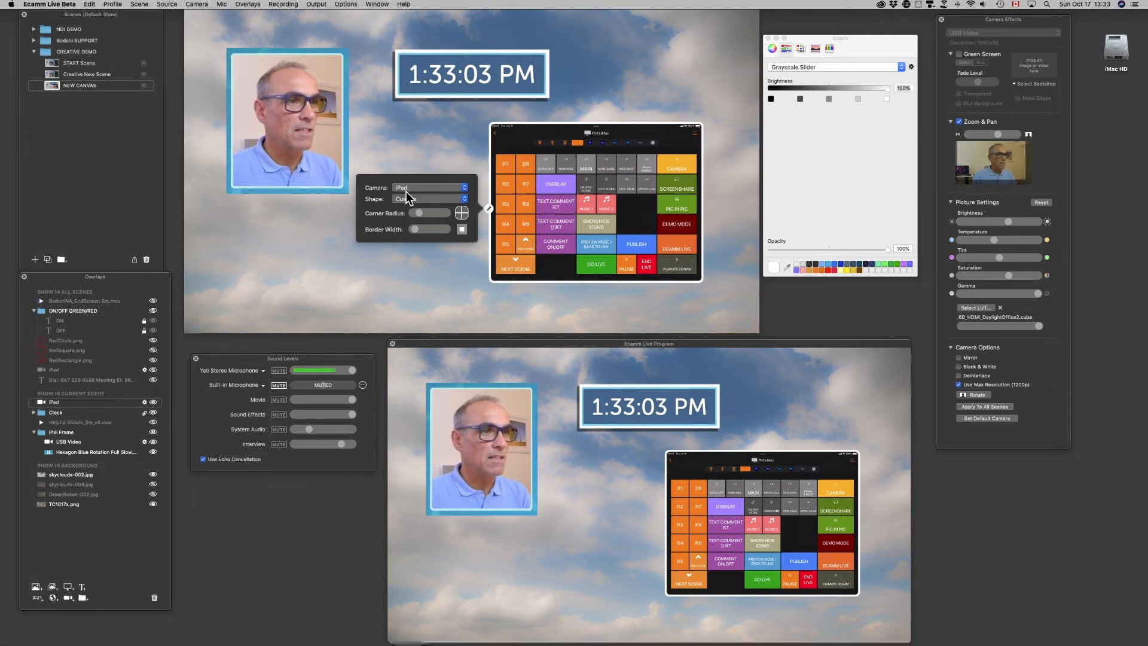
pyautogui.click(489, 208)
# Step: Move the iPad overlay directly beneath the clock, close beside the framed camera
pyautogui.moveTo(607, 135); pyautogui.dragTo(490, 125)
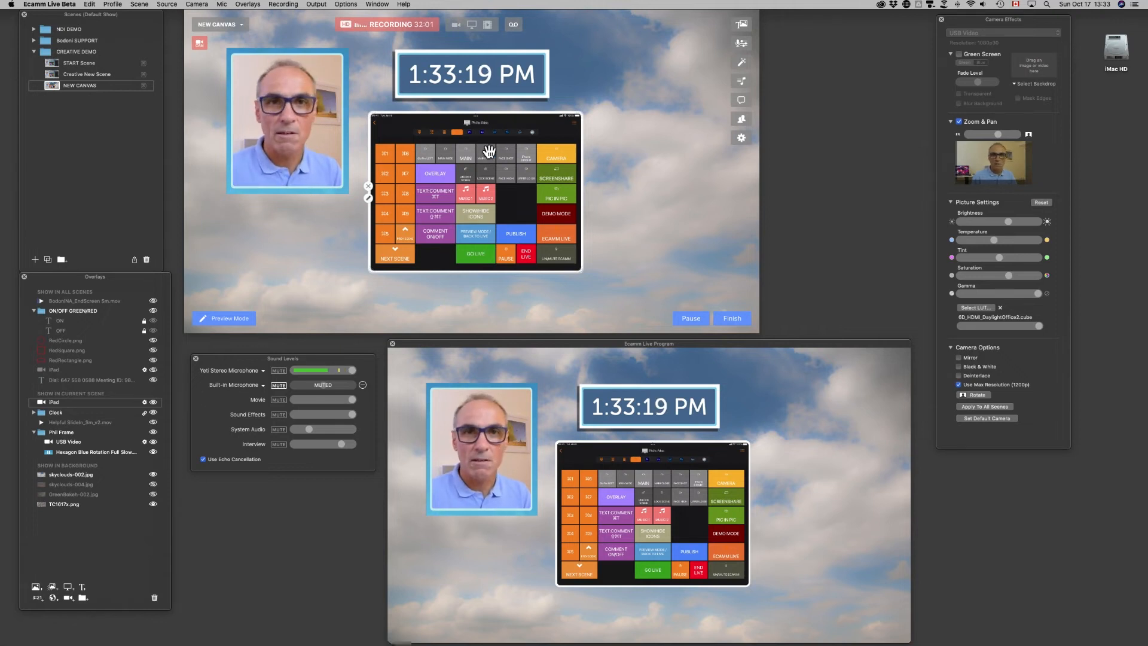
pyautogui.moveTo(489, 151); pyautogui.dragTo(482, 157)
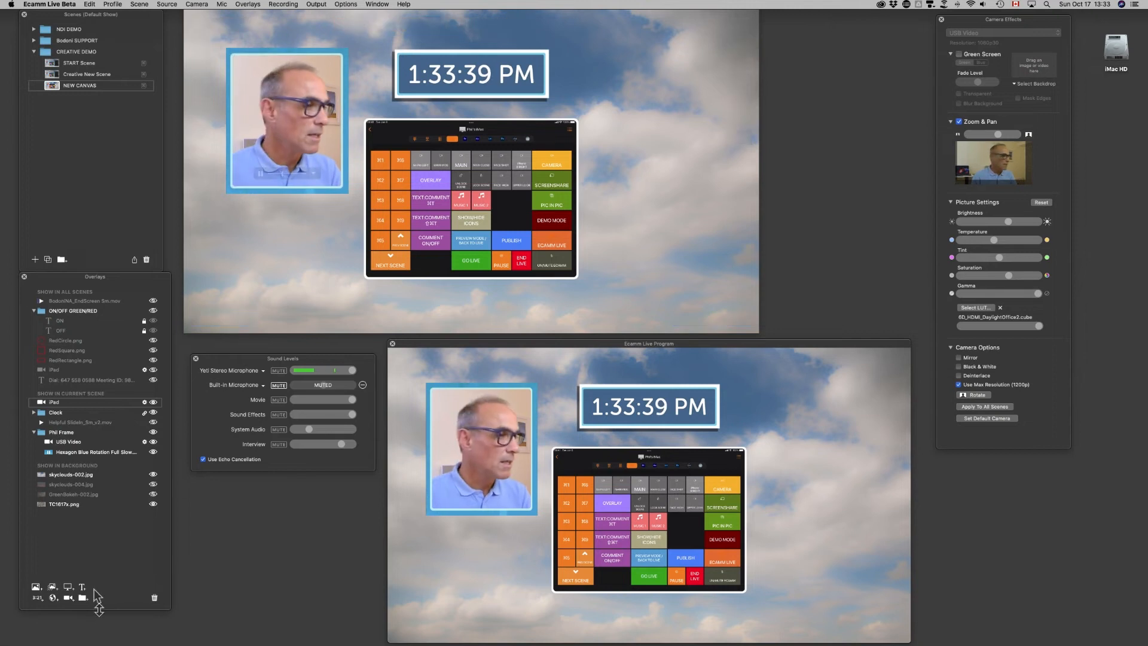
# Step: Add Hexagon Blue Rotation Full Slow.mp4 from the Dk Blue Hexagon folder as an animated overlay and place it over the iPad overlay
pyautogui.click(52, 586)
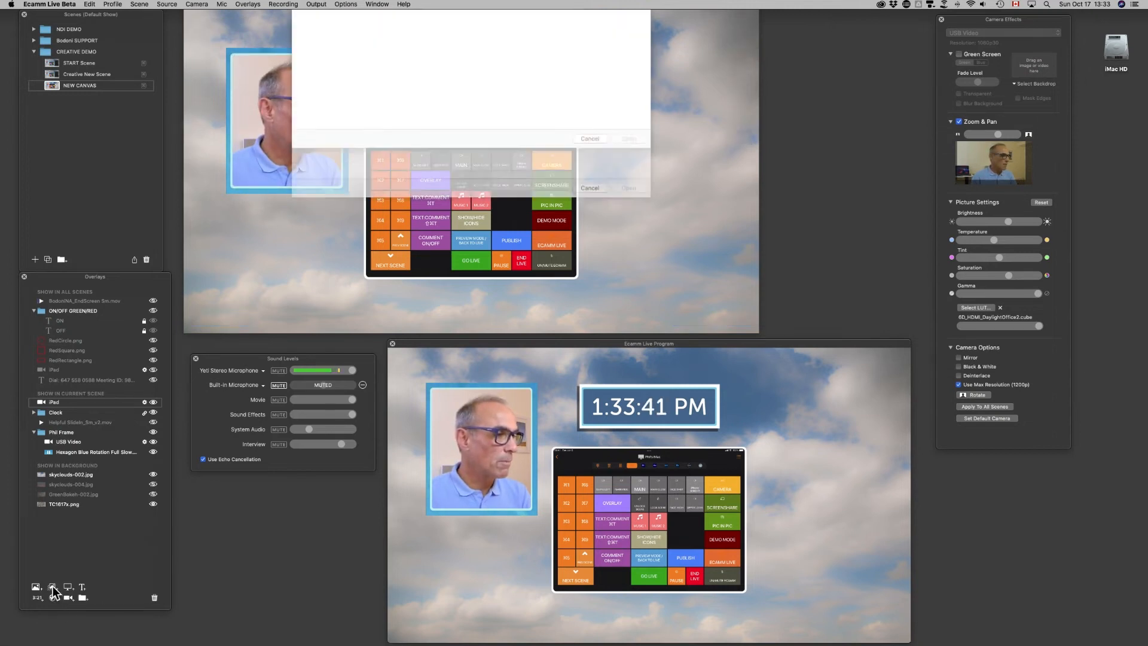
pyautogui.click(483, 30)
pyautogui.click(484, 31)
pyautogui.click(364, 66)
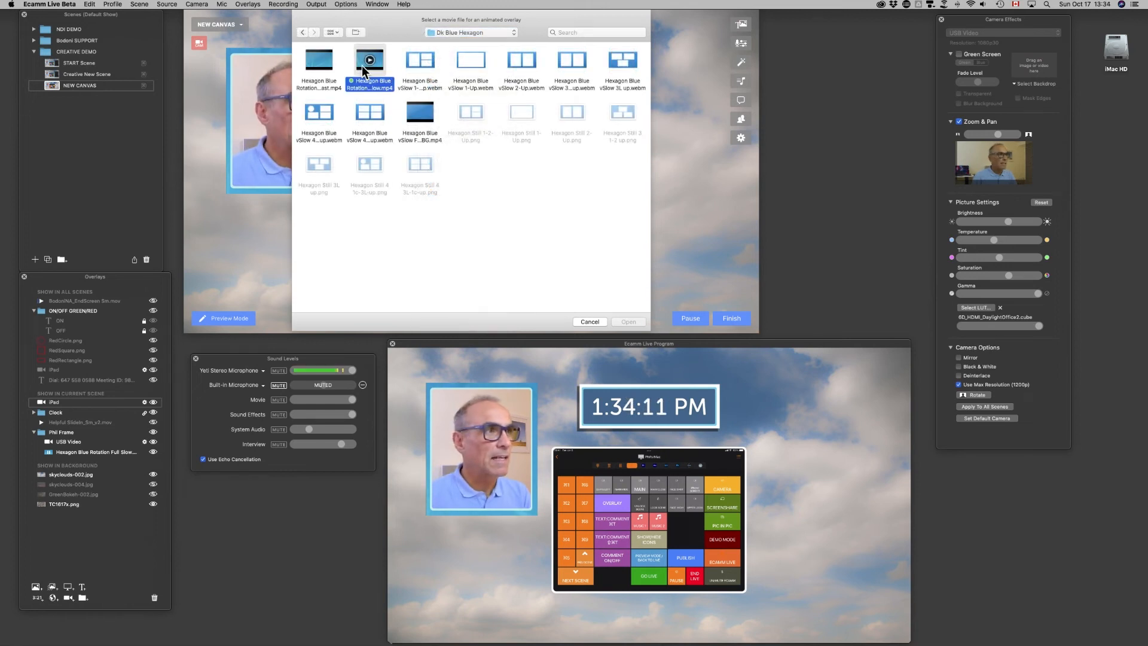
pyautogui.click(628, 322)
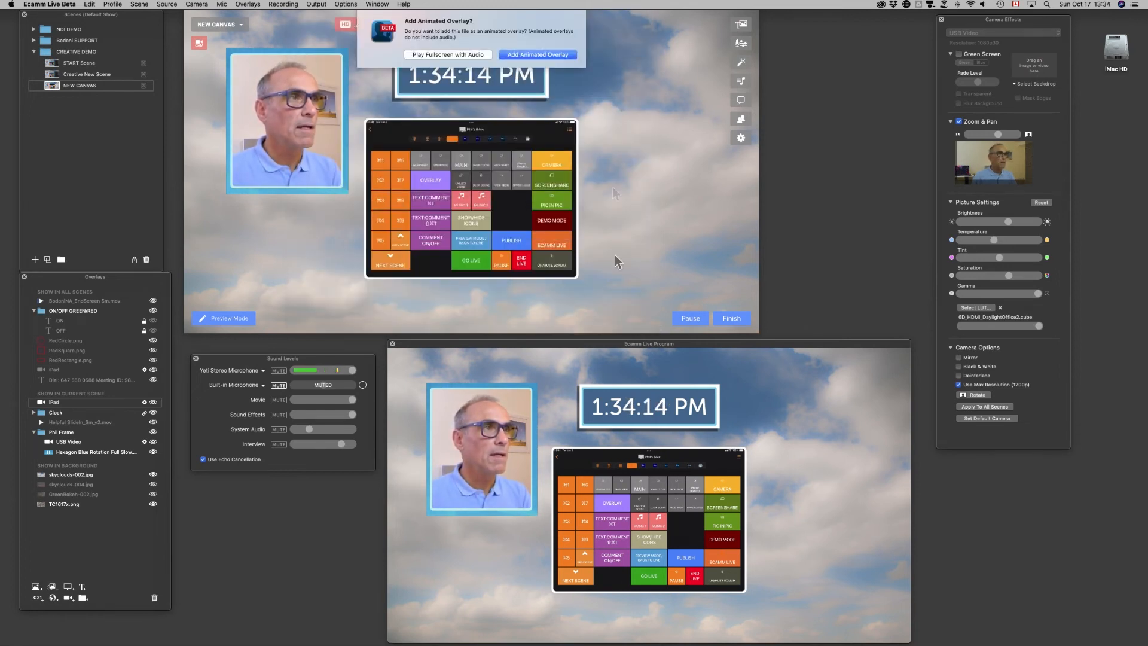
pyautogui.click(543, 55)
pyautogui.moveTo(494, 188); pyautogui.dragTo(526, 199)
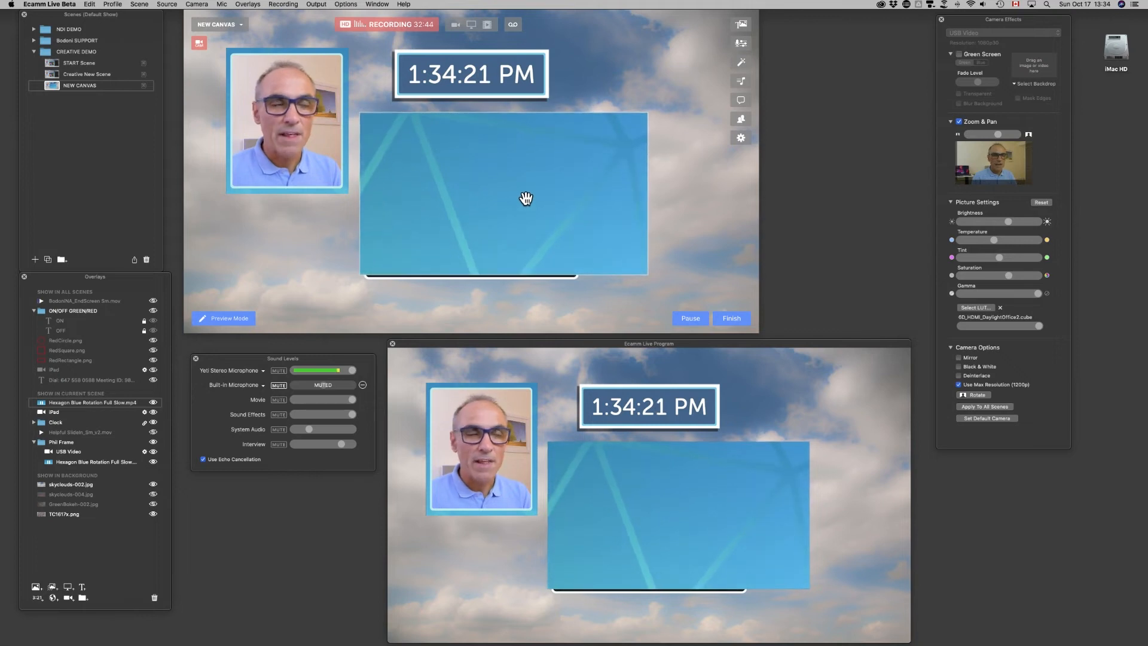
# Step: Make the hexagon video overlay semi-transparent and reshape it into an even border around the iPad overlay
pyautogui.moveTo(525, 198)
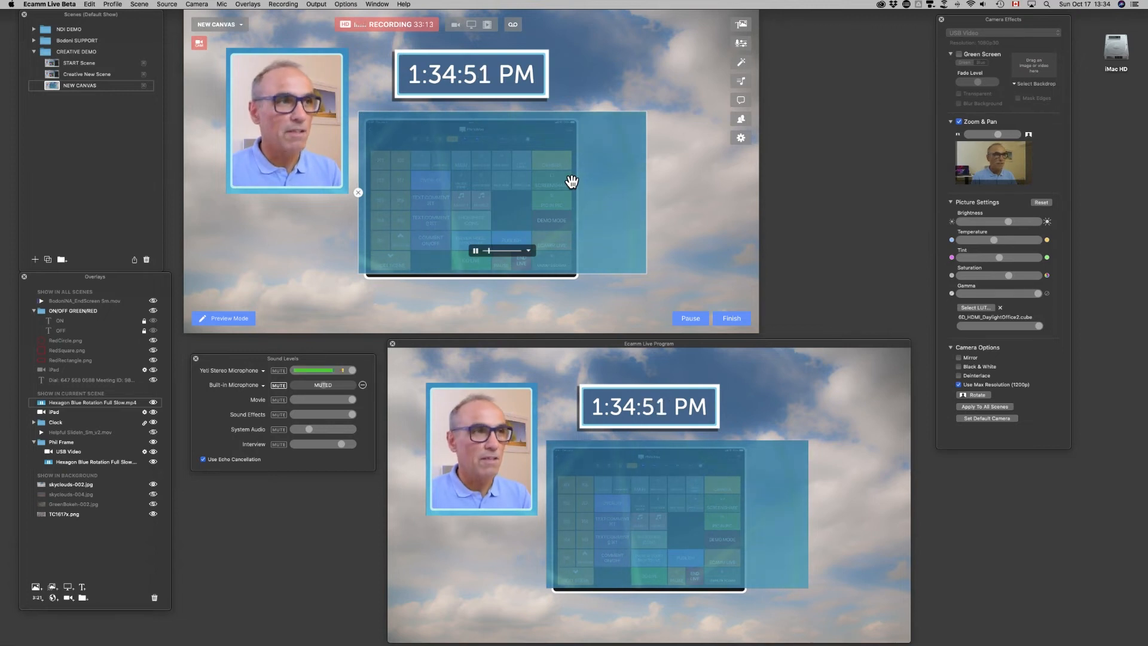
pyautogui.moveTo(605, 219); pyautogui.dragTo(609, 220)
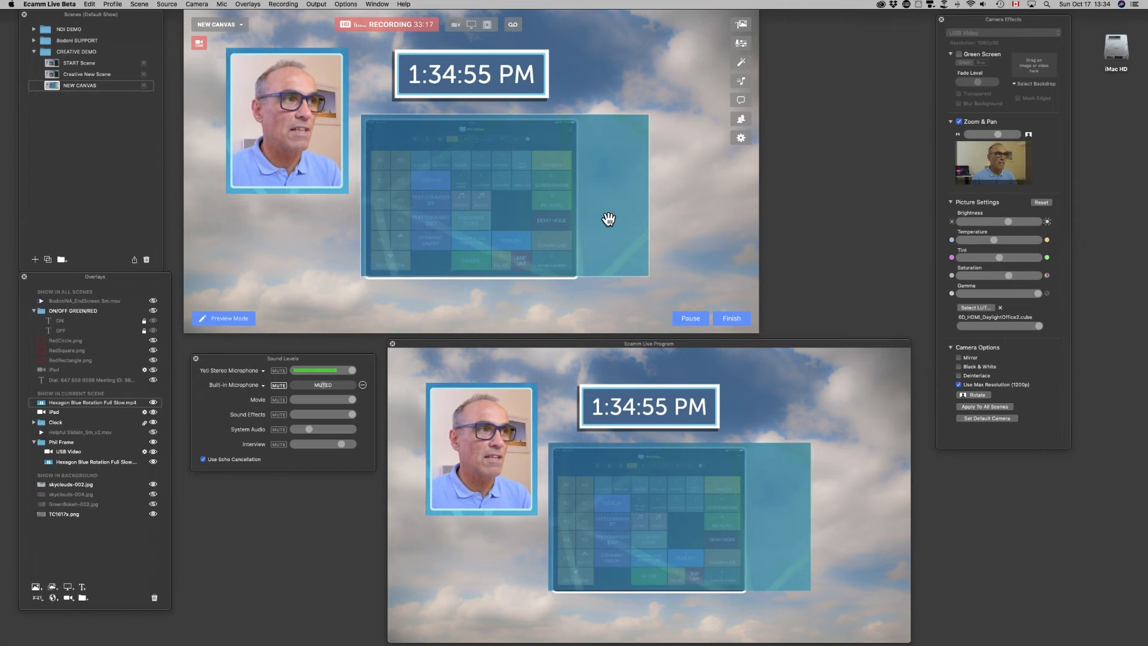
pyautogui.moveTo(609, 220); pyautogui.dragTo(608, 220)
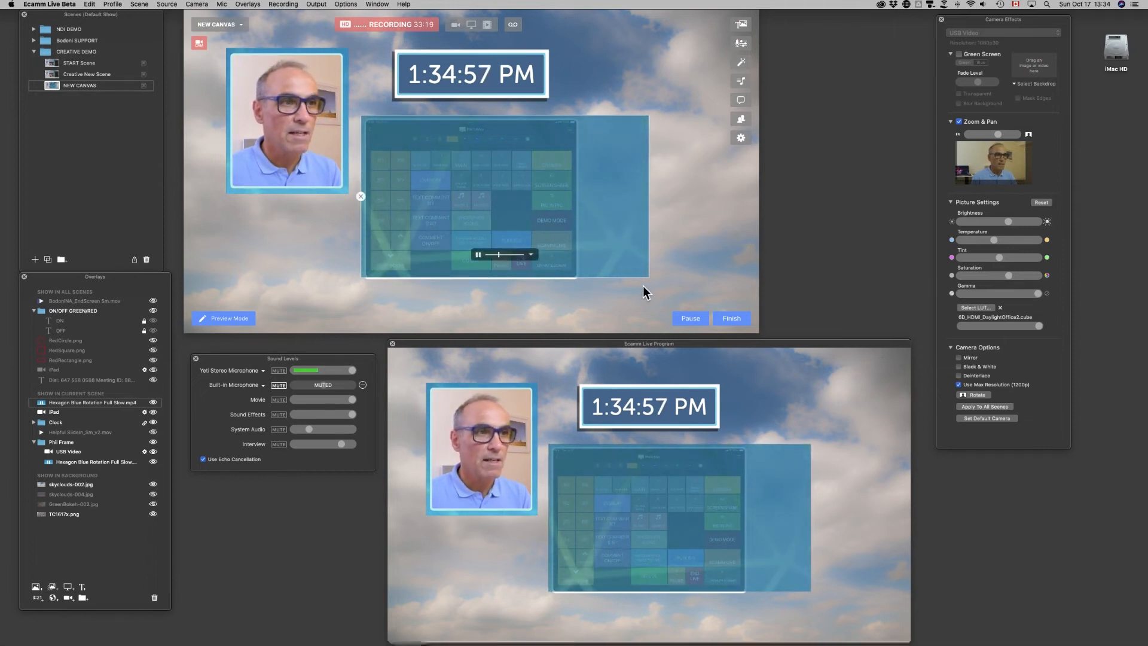
pyautogui.moveTo(646, 277); pyautogui.dragTo(663, 286)
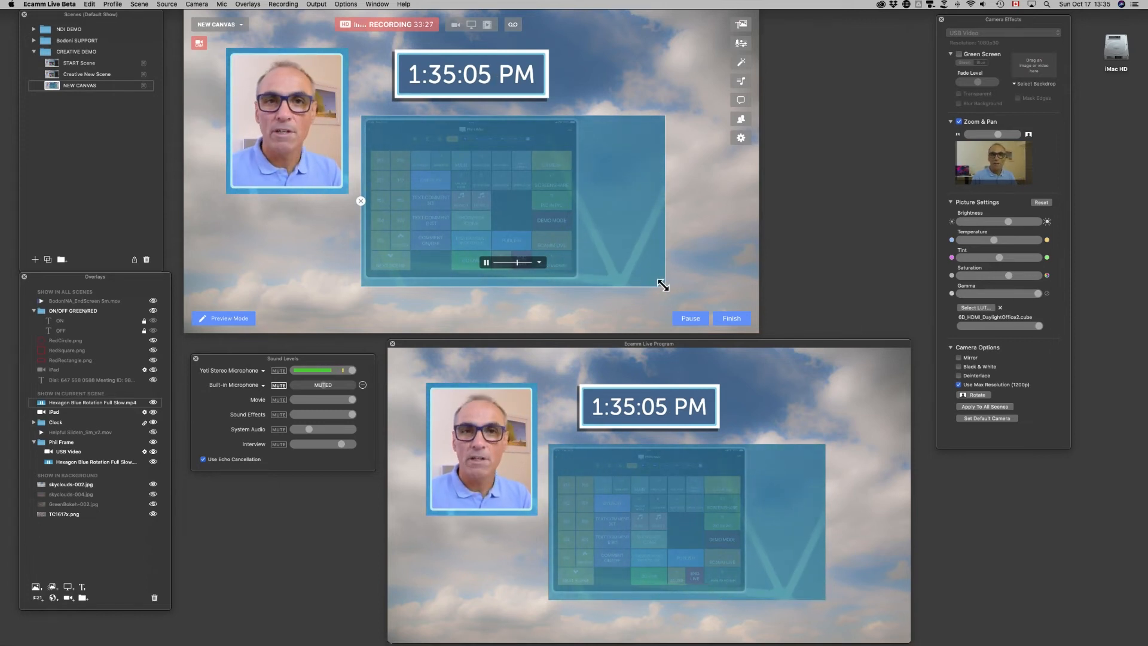
pyautogui.moveTo(662, 285); pyautogui.dragTo(580, 281)
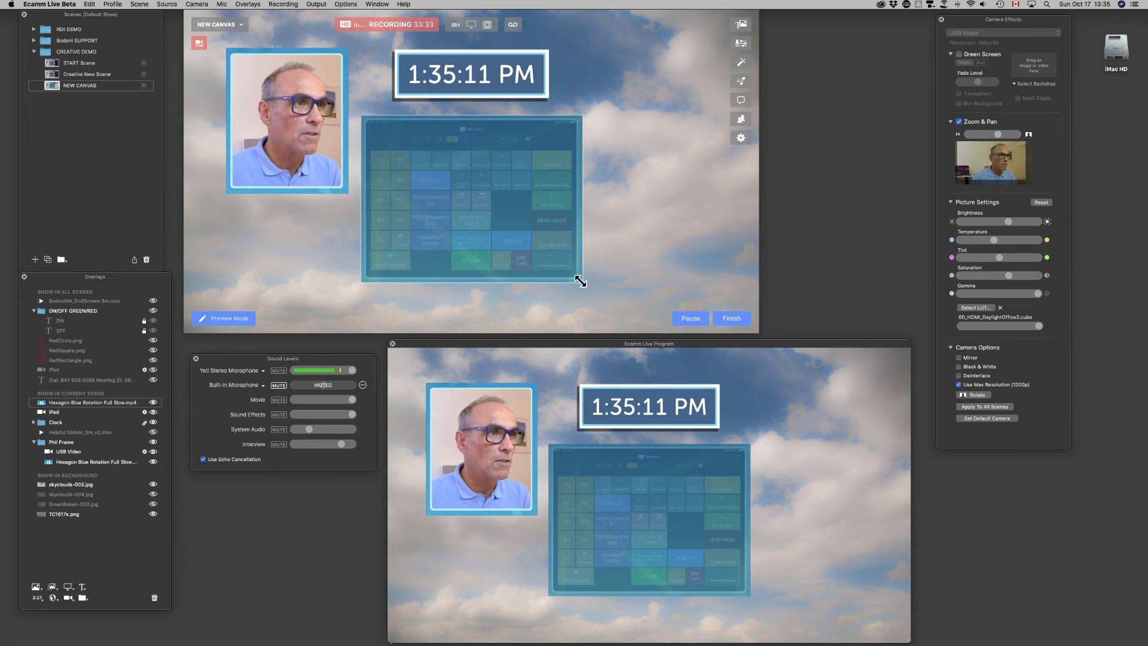
pyautogui.moveTo(580, 281)
pyautogui.mouseDown()
pyautogui.moveTo(594, 295)
pyautogui.moveTo(576, 270)
pyautogui.mouseUp()
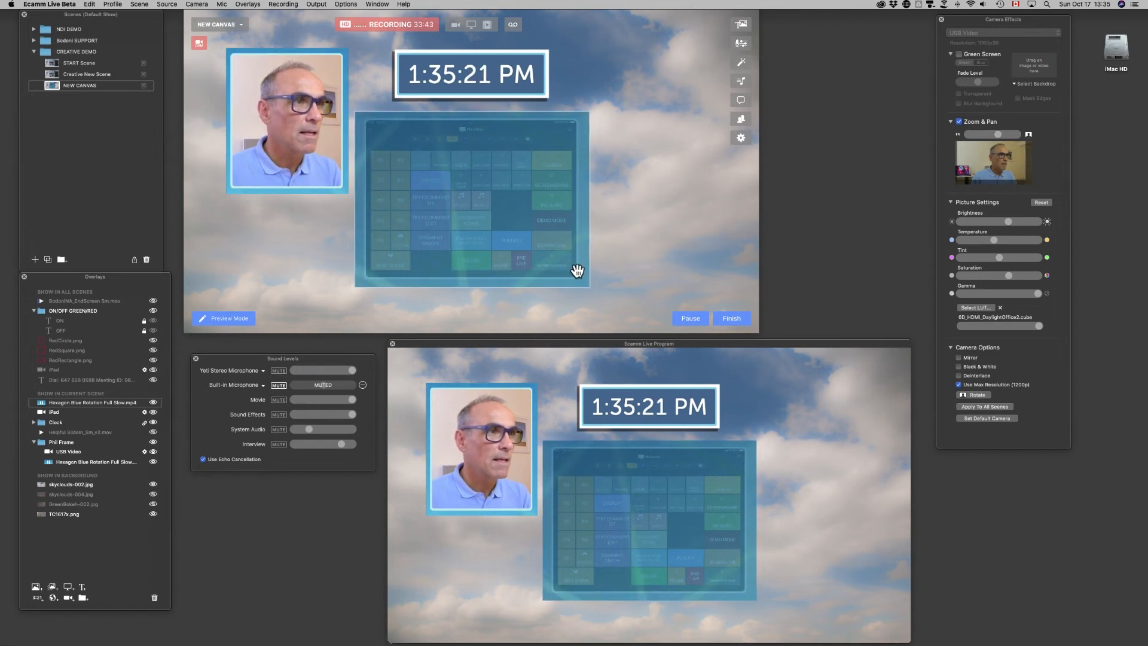
pyautogui.moveTo(576, 271); pyautogui.dragTo(577, 272)
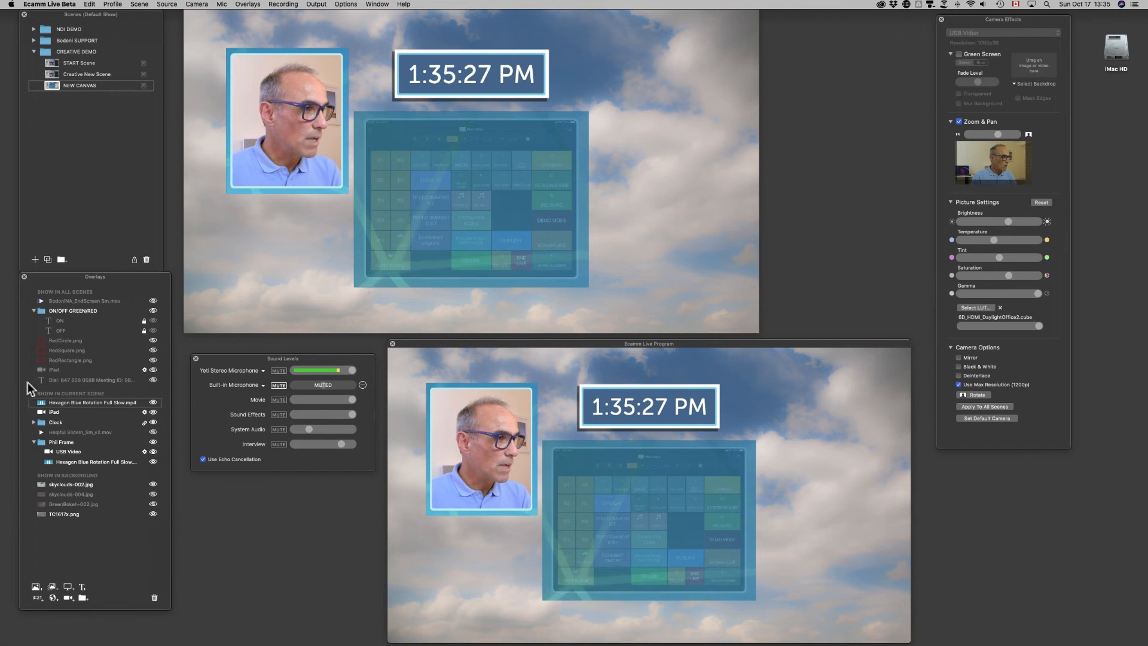
# Step: Place the hexagon video behind the iPad overlay in the layer order, and move the framed camera group closer to the canvas's upper-left corner
pyautogui.moveTo(83, 406)
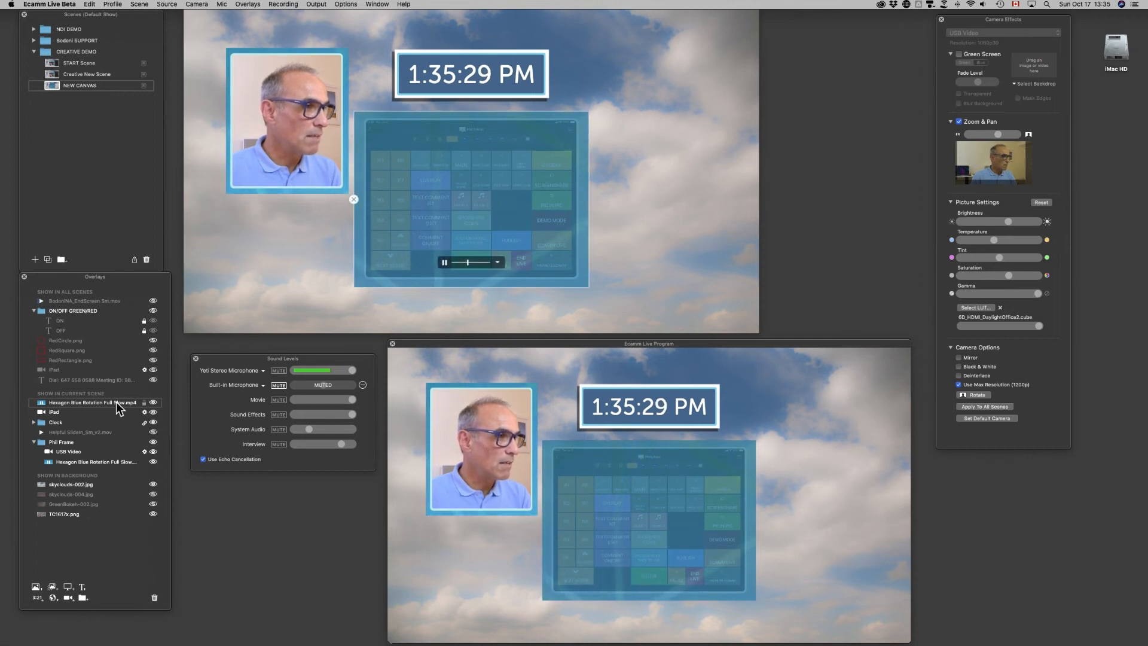
pyautogui.moveTo(116, 403); pyautogui.dragTo(106, 415)
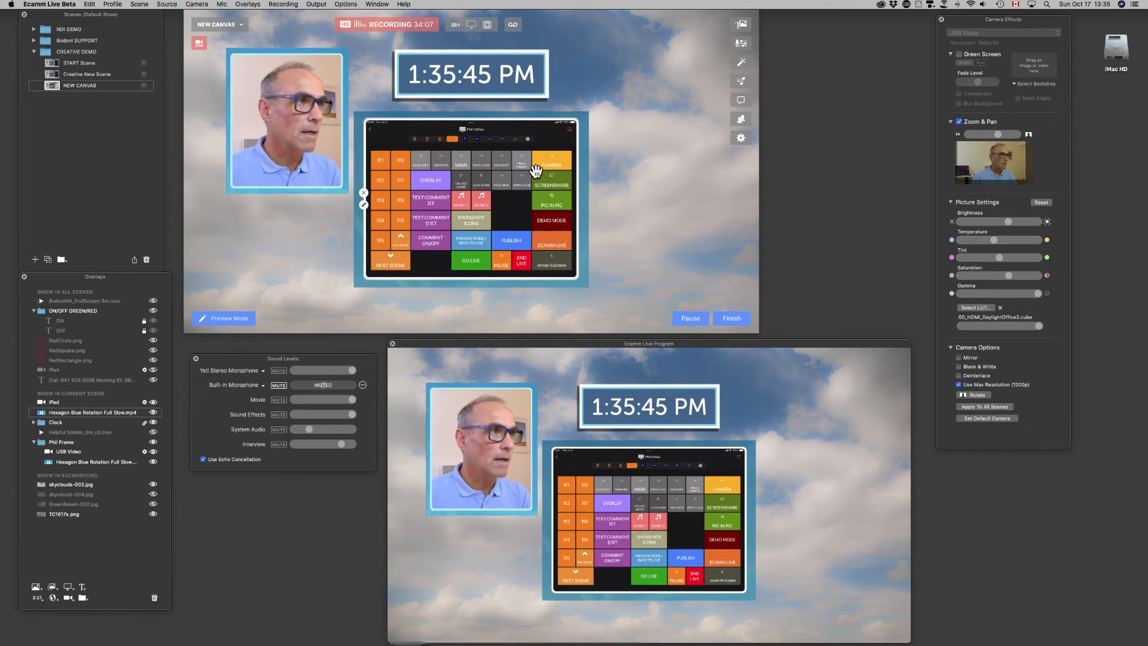
pyautogui.moveTo(291, 124); pyautogui.dragTo(289, 117)
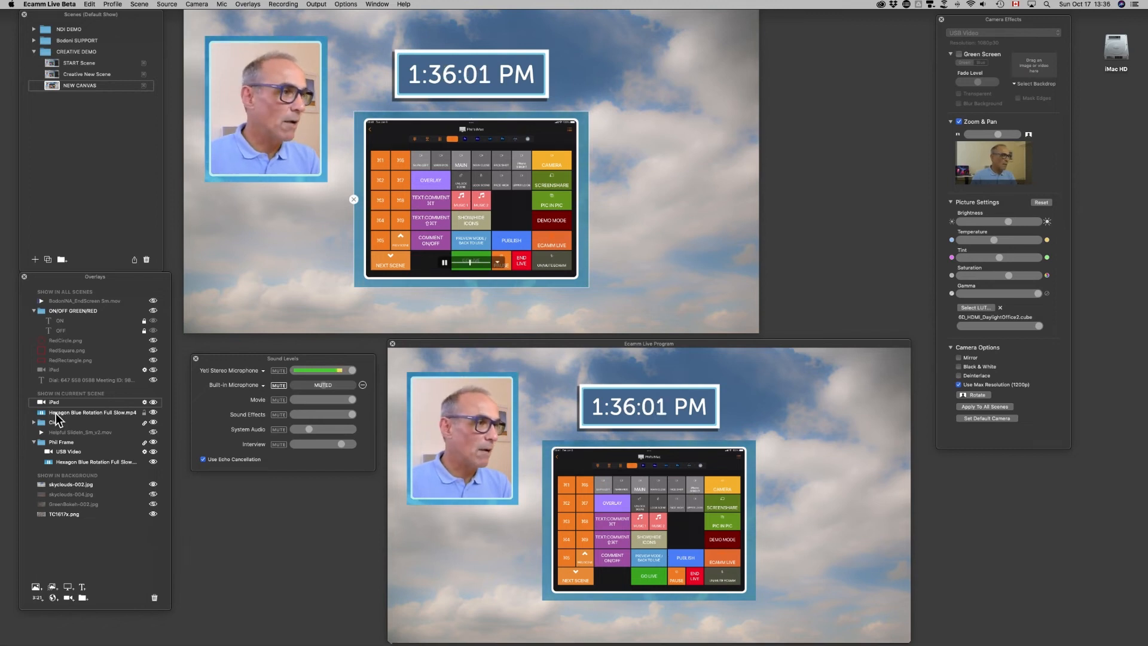
# Step: Group the iPad overlay and its hexagon video in a new folder named iPad group, and move the group down toward the canvas's left side
pyautogui.click(82, 598)
pyautogui.click(60, 403)
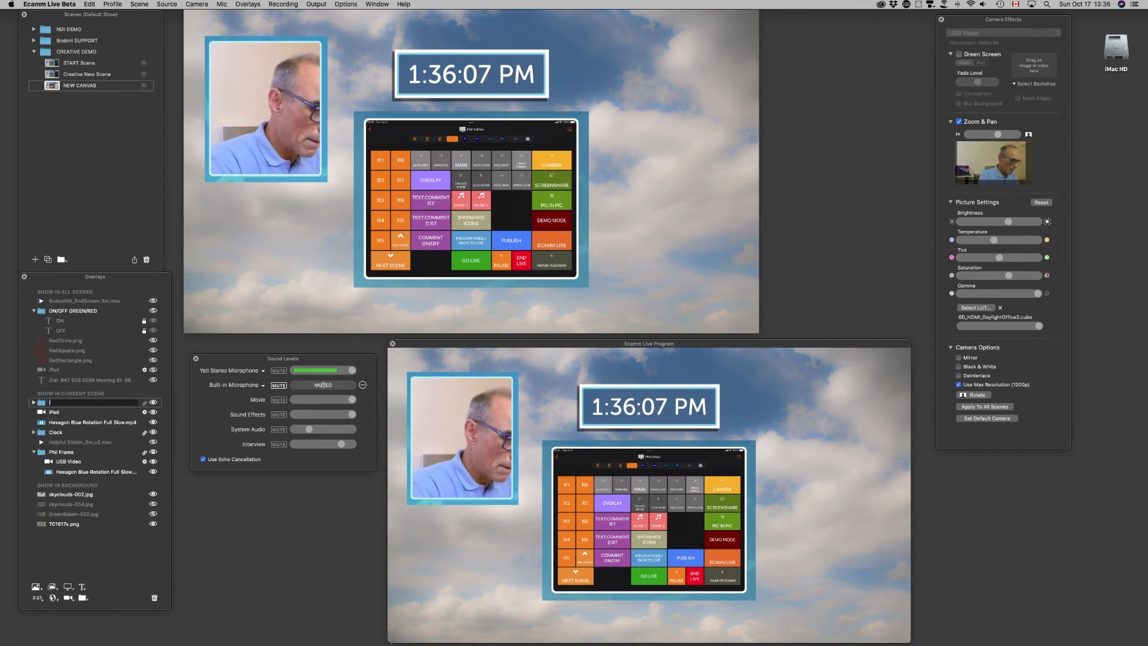
pyautogui.write('ipad group')
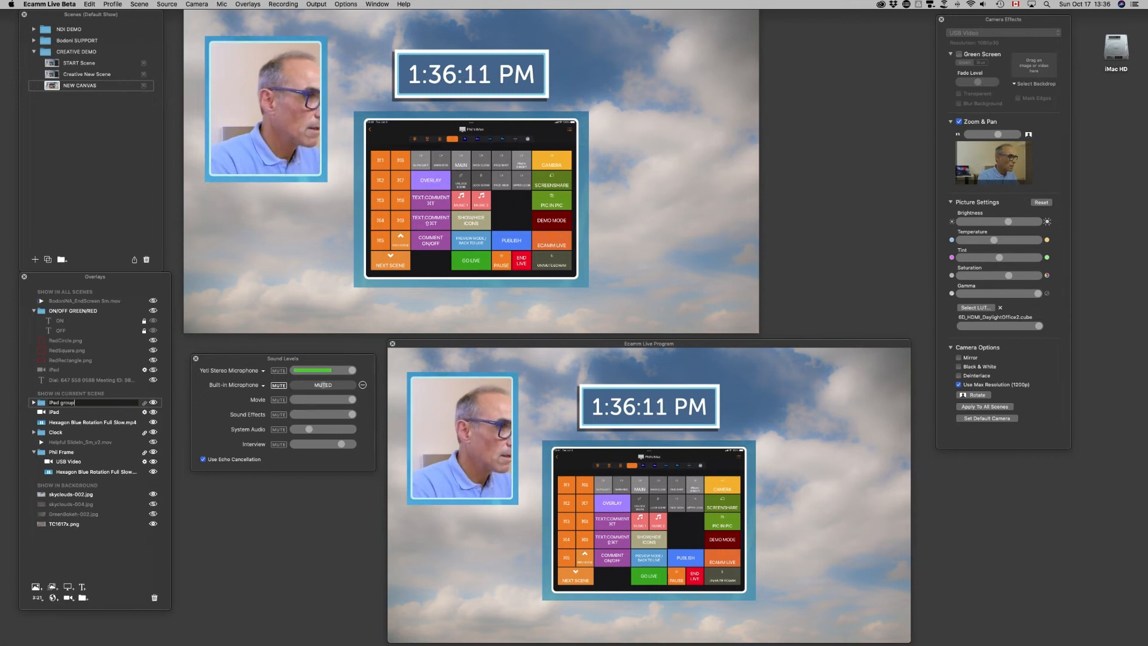
pyautogui.press('Return')
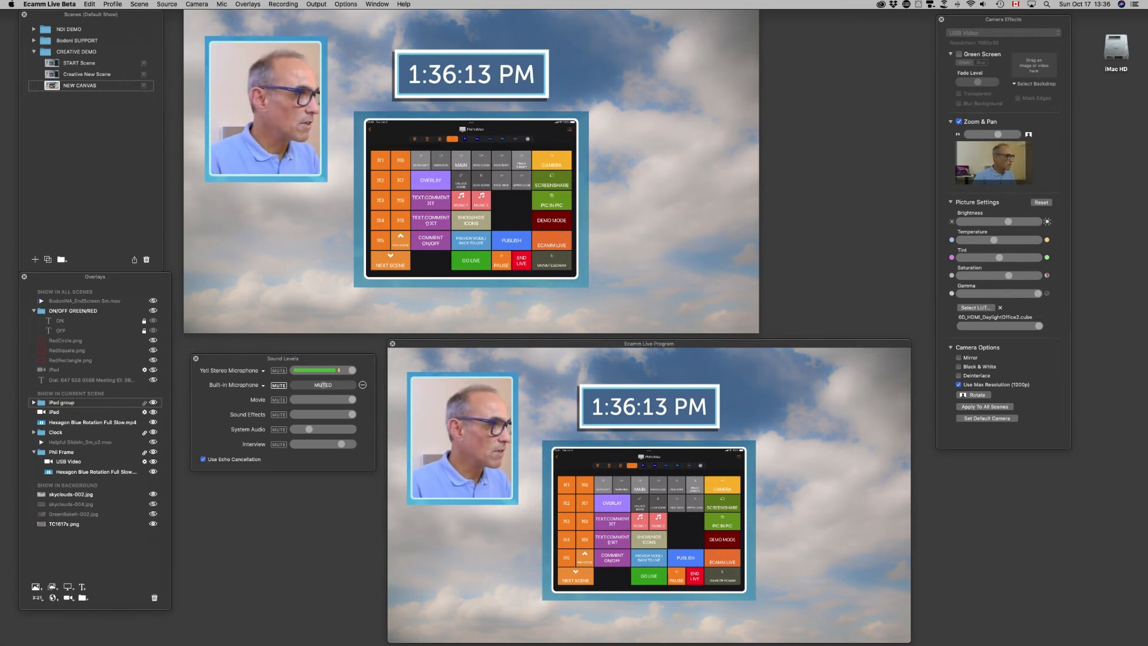
pyautogui.moveTo(40, 413); pyautogui.dragTo(54, 406)
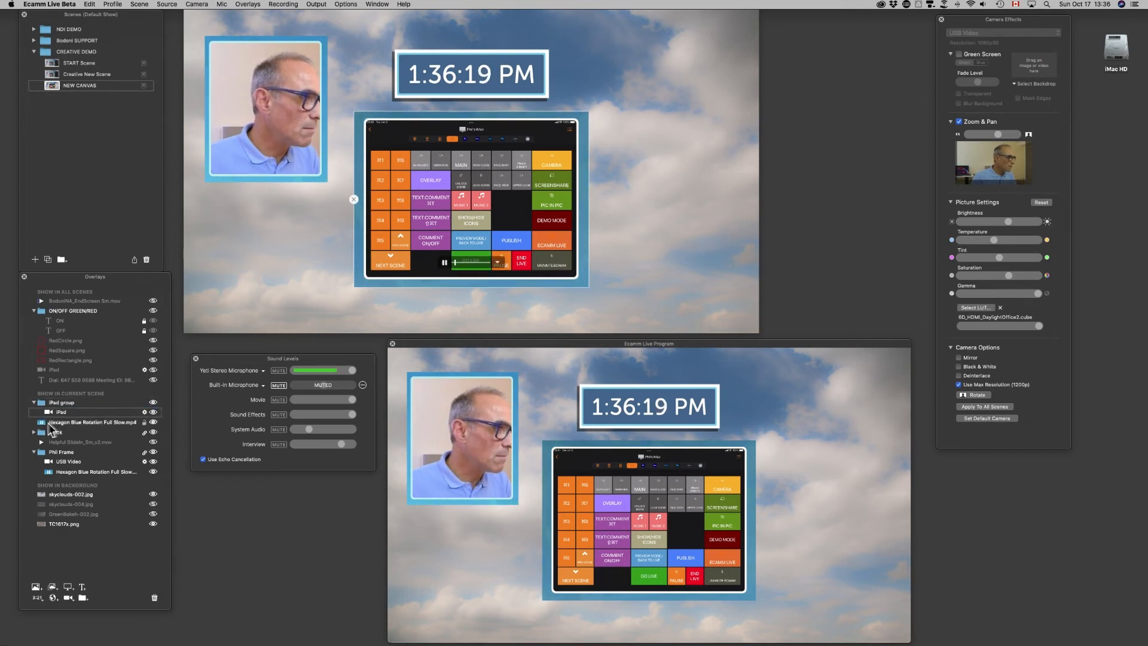
pyautogui.moveTo(51, 422); pyautogui.dragTo(60, 417)
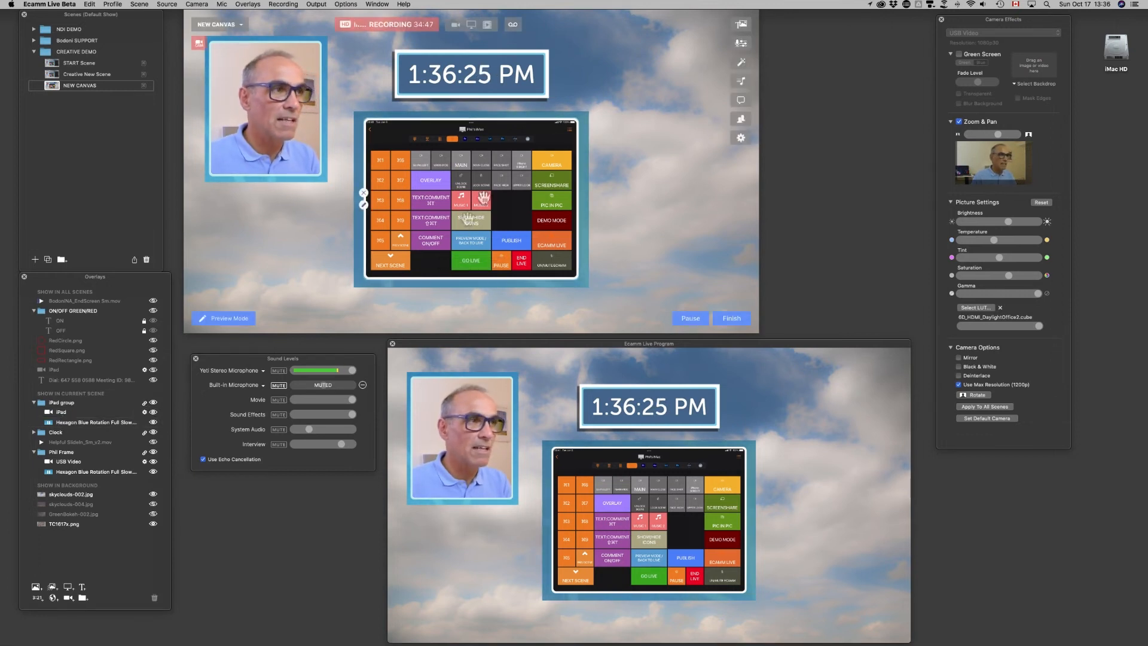
pyautogui.moveTo(485, 180); pyautogui.dragTo(462, 195)
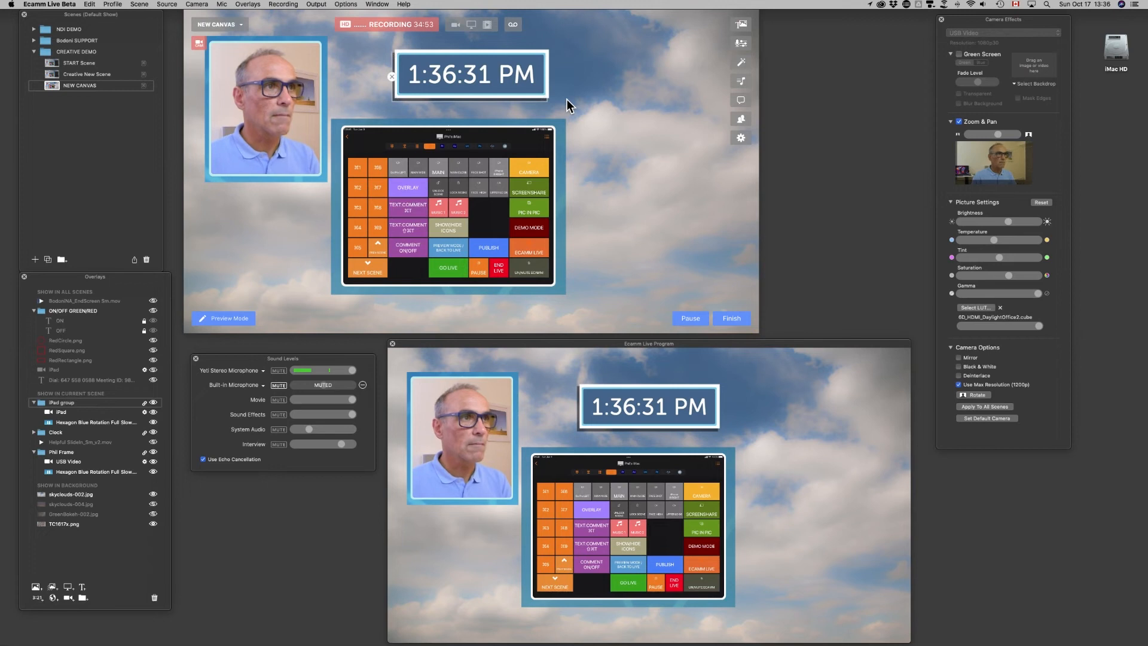
# Step: Add a camera overlay with a Custom shape and size it as a tall rectangle filling the space beside the clock and iPad group
pyautogui.click(67, 597)
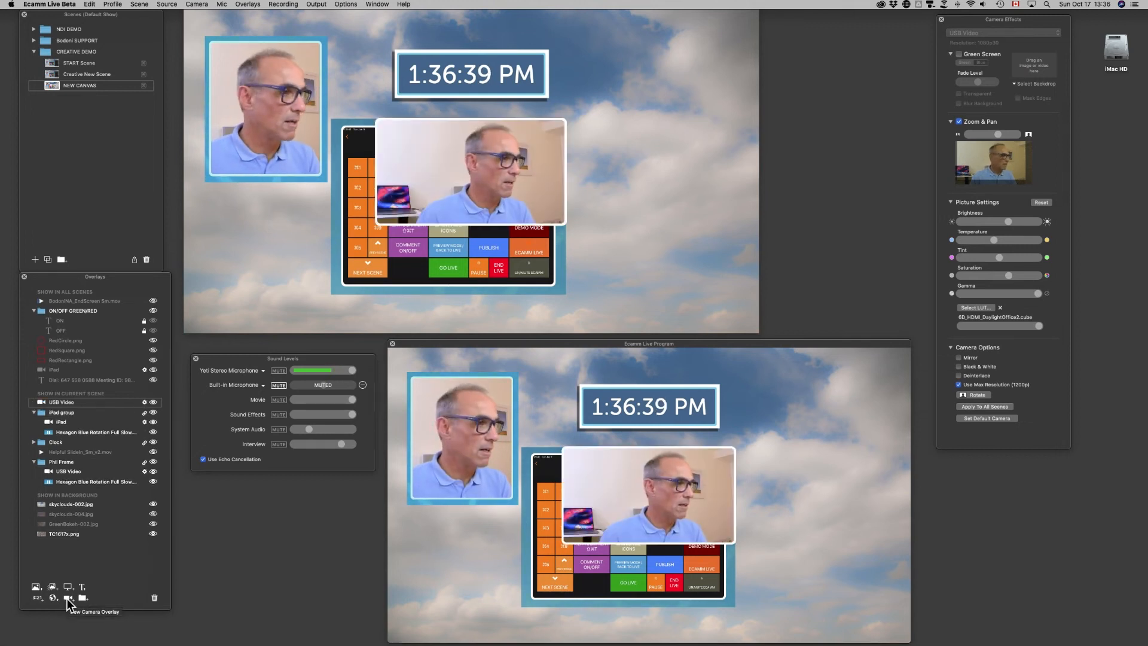
pyautogui.moveTo(457, 155); pyautogui.dragTo(625, 95)
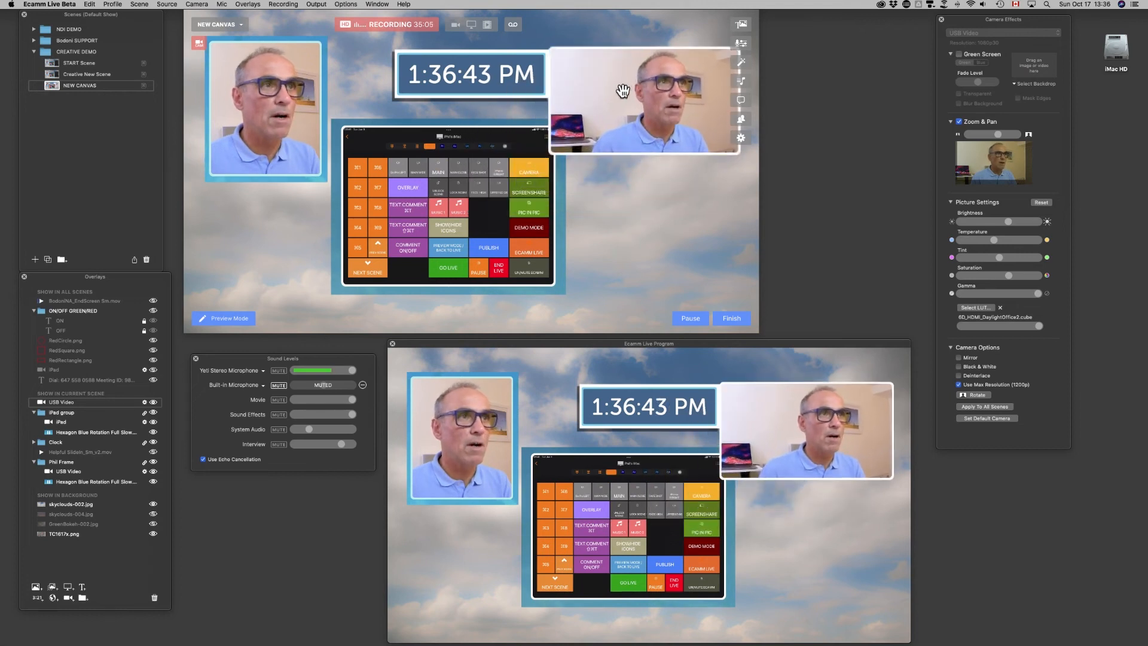
pyautogui.click(548, 105)
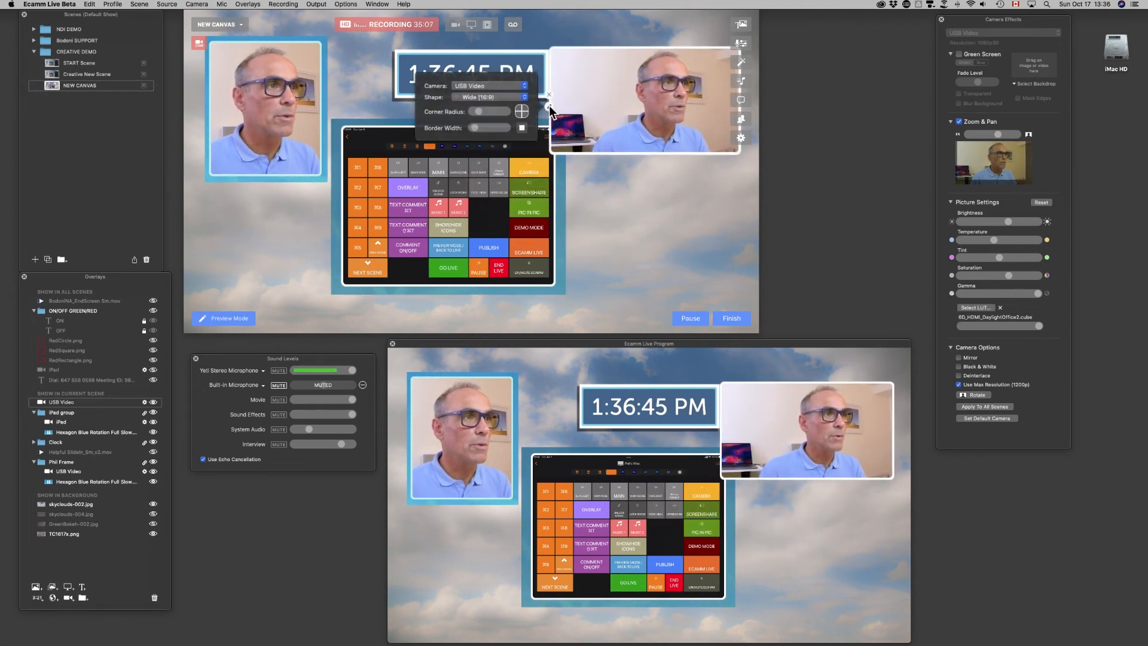
pyautogui.click(489, 96)
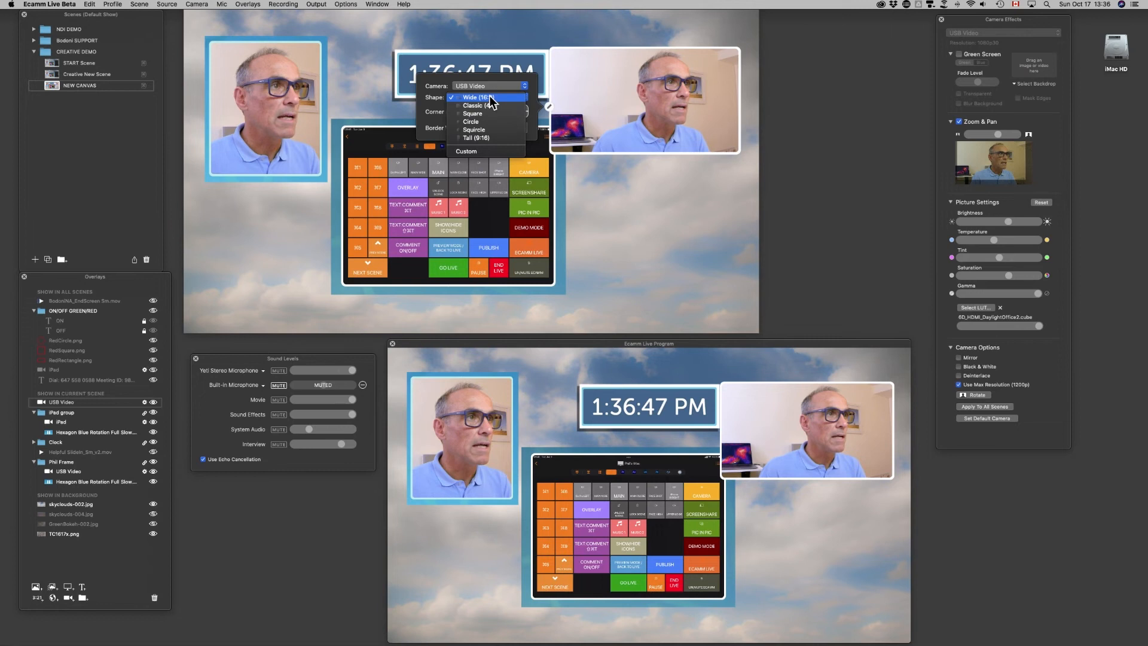
pyautogui.click(478, 152)
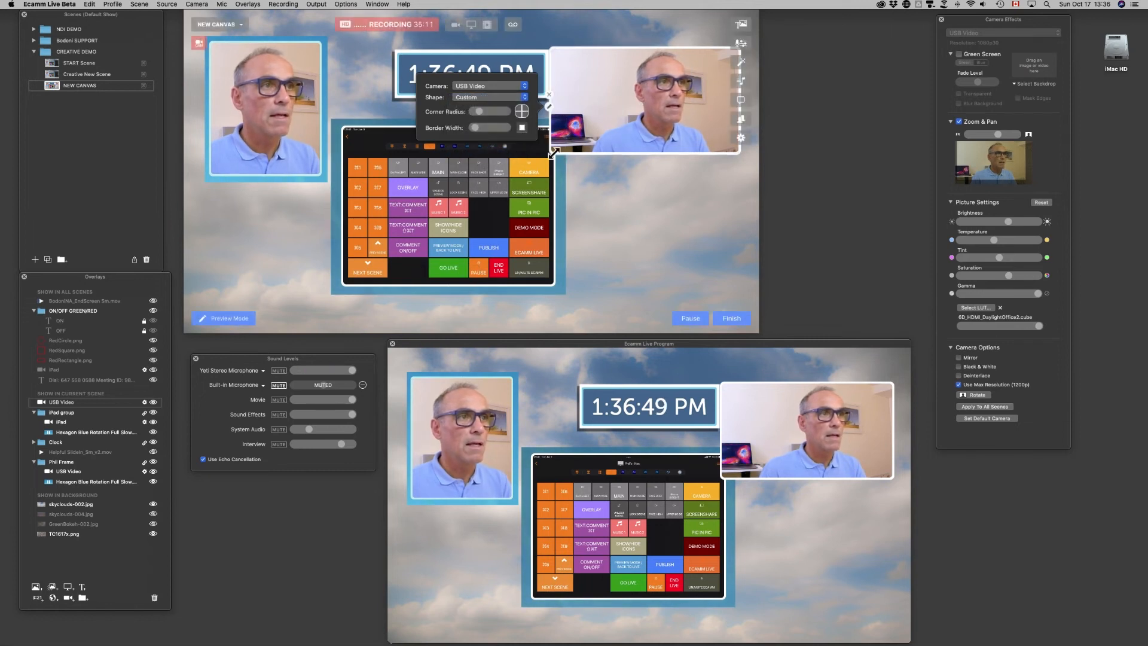
pyautogui.moveTo(552, 152); pyautogui.dragTo(575, 293)
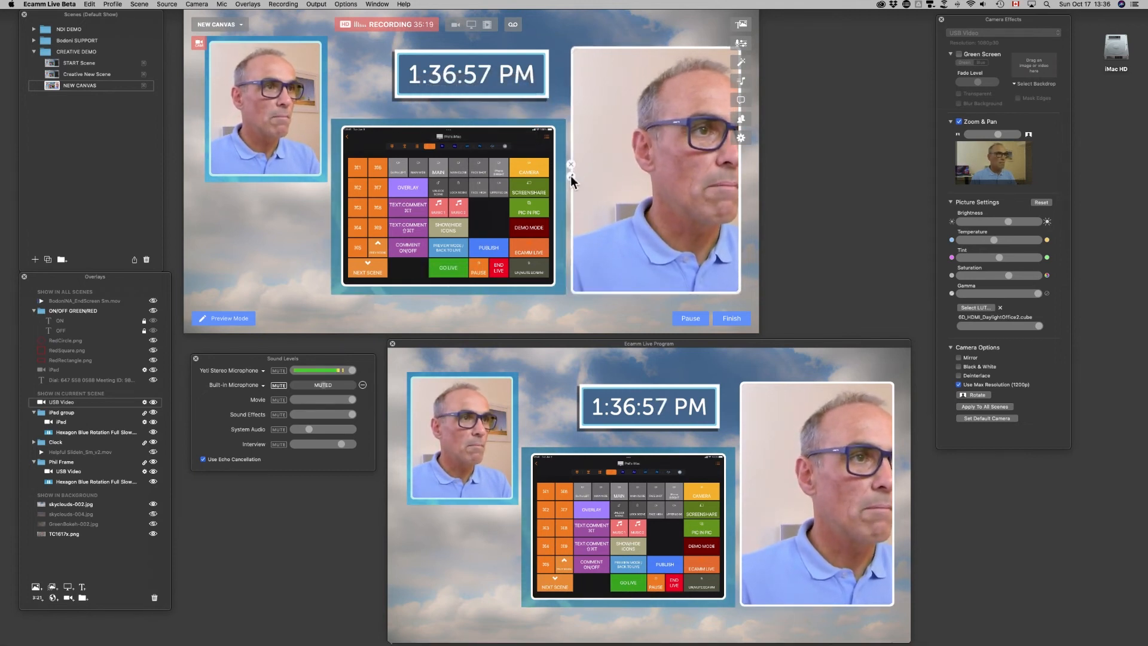
# Step: Set the tall camera overlay's source to Guest 1 and close its settings
pyautogui.click(571, 176)
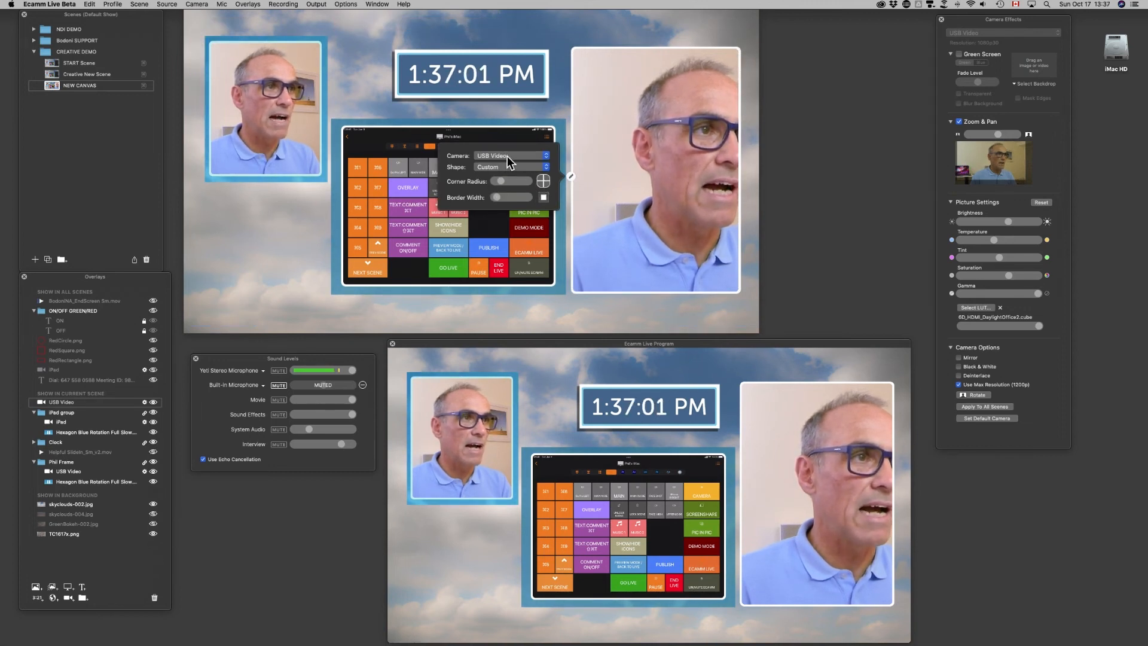
pyautogui.click(508, 156)
pyautogui.click(506, 165)
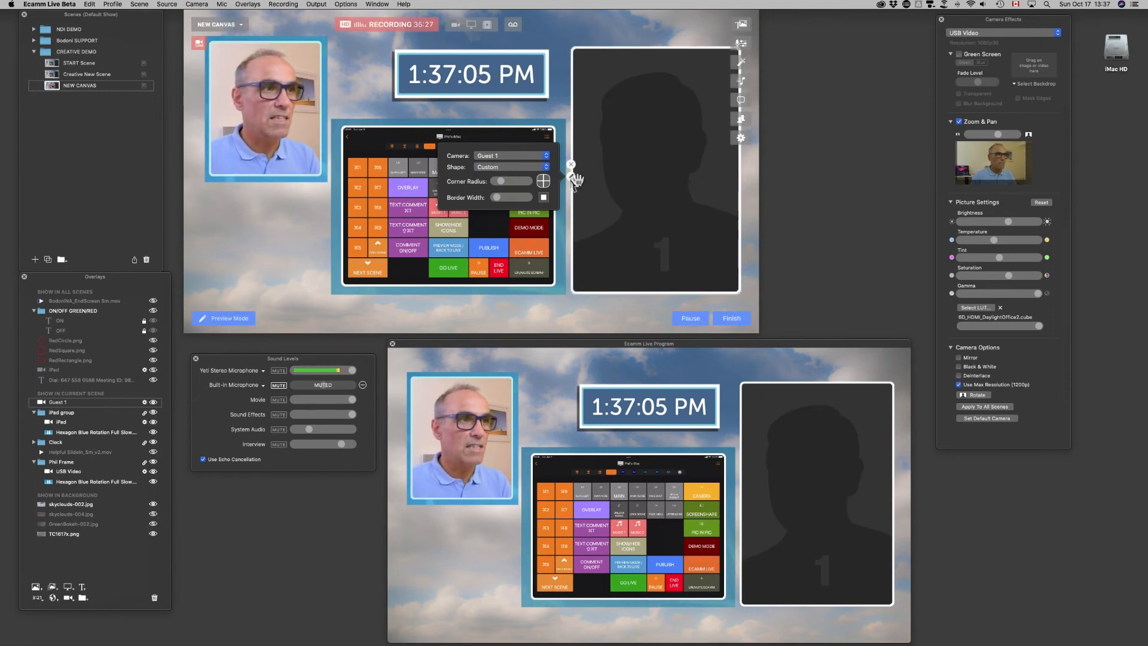
pyautogui.click(571, 176)
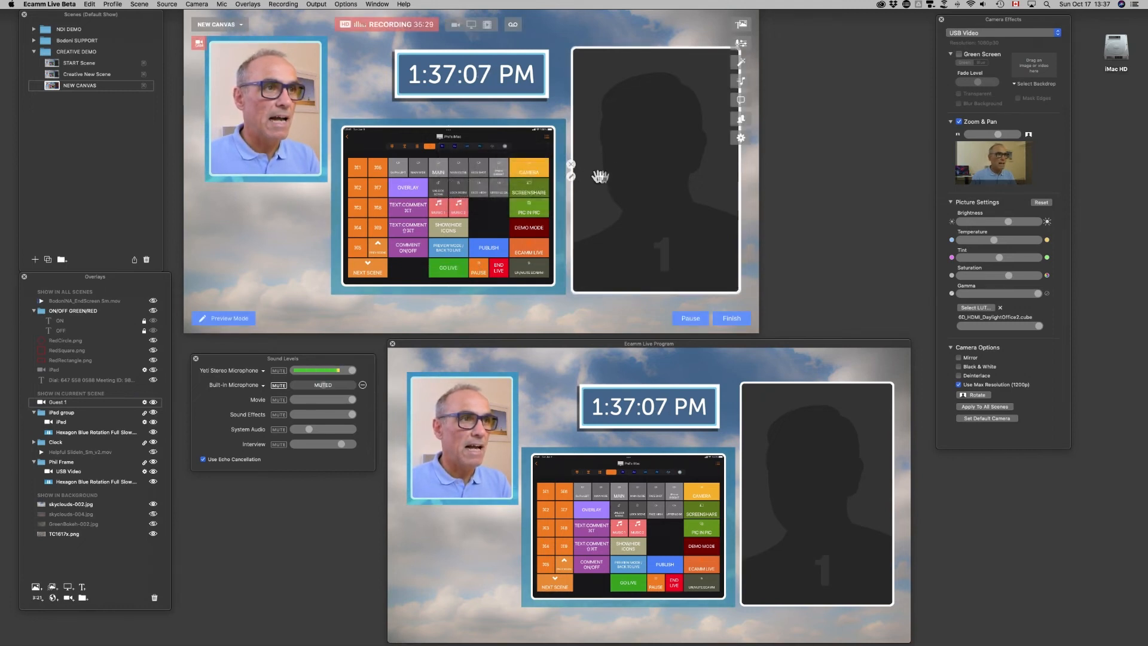
pyautogui.click(827, 246)
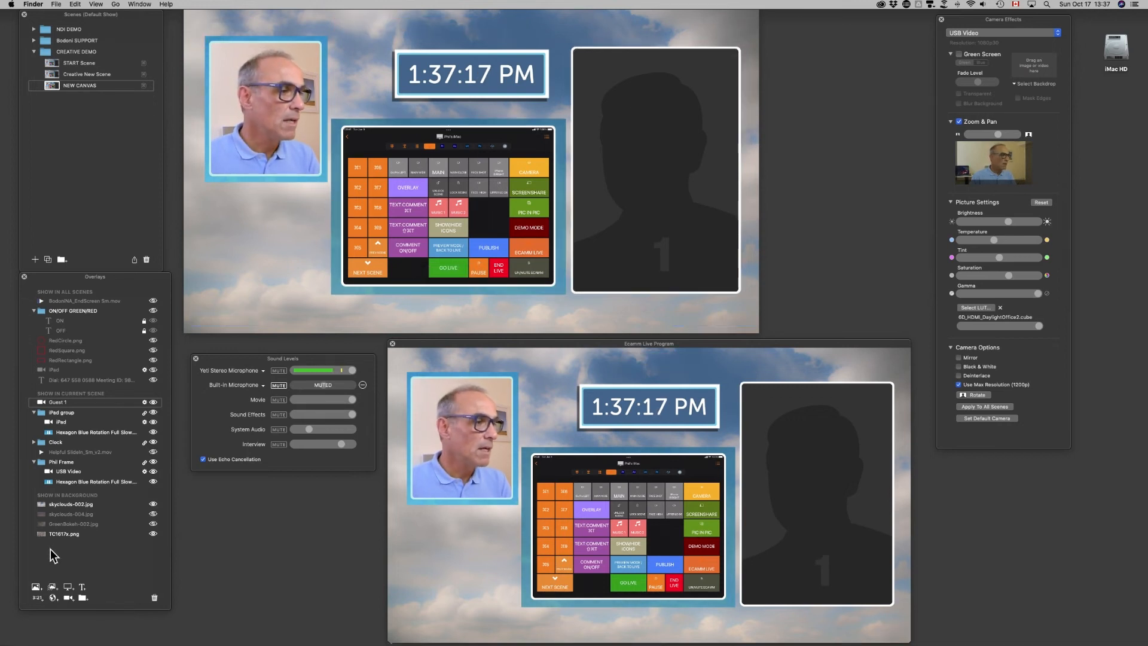
# Step: Add Cyan.png from the Colours folder as an image overlay, make it semi-transparent and align its corner just outside Guest 1's upper-right corner
pyautogui.click(36, 588)
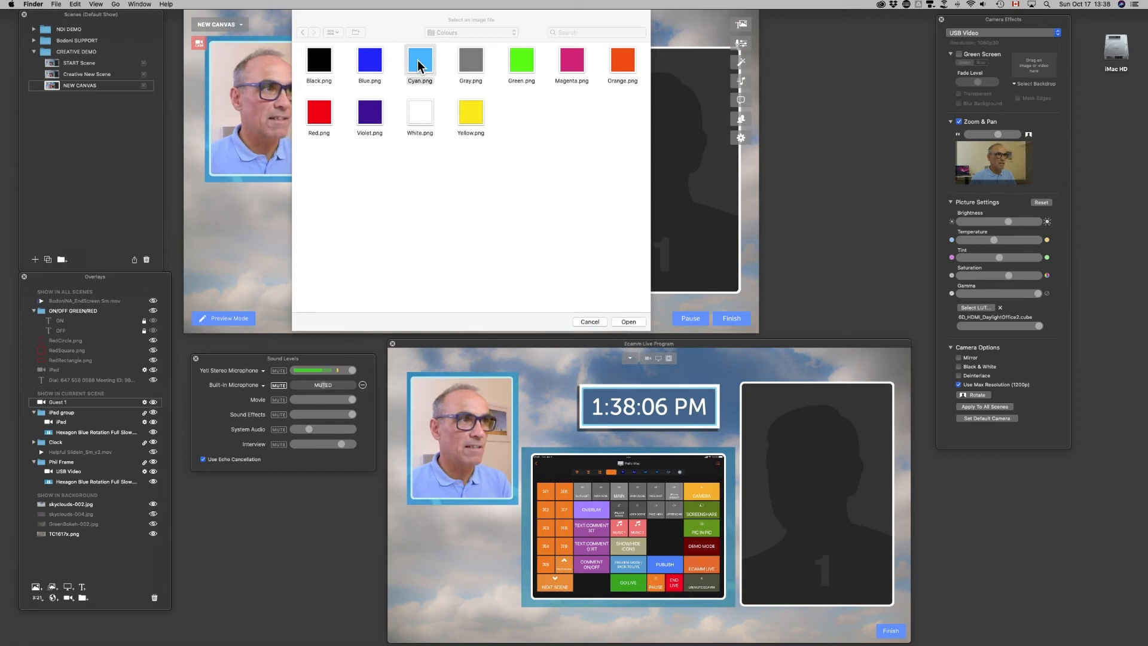
pyautogui.click(627, 322)
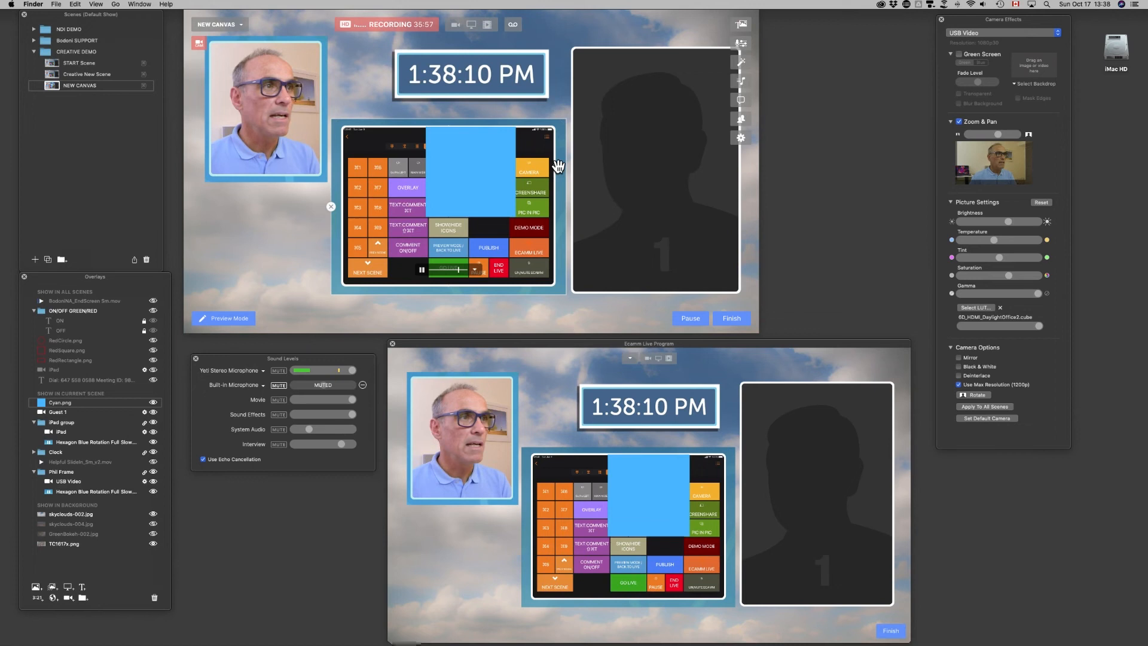
pyautogui.moveTo(467, 165); pyautogui.dragTo(694, 85)
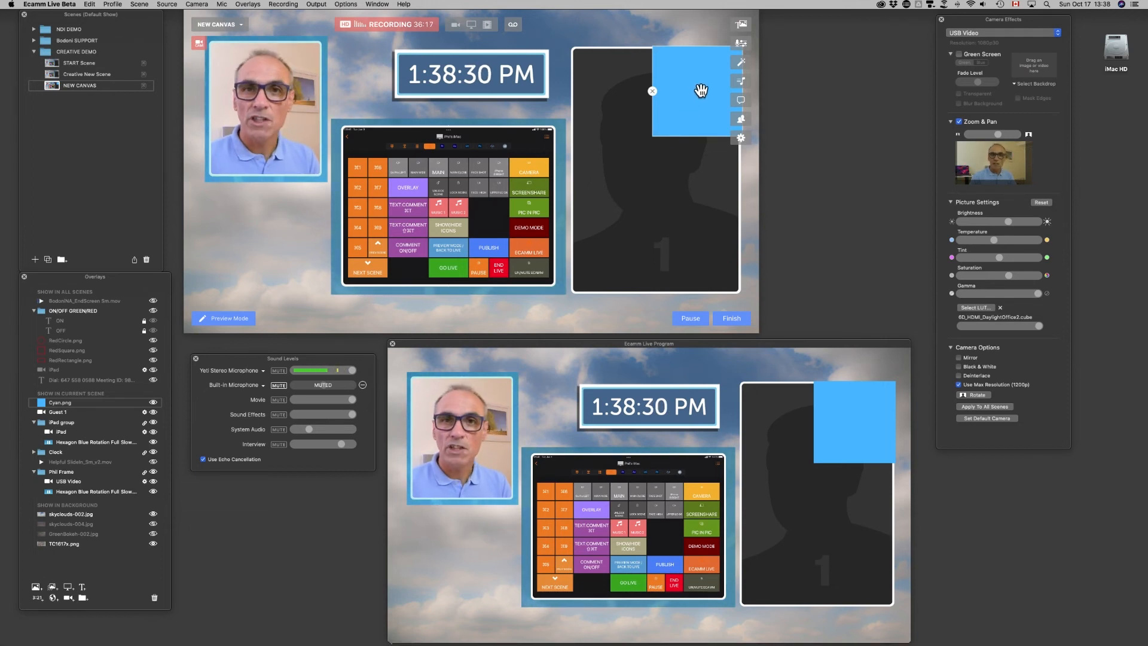
pyautogui.scroll(-1, 706, 96)
pyautogui.scroll(-1, 706, 96)
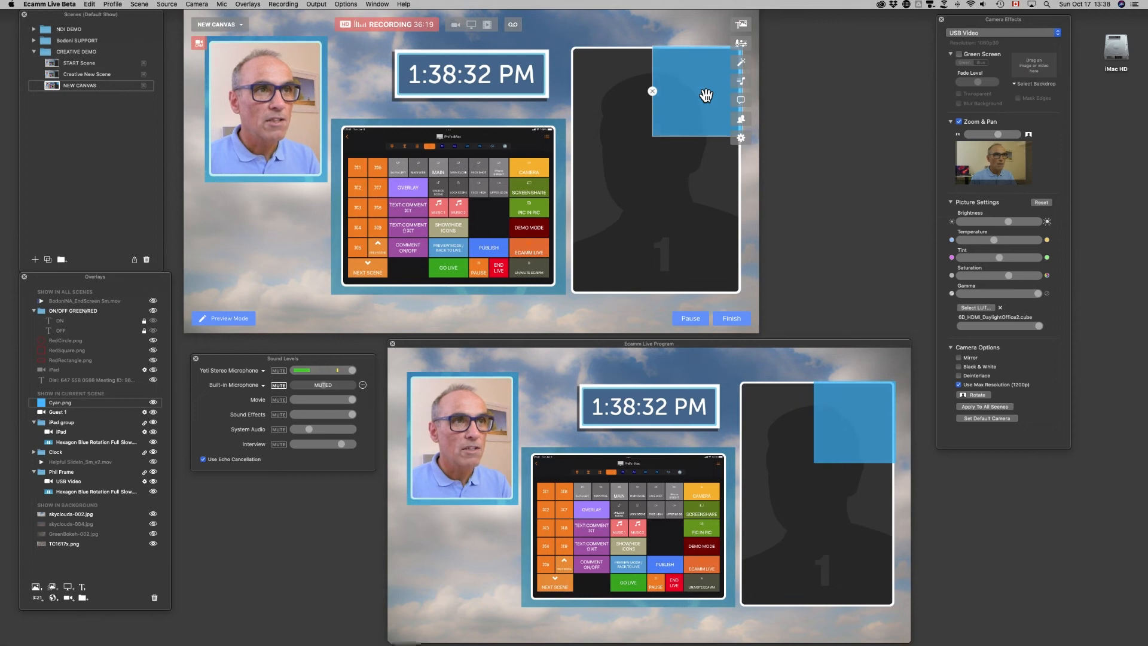
pyautogui.scroll(-3, 699, 97)
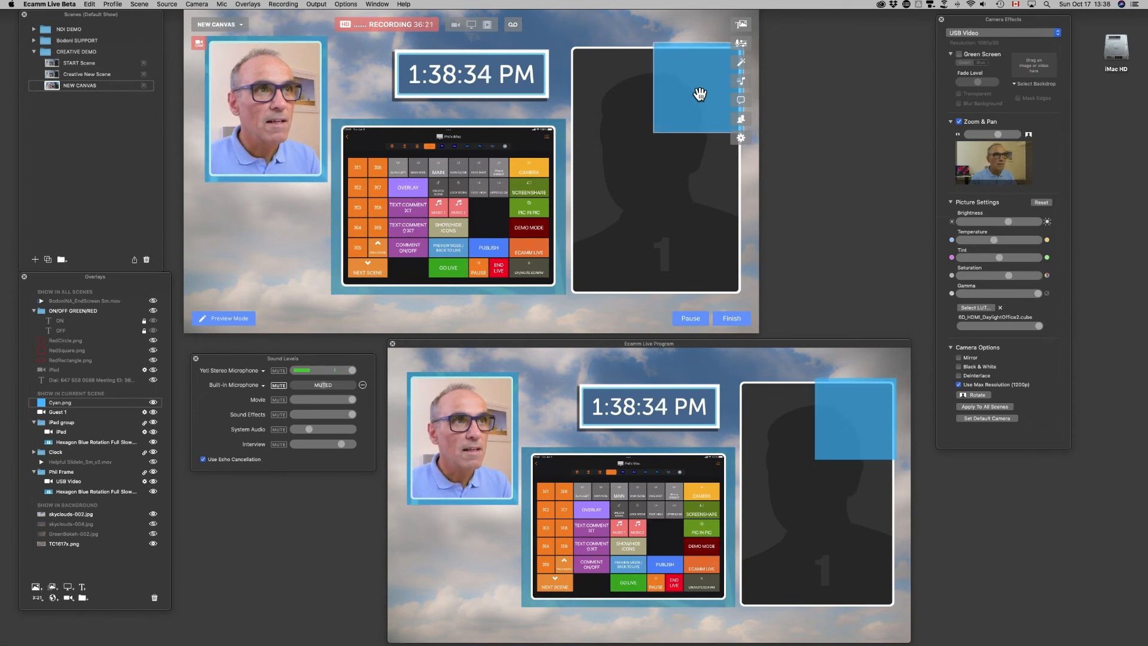
# Step: Stretch the Cyan.png overlay into an even border around the Guest 1 overlay and place it behind Guest 1 in the layer order
pyautogui.moveTo(656, 129); pyautogui.dragTo(491, 313)
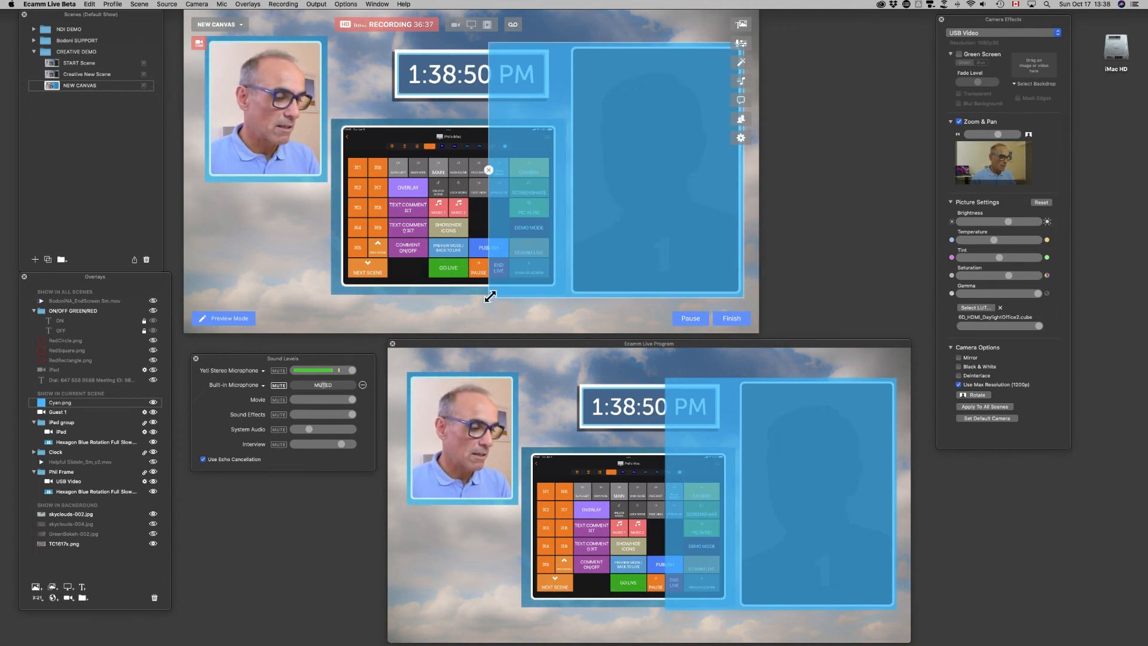
pyautogui.moveTo(490, 297); pyautogui.dragTo(569, 301)
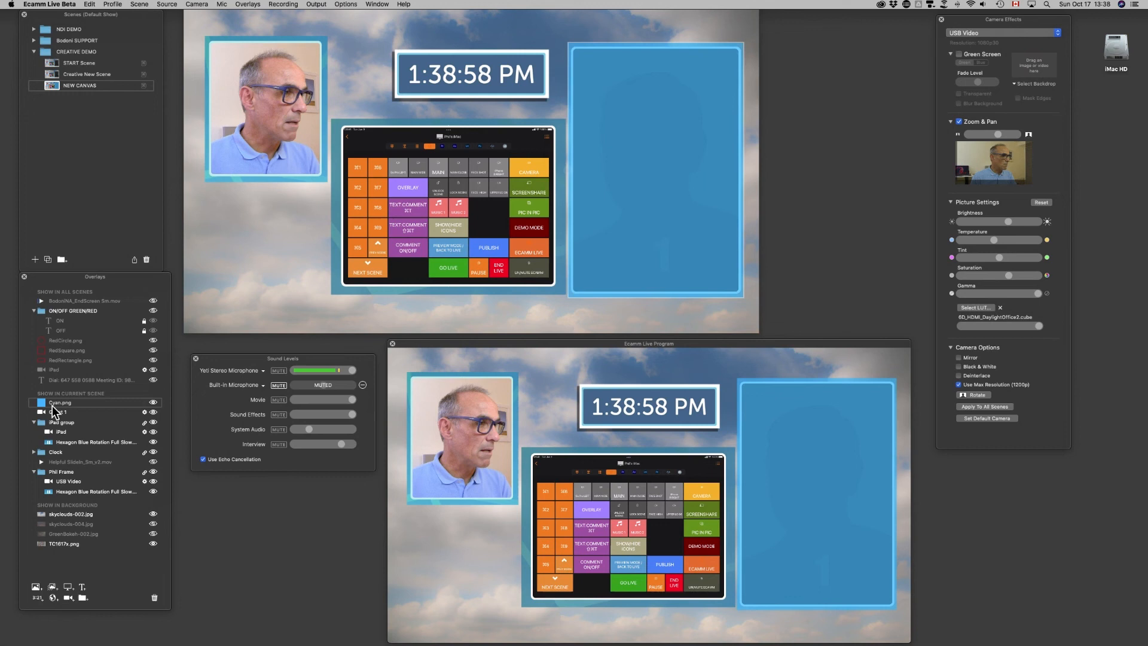
pyautogui.moveTo(70, 403); pyautogui.dragTo(73, 412)
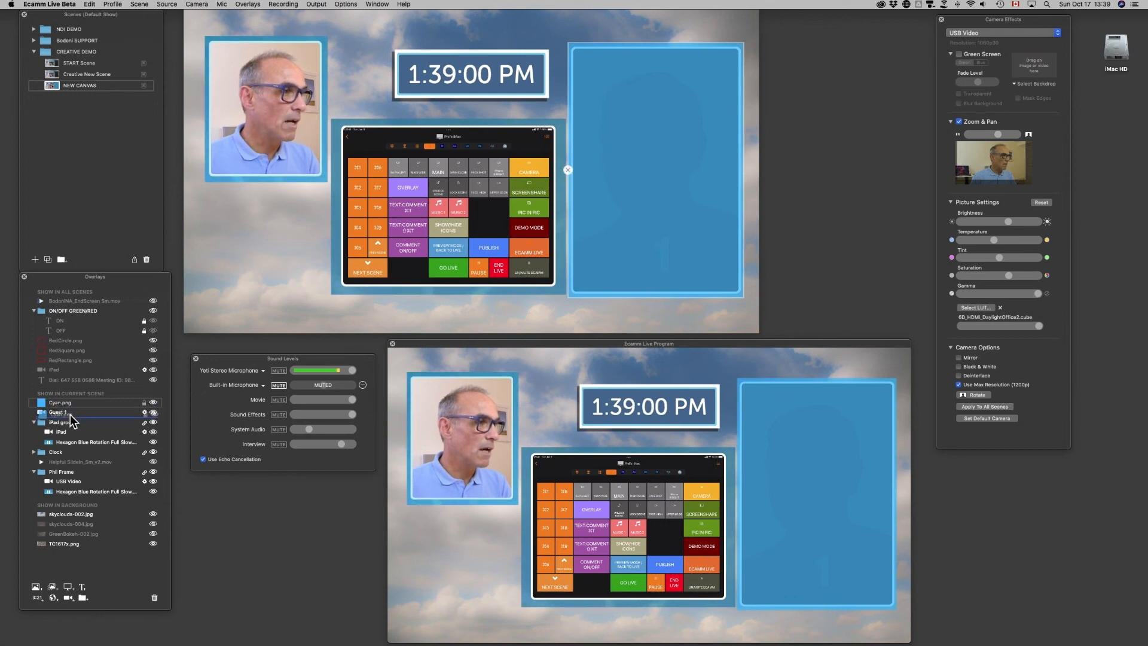
pyautogui.moveTo(70, 414); pyautogui.dragTo(70, 414)
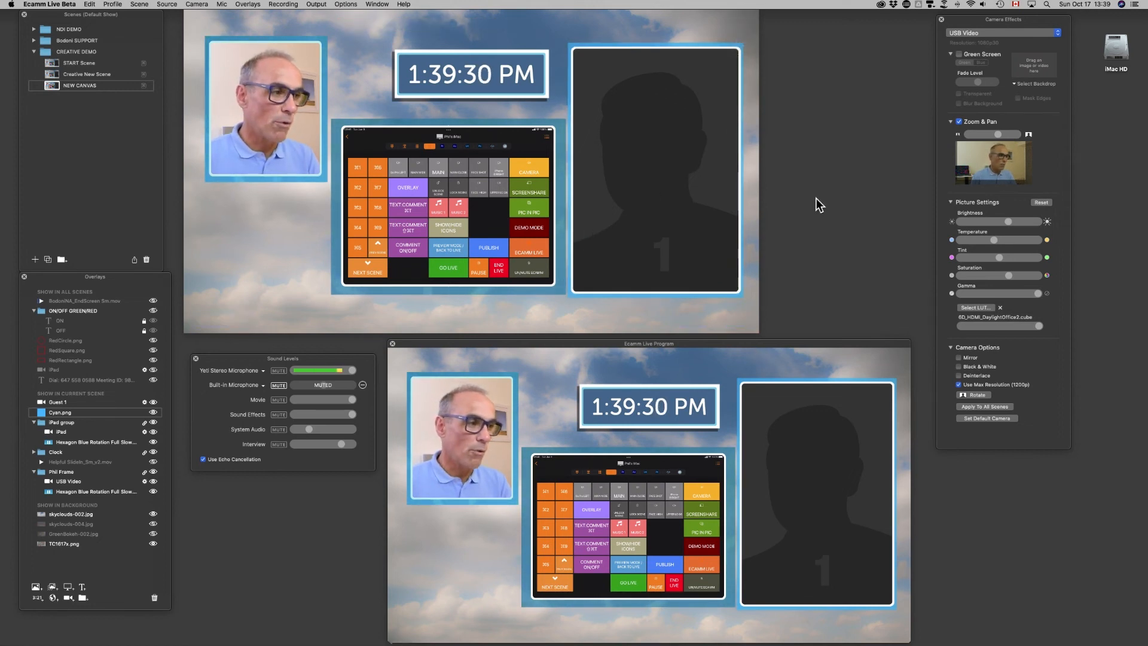
# Step: Add Red.png from the Colours folder as an image overlay and place it in the empty space below the framed camera
pyautogui.click(35, 587)
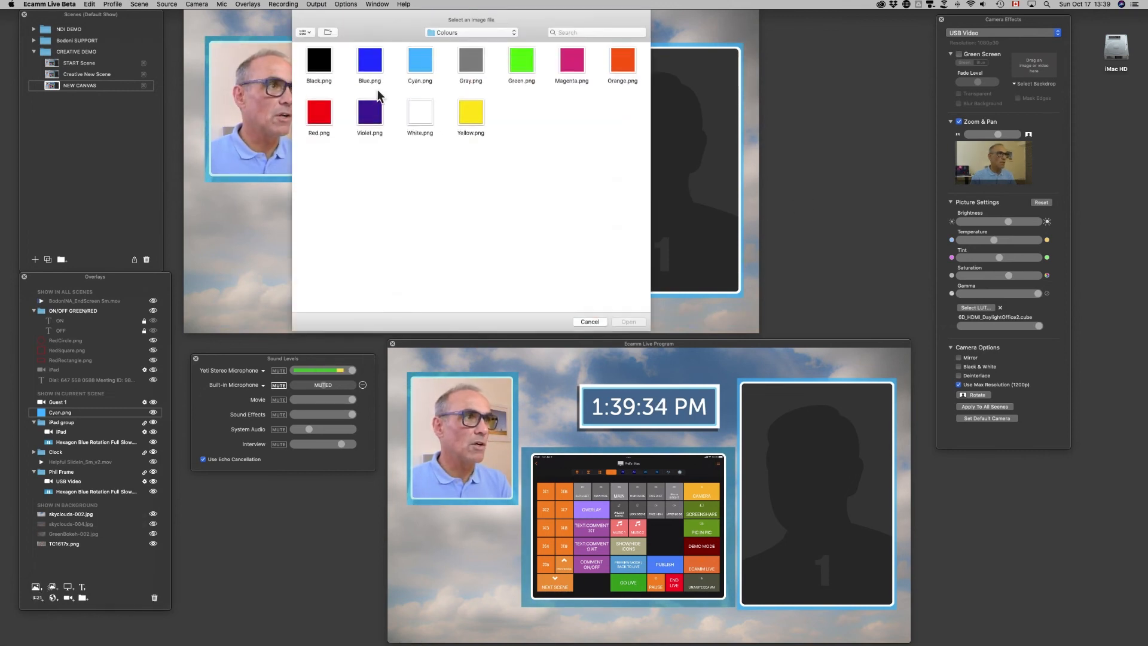
pyautogui.click(320, 114)
pyautogui.click(629, 321)
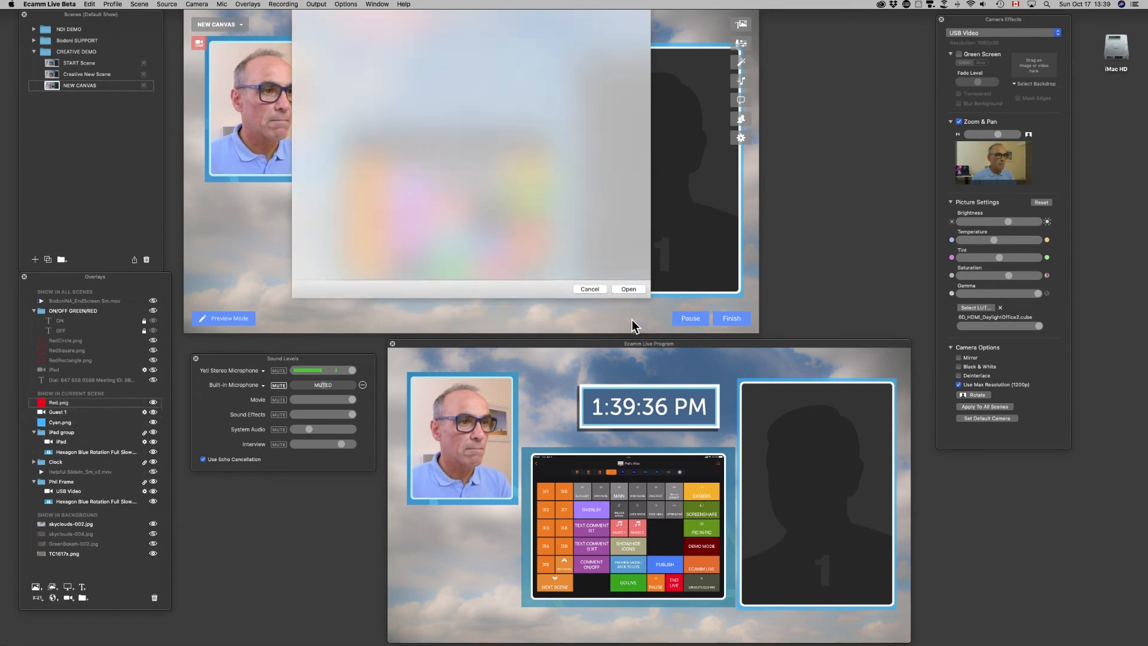
pyautogui.moveTo(466, 166); pyautogui.dragTo(263, 233)
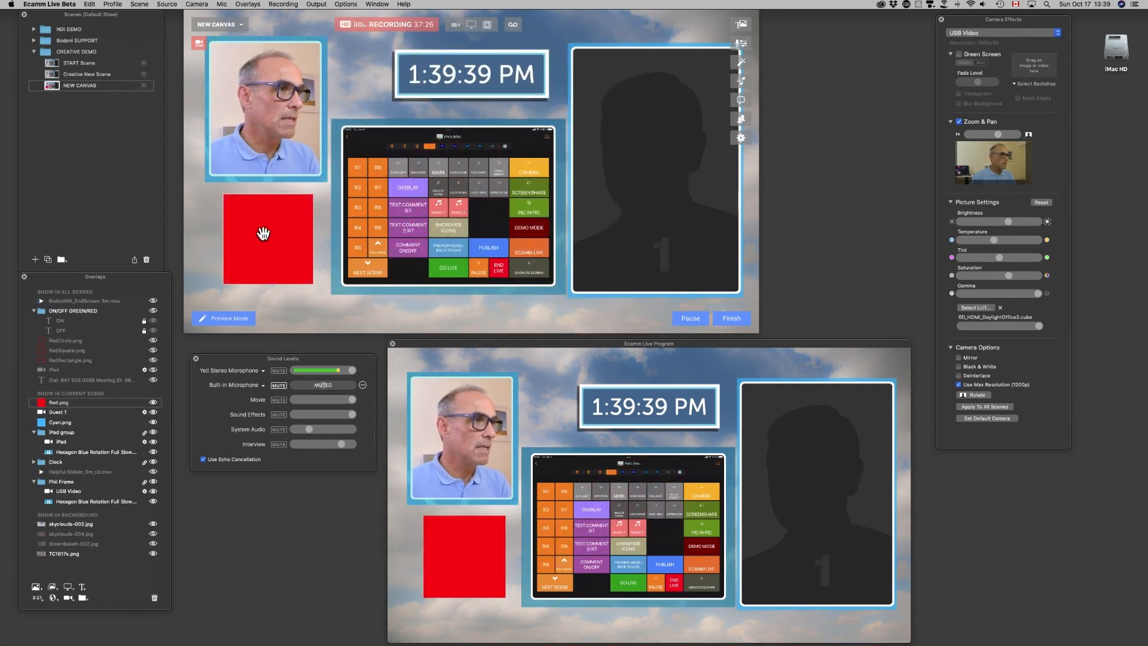
# Step: Add Blue.png from the Colours folder as an image overlay and place it partly overlapping the red square, offset up and to the right
pyautogui.click(36, 588)
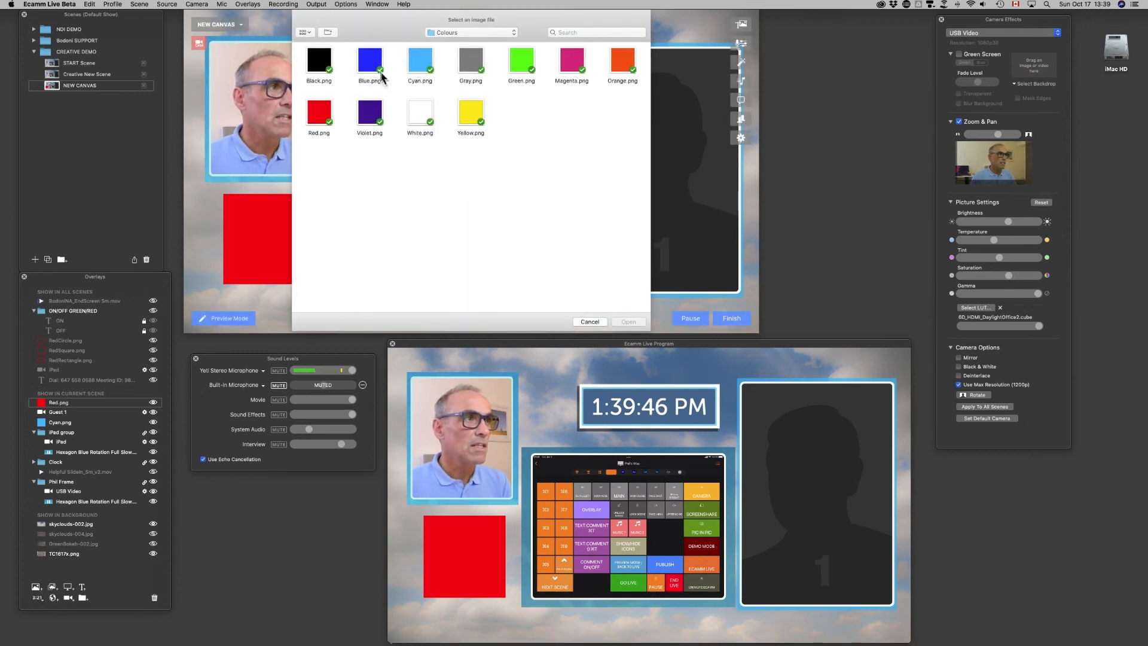
pyautogui.click(369, 58)
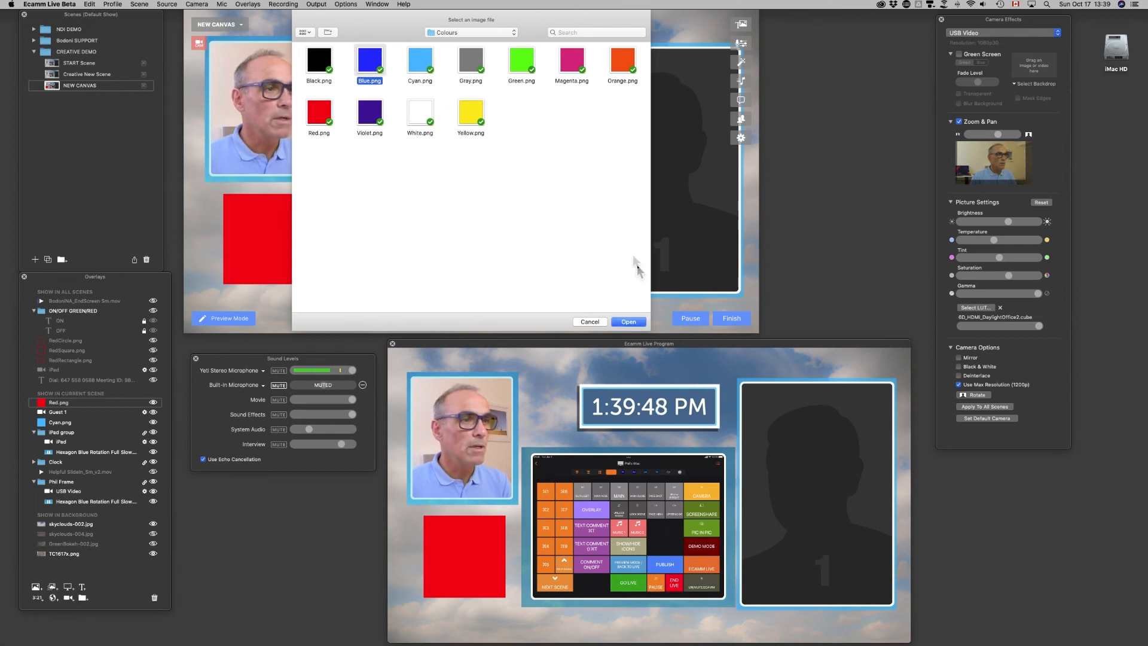
pyautogui.click(628, 322)
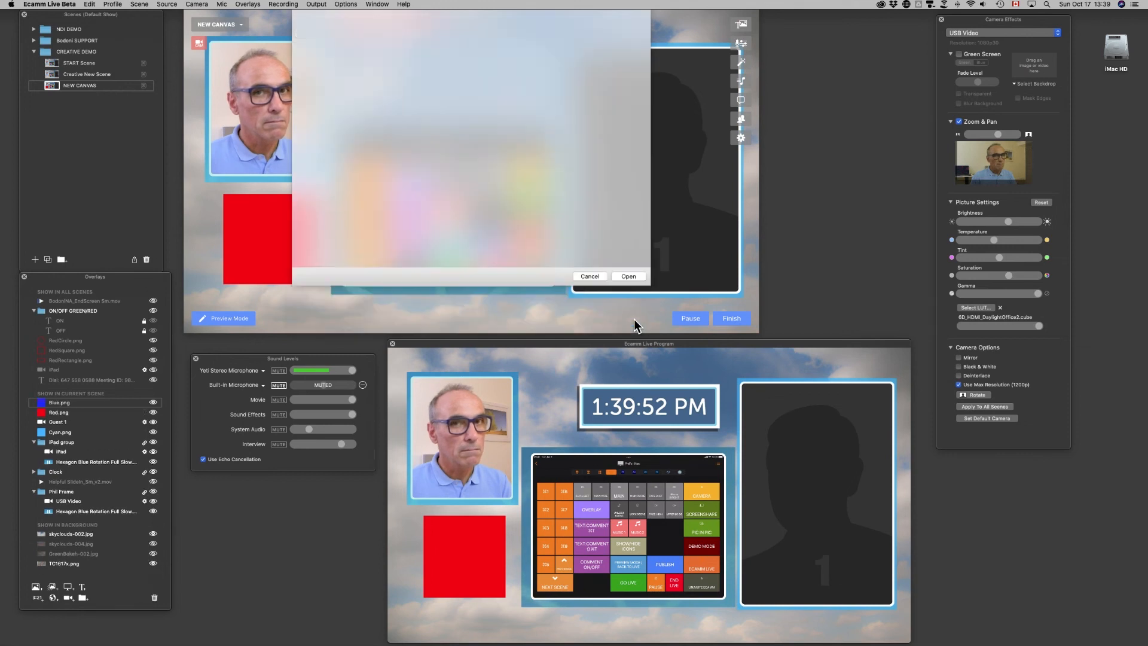
pyautogui.moveTo(496, 146); pyautogui.dragTo(292, 220)
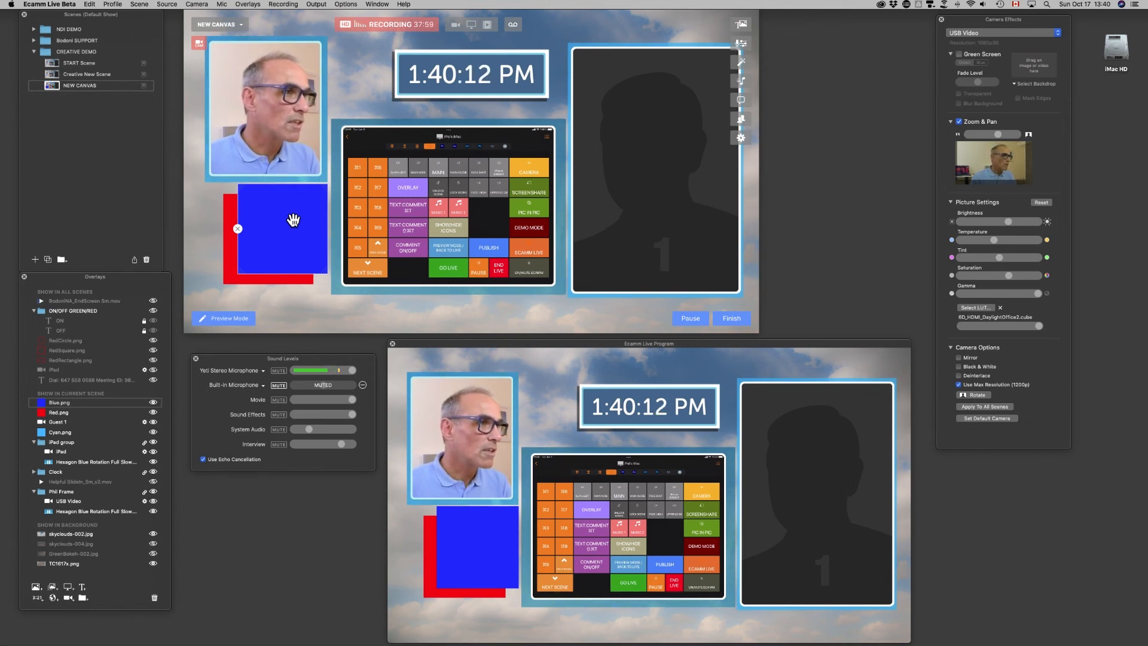
# Step: Try several opacity levels on the blue square overlay, ending at 70%, so the red square shows through it
pyautogui.scroll(-3, 293, 220)
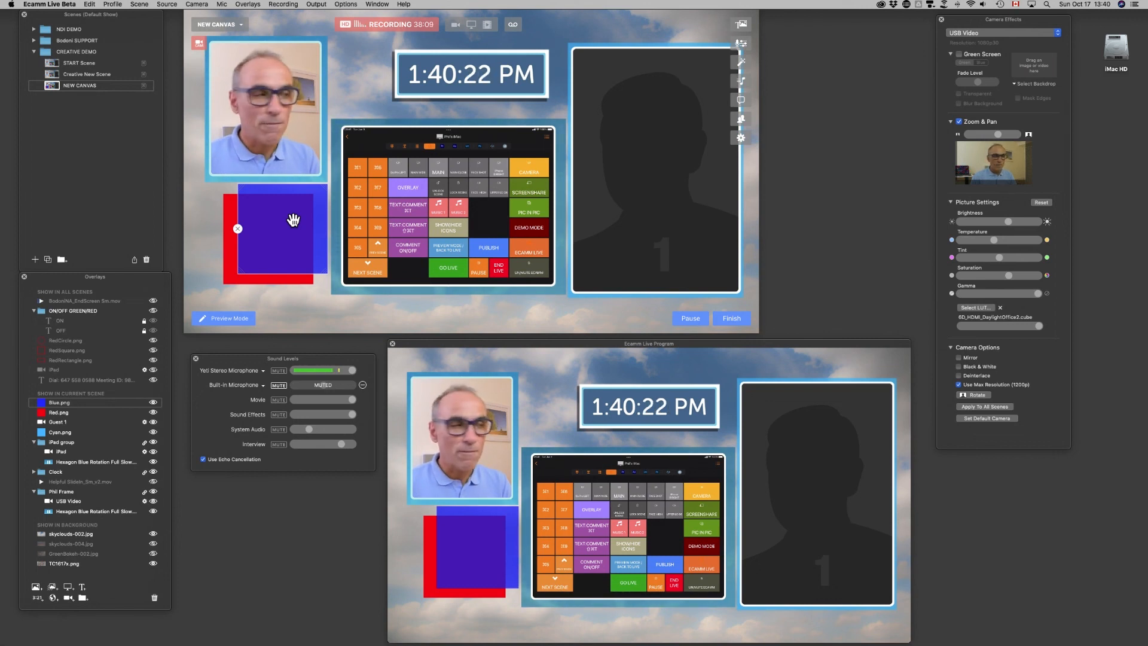
pyautogui.press('6')
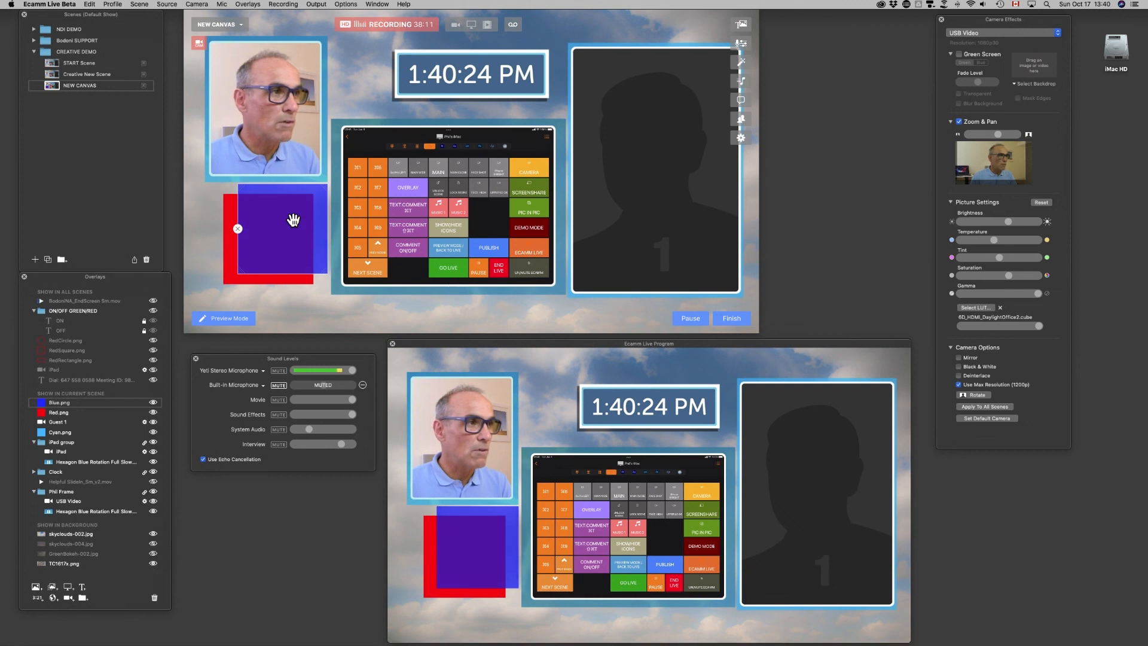
pyautogui.press('5')
pyautogui.press('6')
pyautogui.press('7')
pyautogui.press('8')
pyautogui.press('9')
pyautogui.press('7')
pyautogui.press('7')
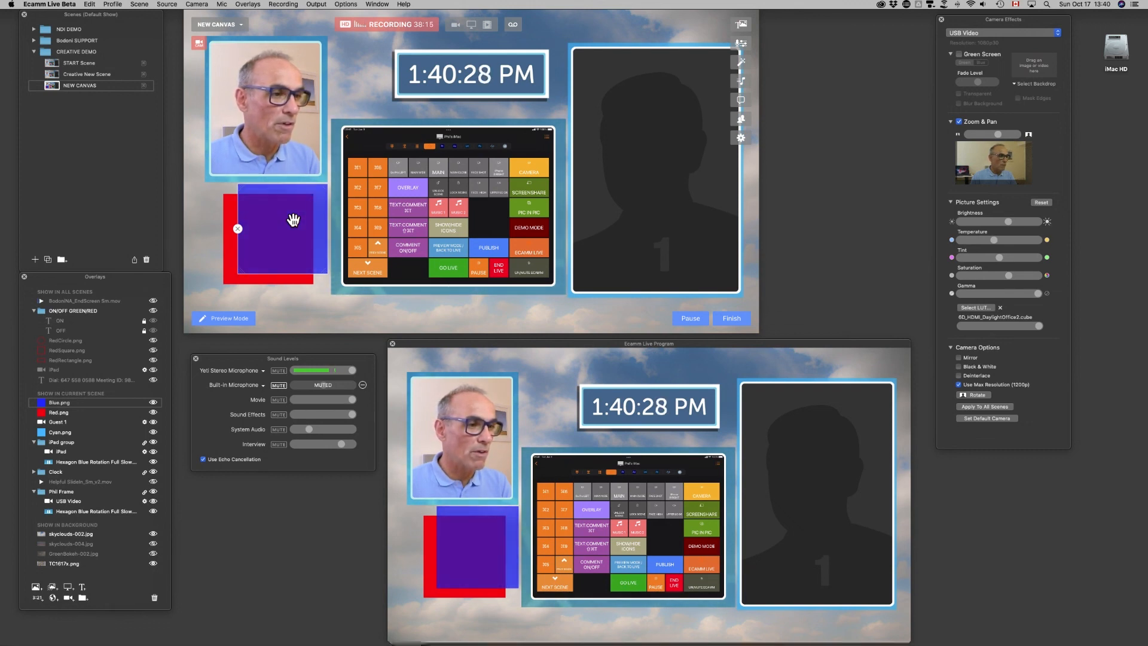
# Step: Try several lower opacity levels on the red square overlay, ending at 70%
pyautogui.click(228, 258)
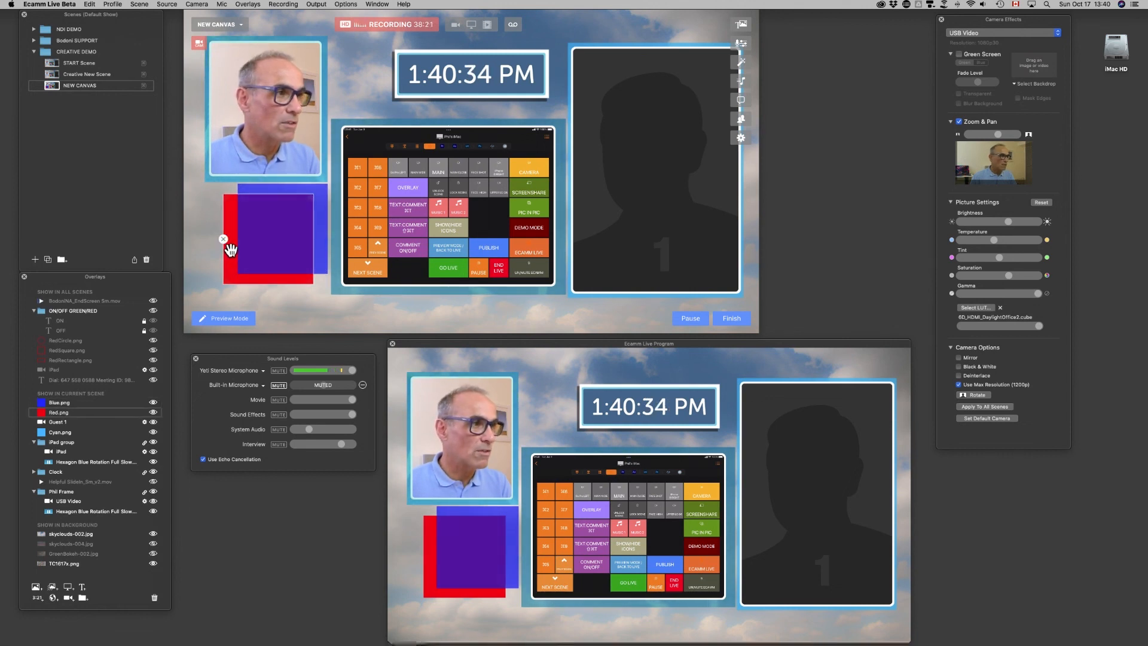
pyautogui.press('5')
pyautogui.press('4')
pyautogui.press('3')
pyautogui.press('5')
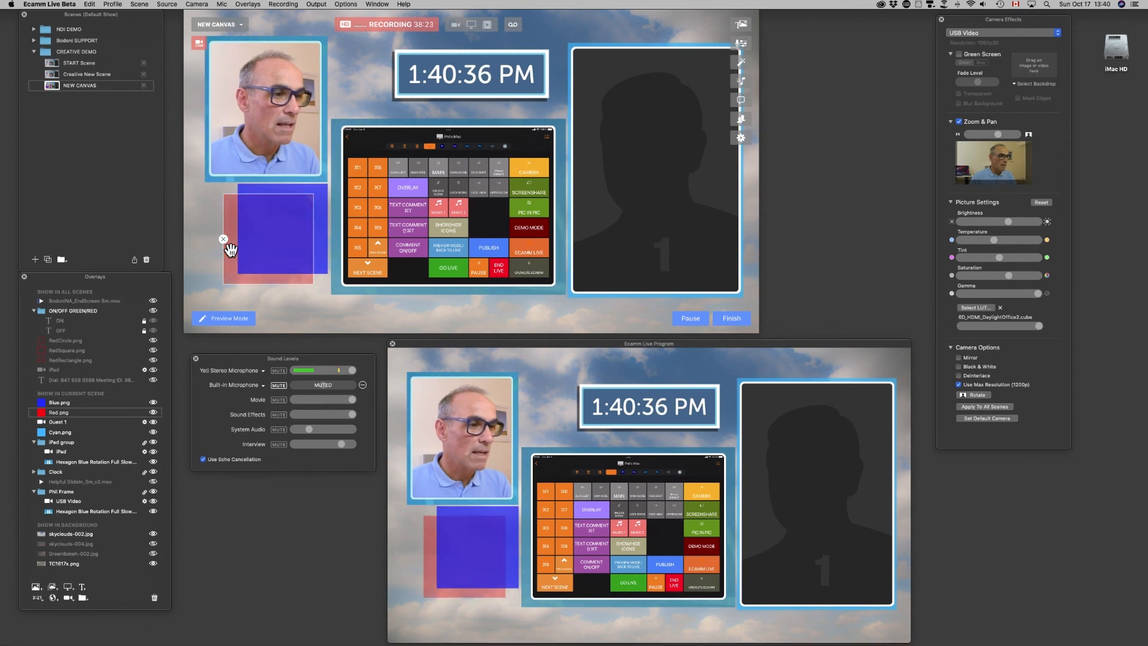
pyautogui.press('7')
# Step: Return the red square to full opacity, then move the semi-transparent blue square over it and align their lower-right corners to blend into purple
pyautogui.click(287, 212)
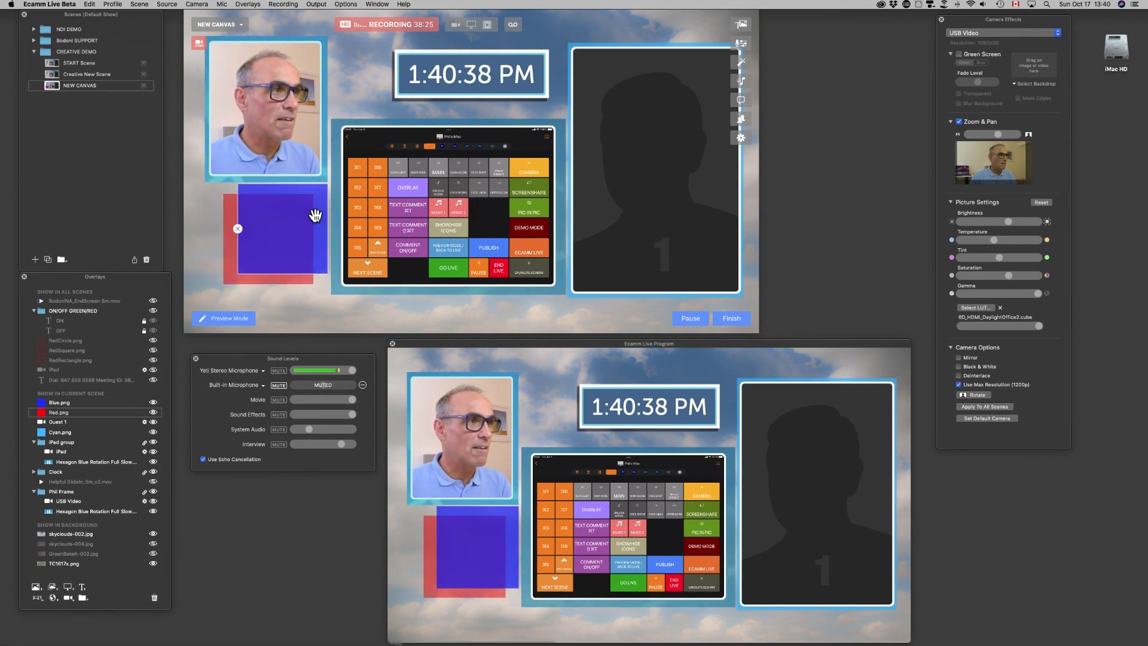
pyautogui.press('0')
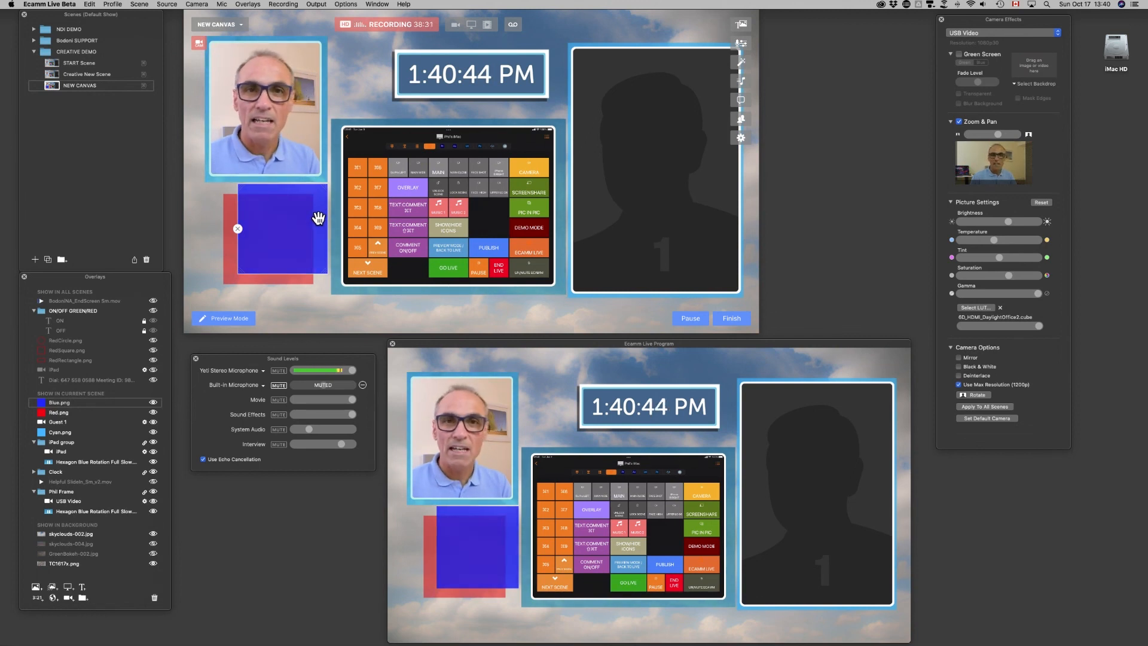
pyautogui.click(230, 267)
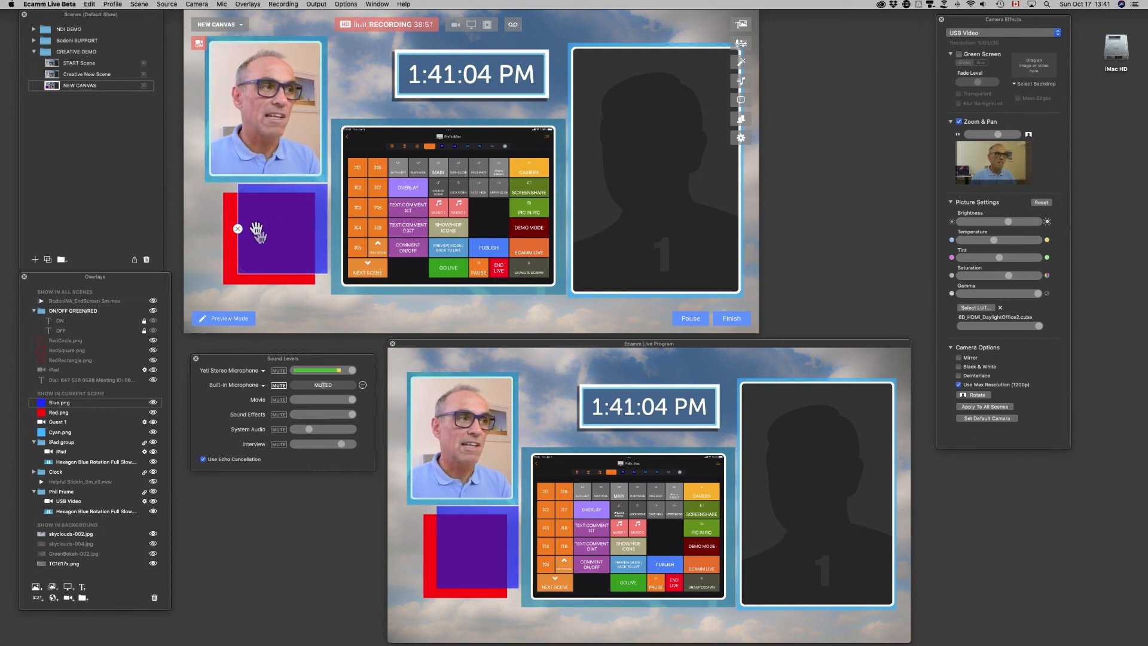
pyautogui.moveTo(279, 234); pyautogui.dragTo(265, 247)
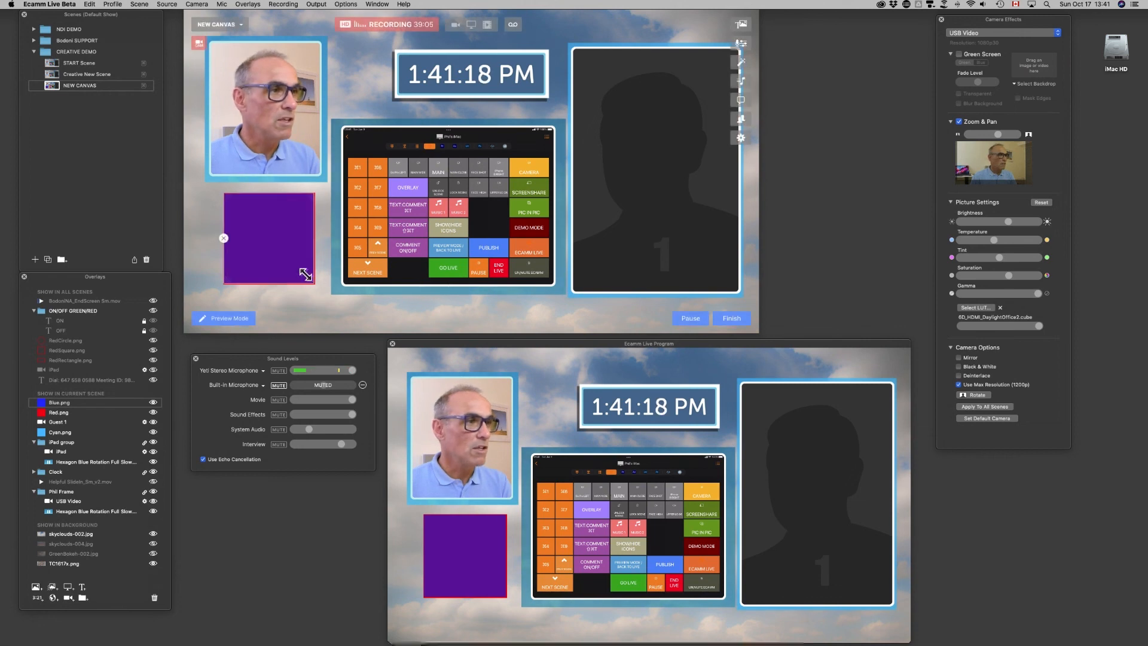
pyautogui.moveTo(303, 274); pyautogui.dragTo(305, 276)
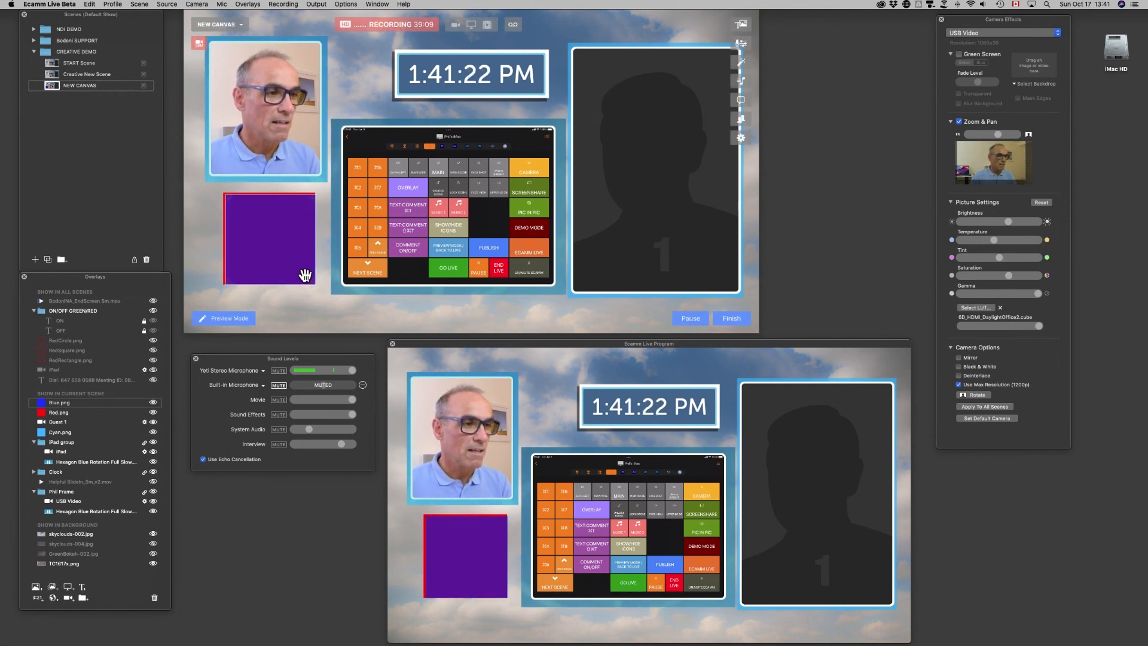